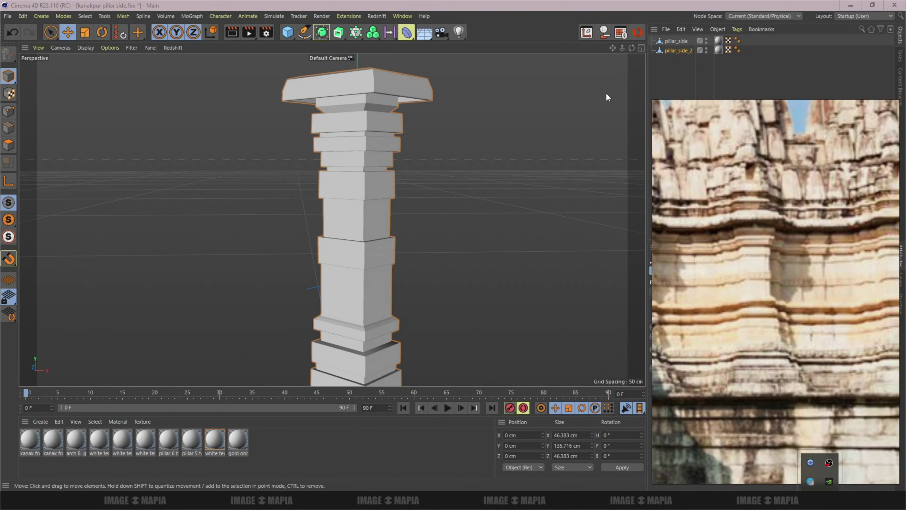
Step: Set pillar_side_2's heading rotation to 45°, then delete the duplicate pillar_side_2
left_click(578, 110)
left_click(9, 144)
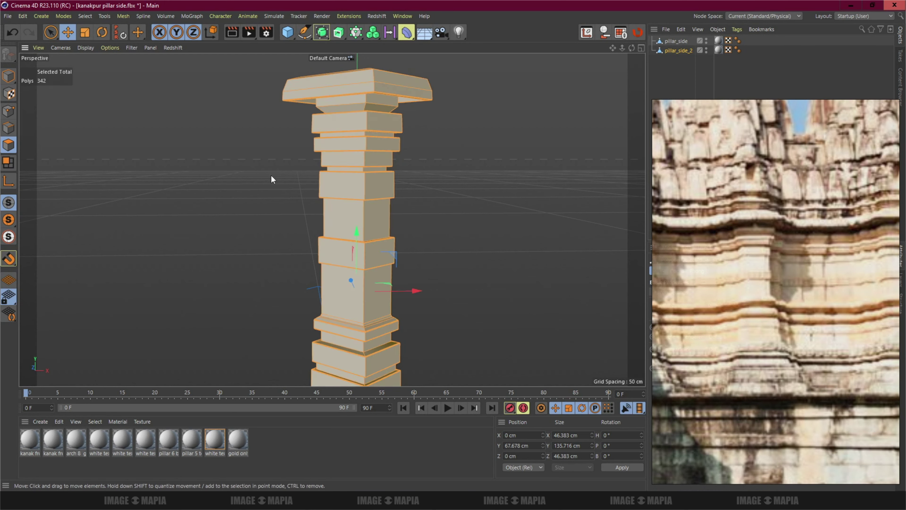
middle_click(273, 180)
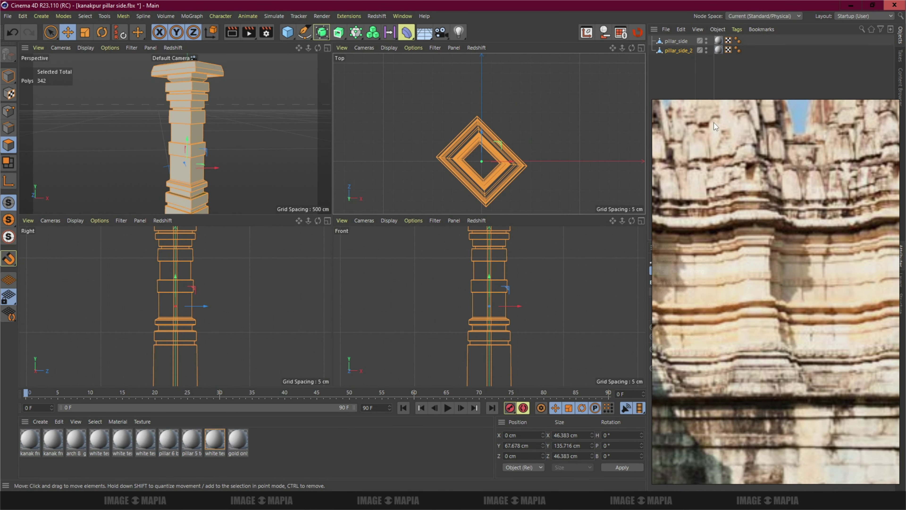
left_click(671, 52)
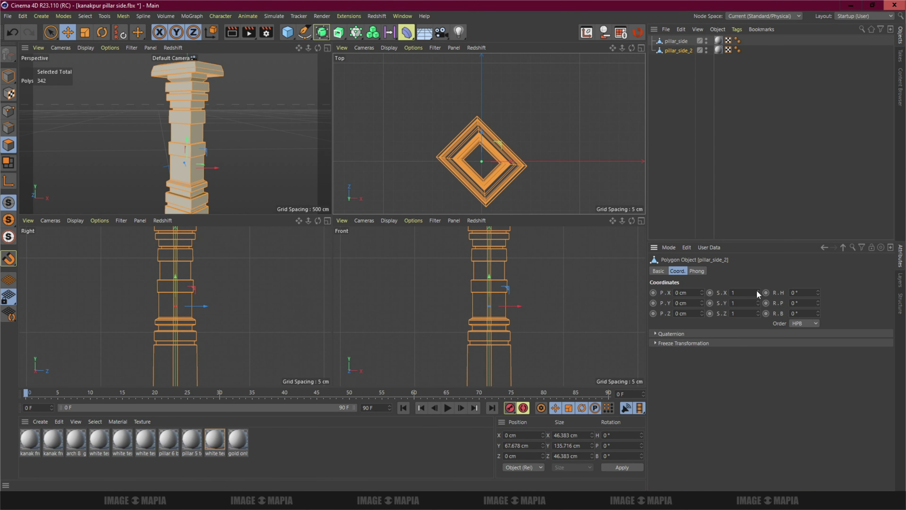
type("45")
key("Return")
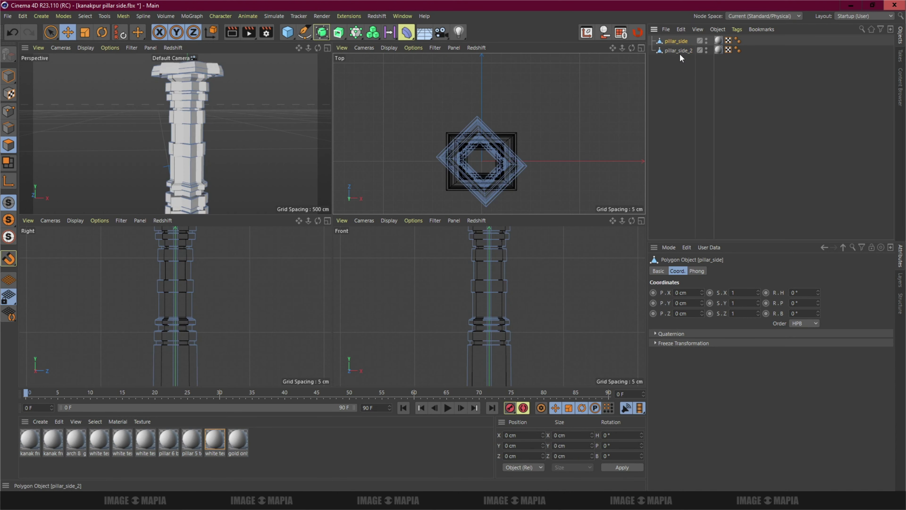
key("Delete")
Step: Rotate pillar_side 45° in heading and rename it 'kanakpur pillar side'
type("45")
key("Return")
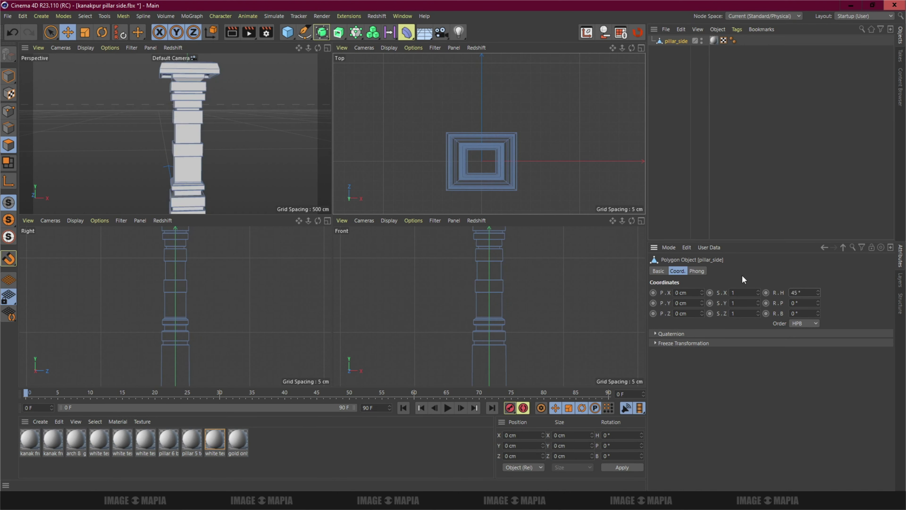
scroll(445, 291, "down", 5)
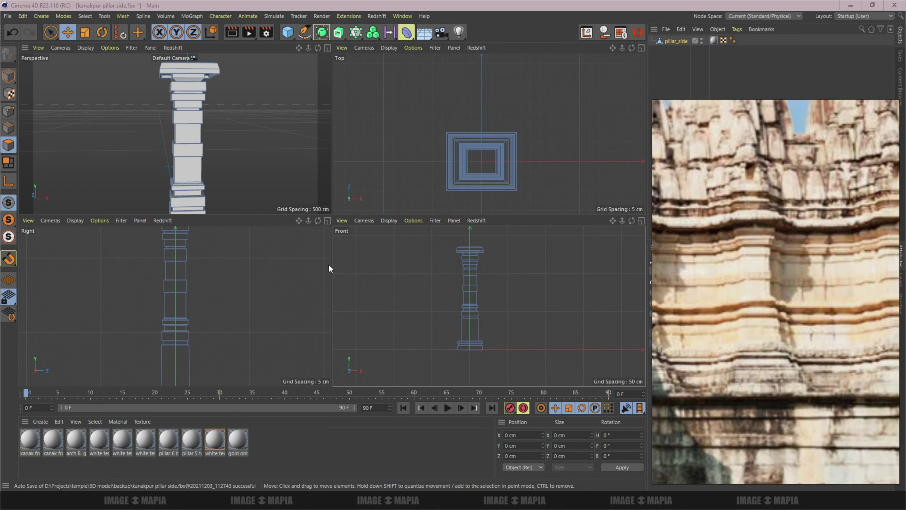
key("F1")
key("ctrl+a")
mouse_move(302, 211)
left_mouse_down("alt")
mouse_move(319, 207)
mouse_move(357, 154)
left_mouse_up("alt")
key("Return")
double_click(670, 42)
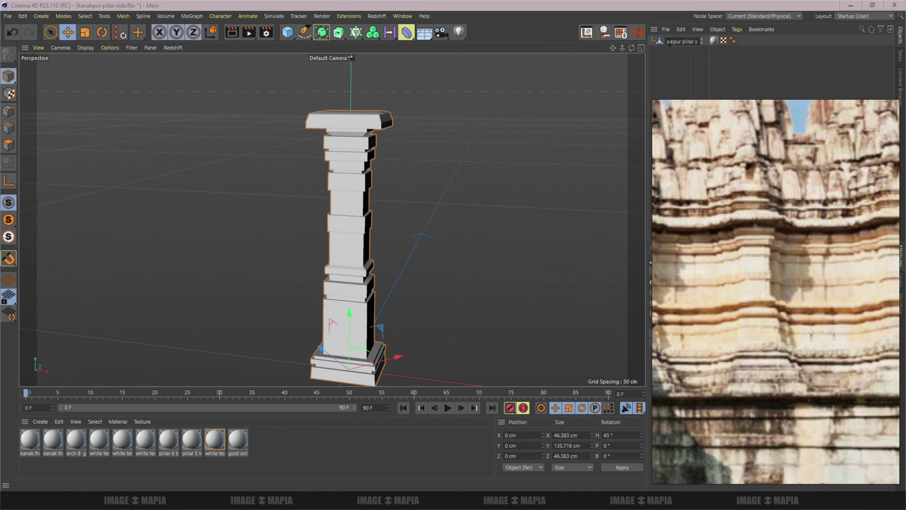
key("Return")
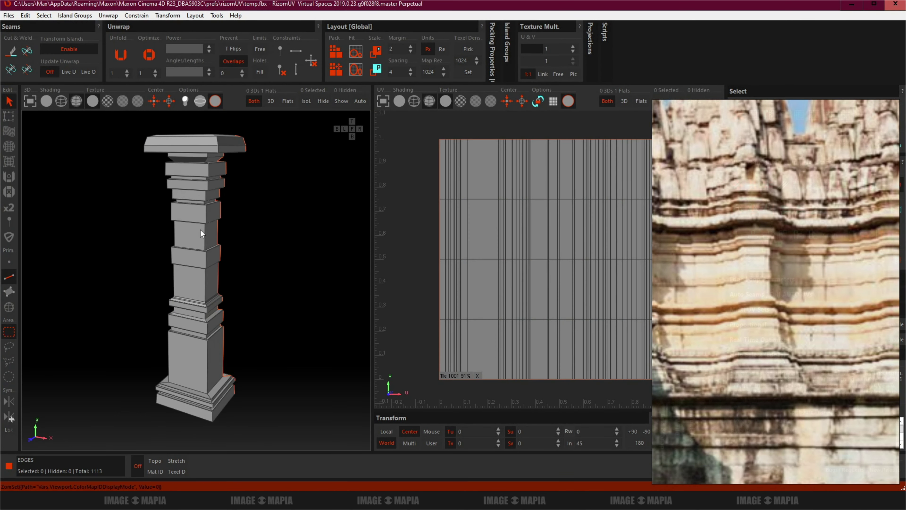
Step: Cut a seam along the top cap's bottom edge loop
left_click(351, 129)
scroll(216, 302, "up", 2)
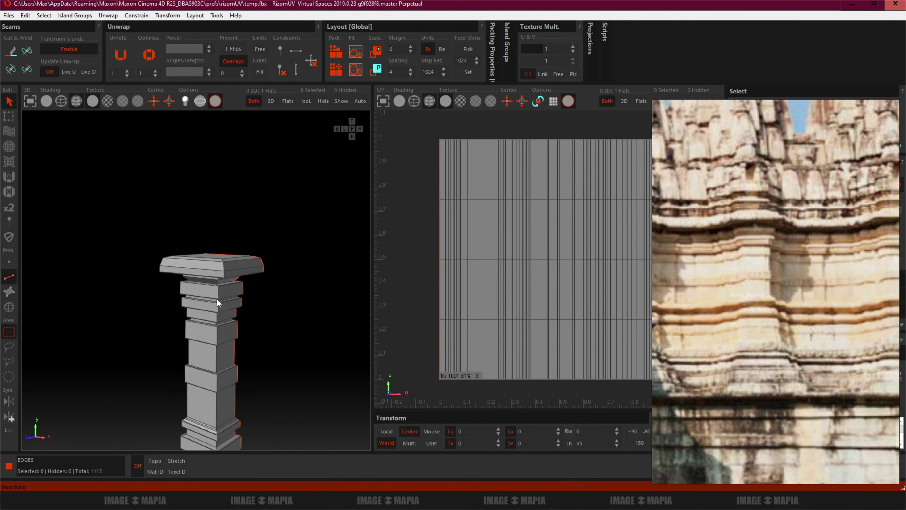
mouse_move(171, 221)
left_mouse_down("alt")
mouse_move(197, 271)
mouse_move(223, 265)
left_mouse_up("alt")
scroll(230, 149, "up", 3)
scroll(189, 221, "up", 2)
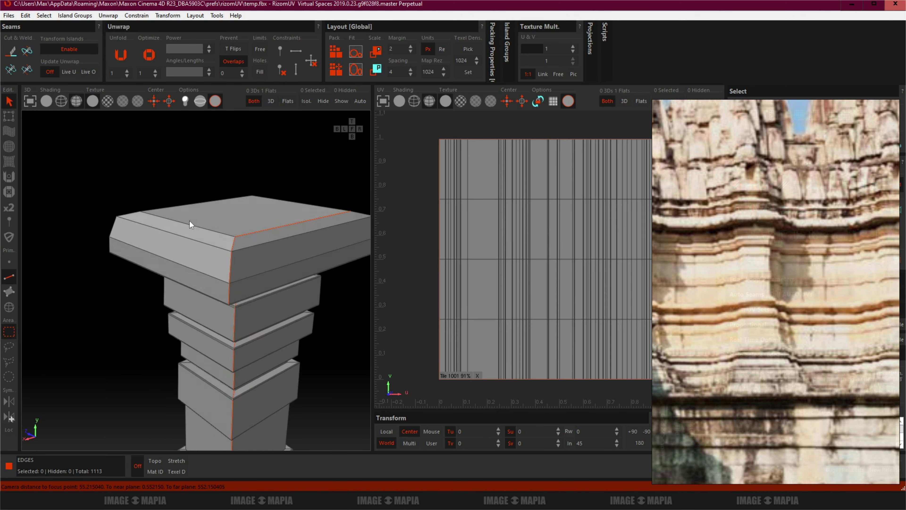
left_click_drag(189, 221, 225, 248, "alt")
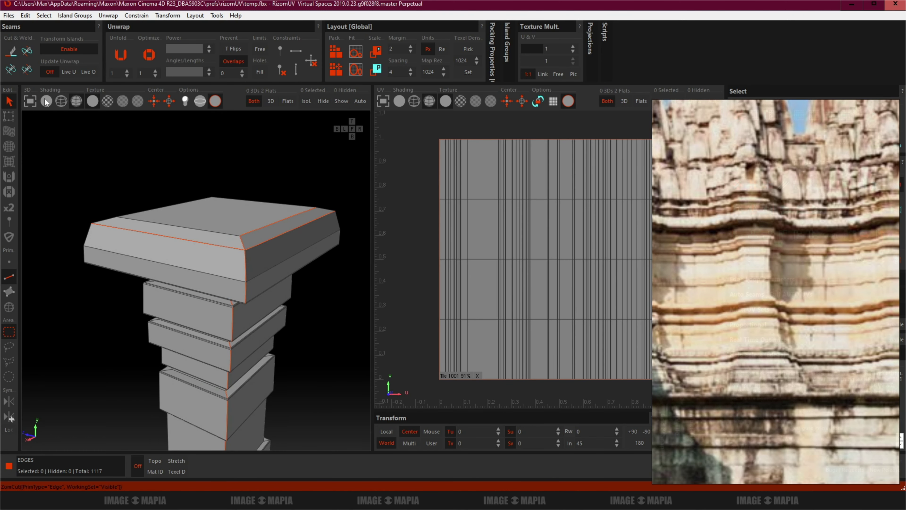
left_click_drag(214, 285, 207, 216, "alt")
scroll(208, 187, "up", 3)
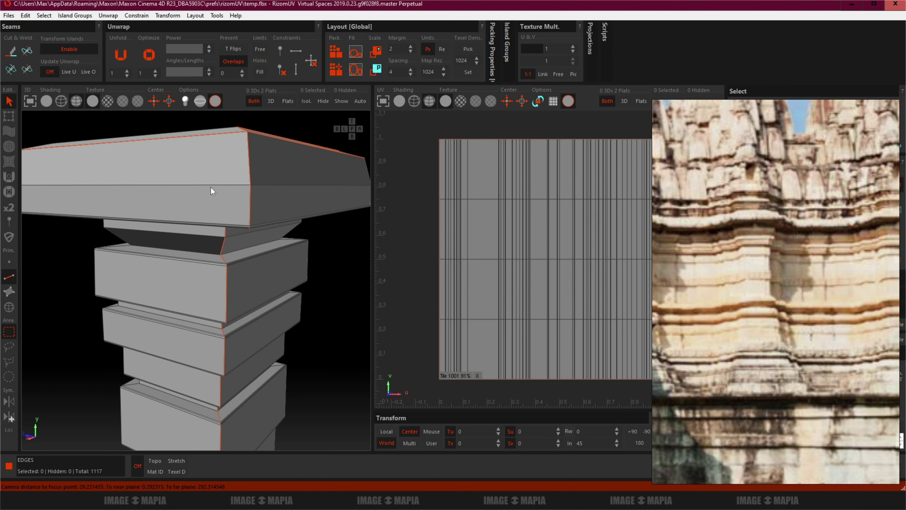
key("c")
Step: Cut seams along the ledge edge loops down the shaft to the base ledge
scroll(213, 222, "down", 3)
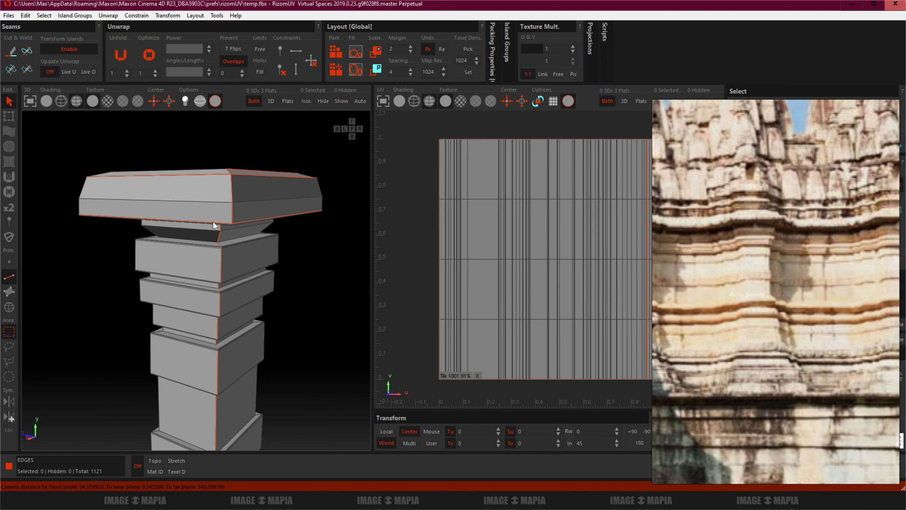
scroll(213, 224, "down", 4)
left_click_drag(215, 230, 216, 223, "alt")
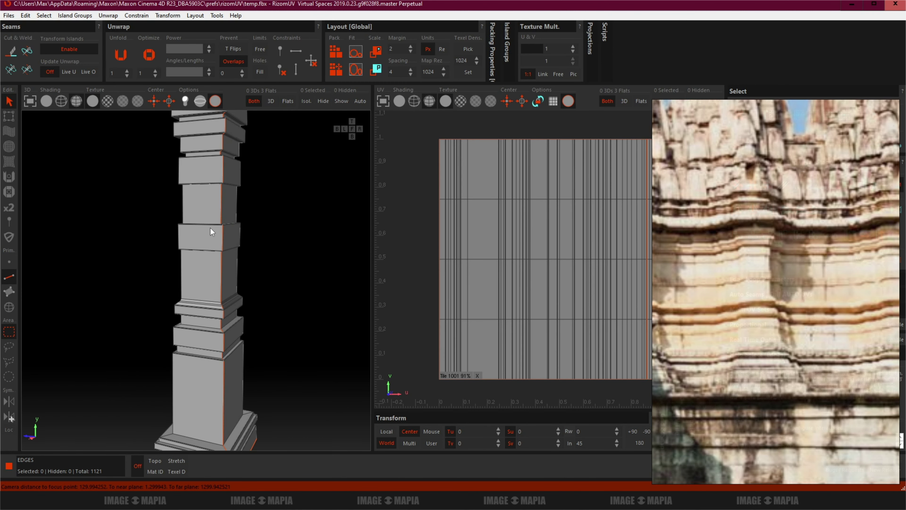
scroll(217, 219, "up", 4)
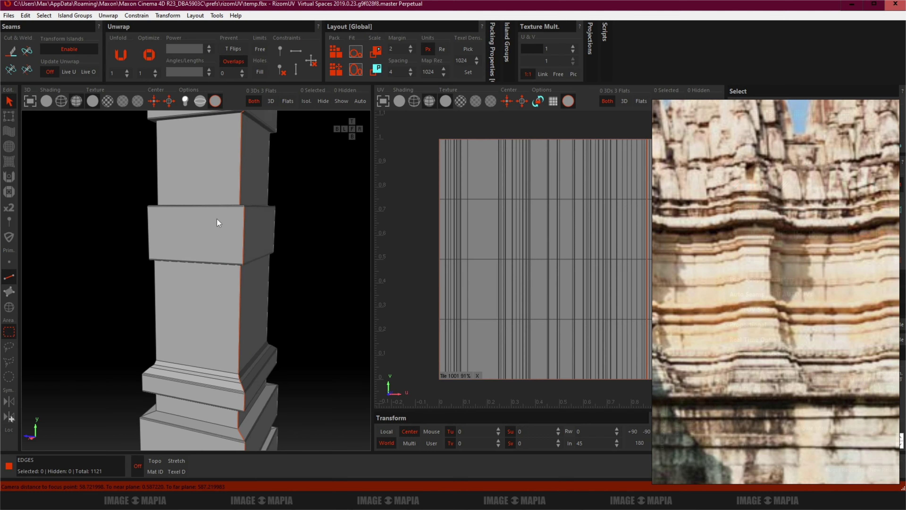
scroll(241, 198, "up", 4)
key("c")
scroll(247, 217, "down", 4)
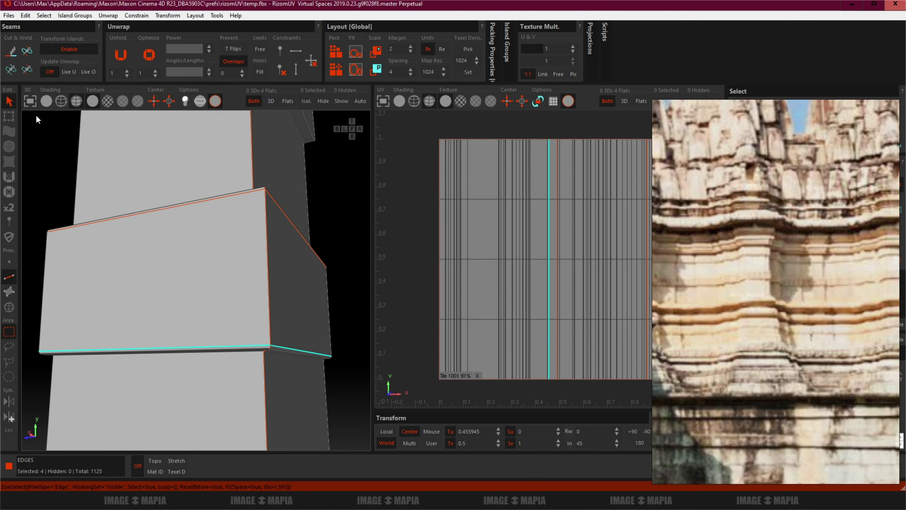
key("c")
scroll(198, 281, "down", 1)
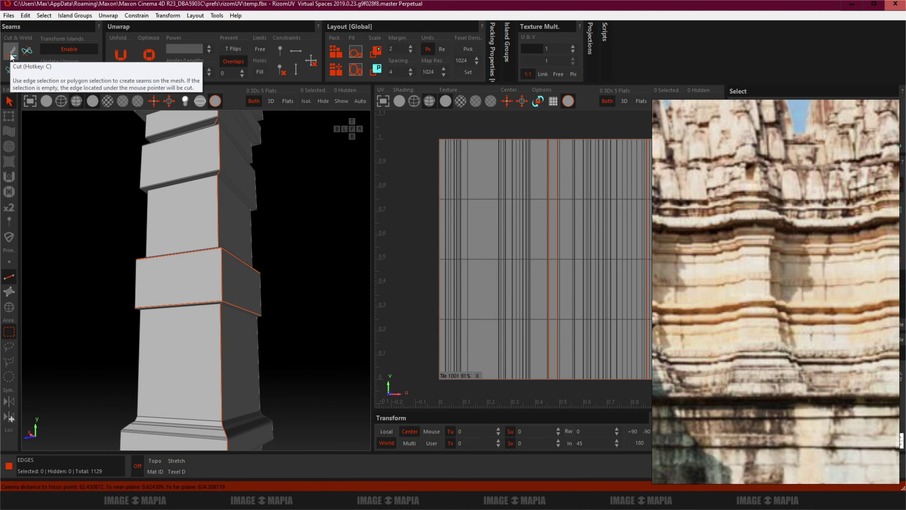
scroll(218, 298, "down", 1)
scroll(218, 297, "down", 1)
scroll(219, 248, "down", 1)
scroll(223, 305, "down", 1)
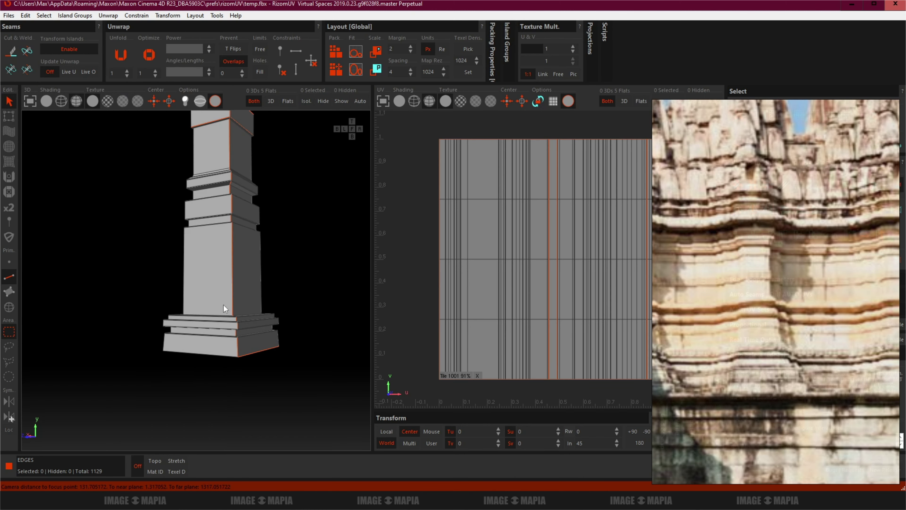
scroll(217, 321, "up", 3)
scroll(235, 335, "up", 2)
key("c")
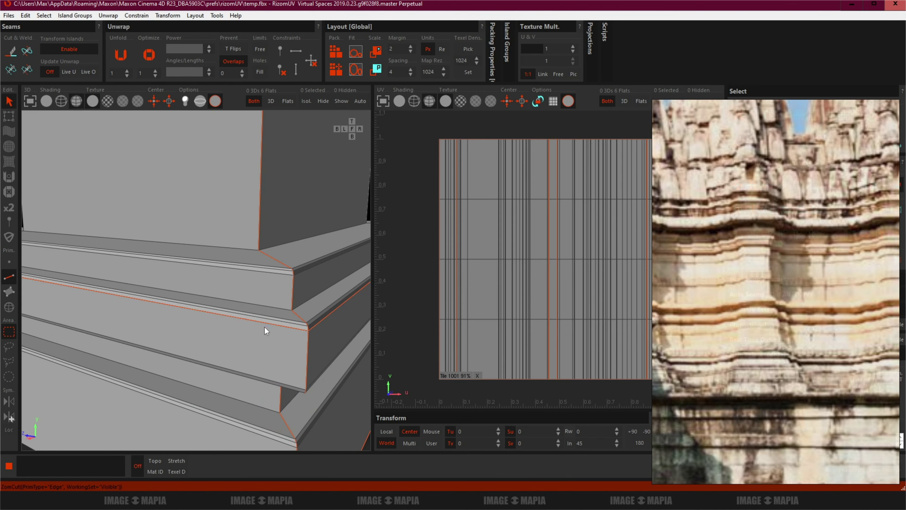
Step: Cut seams on the remaining bottom ledge edges, then select all edges
mouse_move(265, 327)
left_mouse_down("alt")
mouse_move(276, 379)
mouse_move(233, 292)
mouse_move(256, 264)
left_mouse_up("alt")
left_click(243, 342)
left_click(257, 262)
key("c")
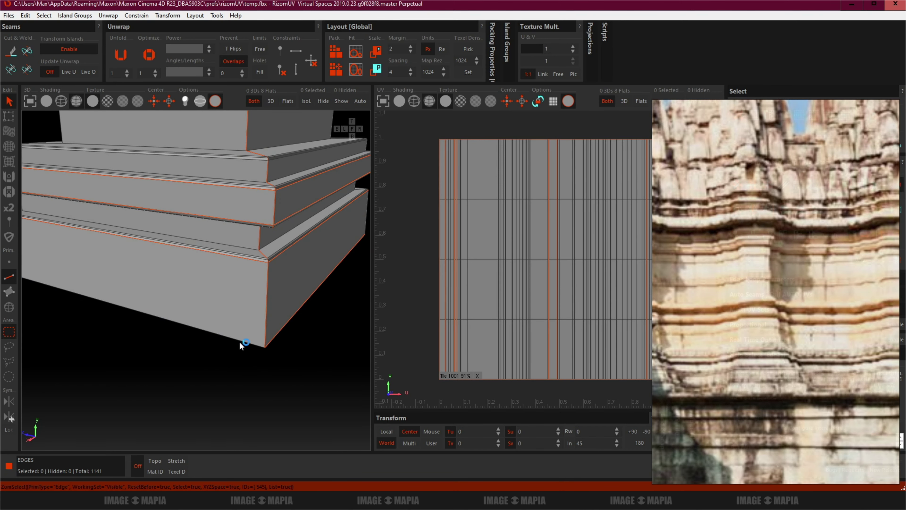
scroll(239, 341, "down", 3)
scroll(324, 279, "up", 4)
mouse_move(186, 332)
left_mouse_down("alt")
mouse_move(324, 279)
mouse_move(180, 271)
left_mouse_up("alt")
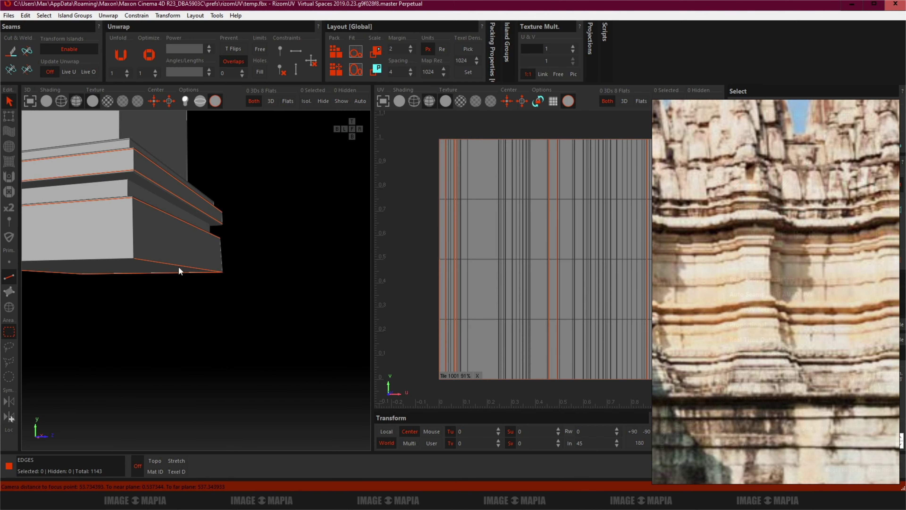
key("c")
scroll(68, 289, "down", 4)
scroll(186, 310, "up", 2)
key("ctrl+a")
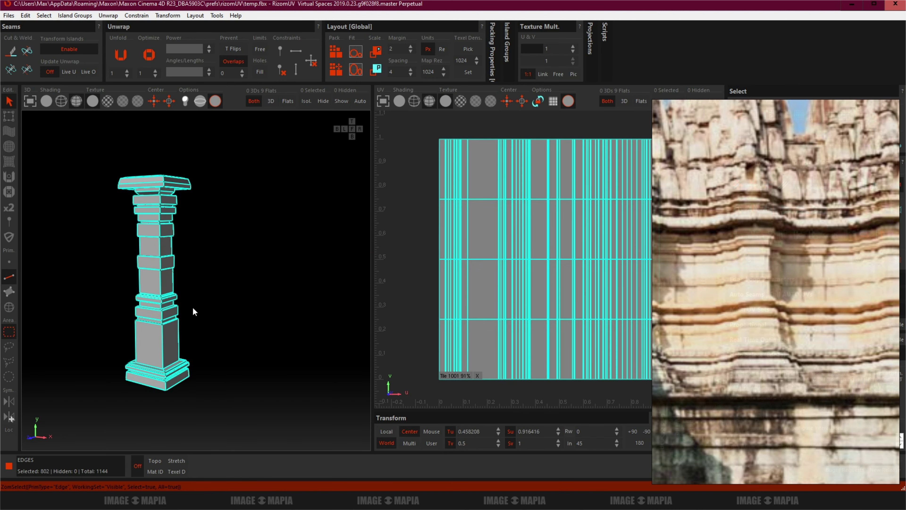
Step: Unfold the pillar into UV islands and straighten the top cap island horizontally
key("u")
key("f")
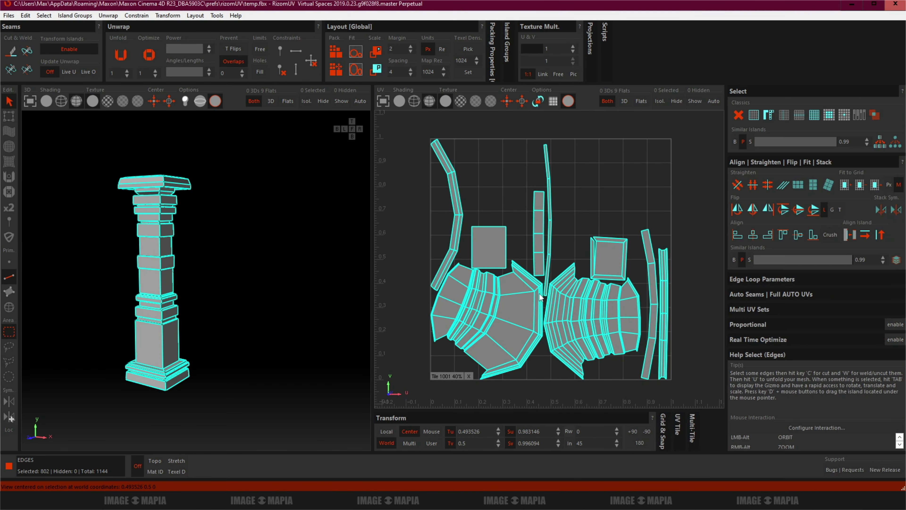
left_click(9, 116)
left_click(9, 307)
scroll(111, 227, "up", 3)
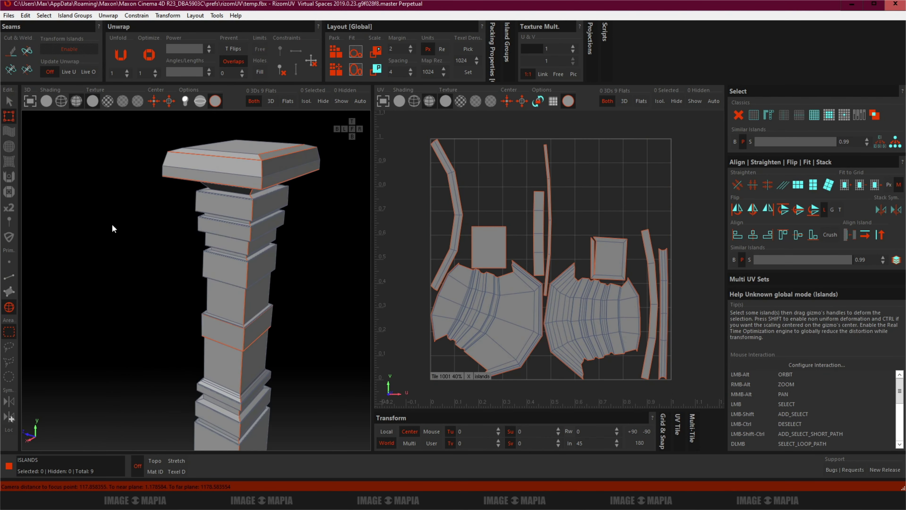
scroll(112, 226, "up", 2)
left_click(174, 232)
left_click(798, 185)
Step: Move the cap strip up, then straighten a band island and place it beneath
scroll(453, 217, "up", 3)
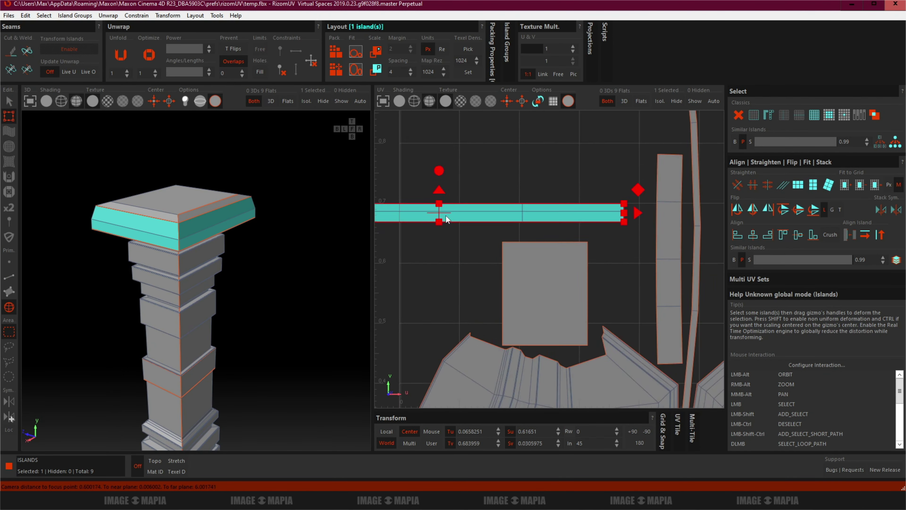
left_click_drag(548, 215, 548, 142)
middle_click_drag(549, 142, 510, 260, "alt")
left_click_drag(513, 259, 514, 153)
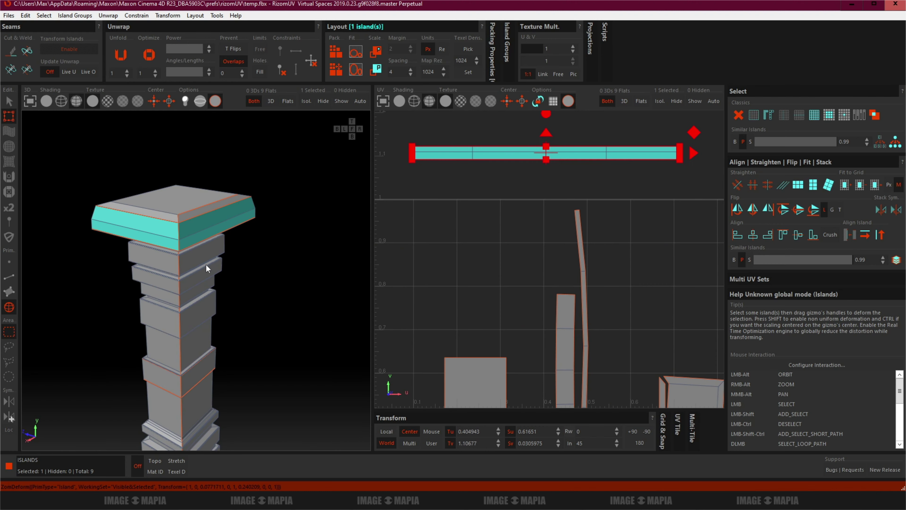
scroll(208, 263, "down", 1)
left_click(183, 352)
left_click(798, 184)
left_click_drag(570, 371, 543, 188)
Step: Straighten the base band and base block islands horizontally, moving the band higher
scroll(212, 308, "down", 2)
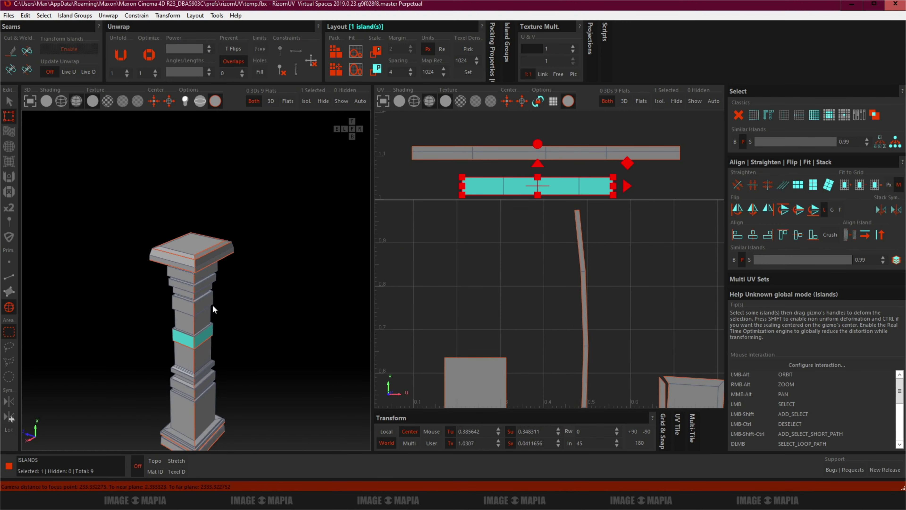
scroll(221, 303, "up", 3)
left_click(214, 375)
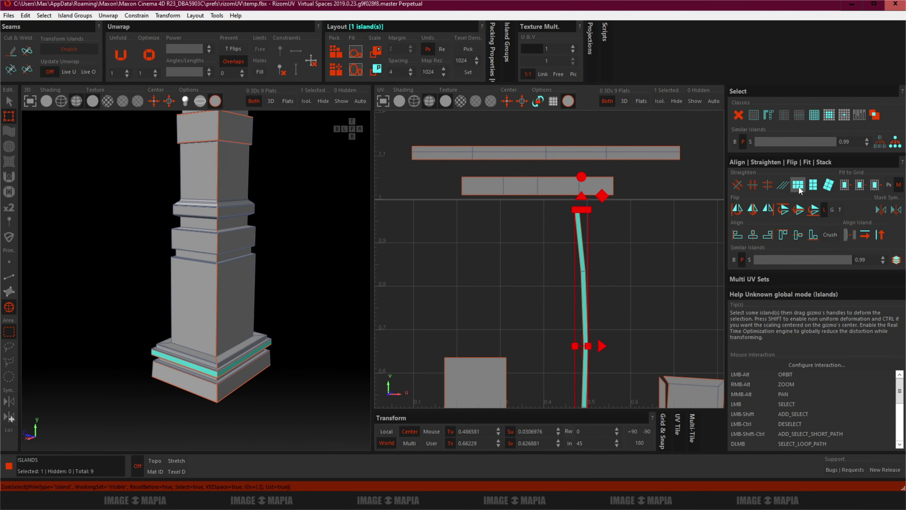
left_click(798, 184)
scroll(585, 339, "up", 4)
left_click(577, 321)
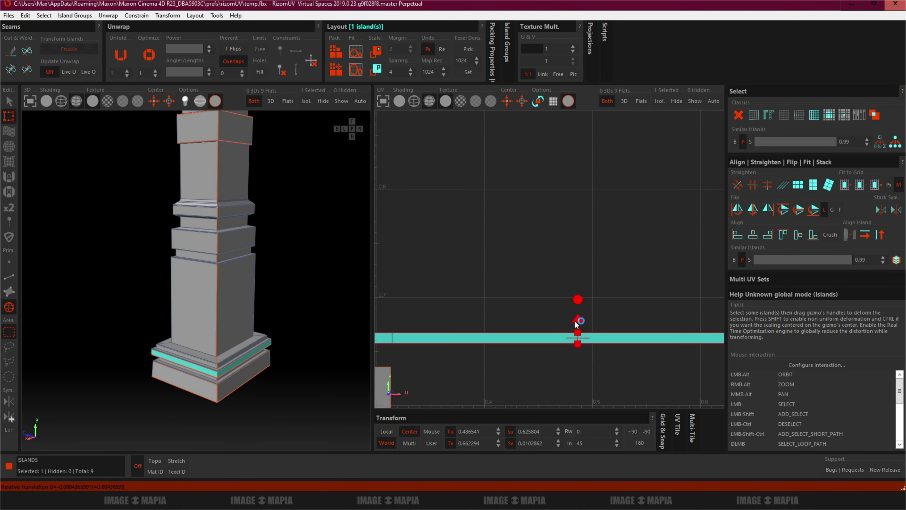
left_click_drag(576, 323, 548, 123)
scroll(538, 193, "down", 4)
left_click(207, 388)
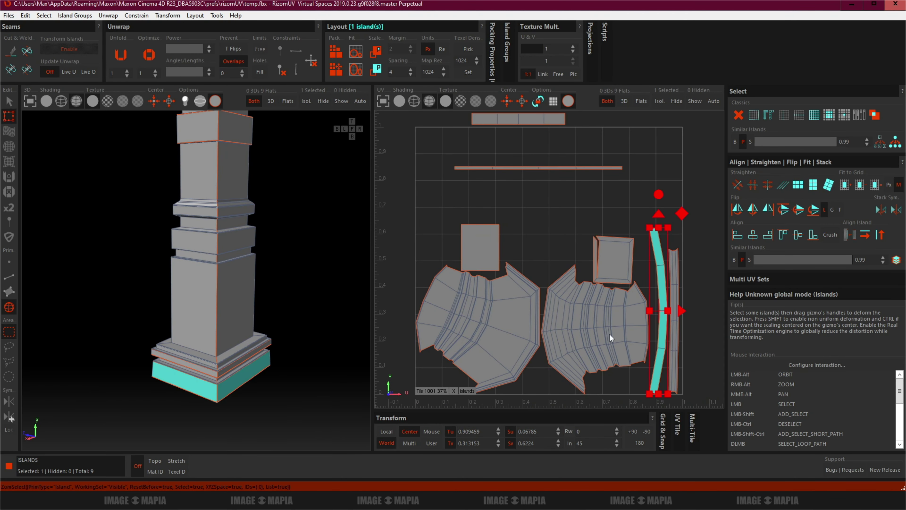
left_click(799, 186)
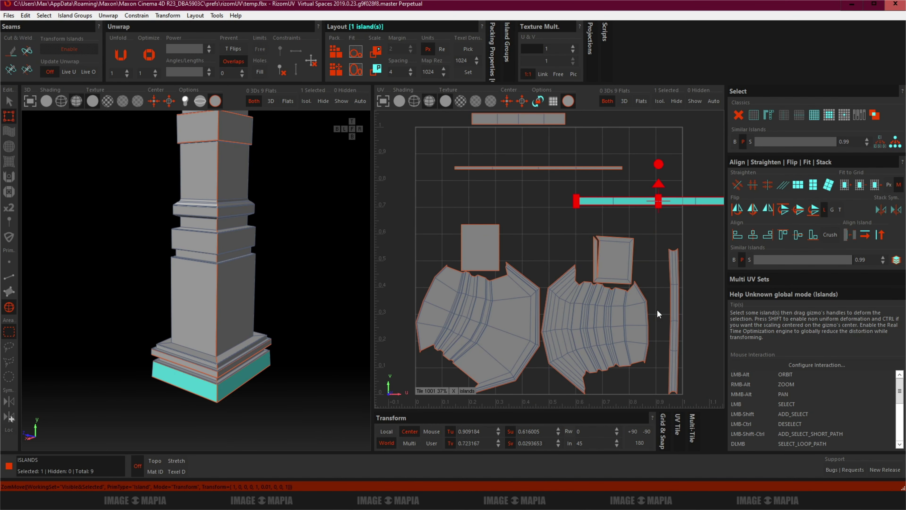
Step: Box-select the five remaining islands and shrink them into a tiny patch
scroll(658, 313, "down", 2)
left_click(656, 332)
scroll(240, 298, "down", 3)
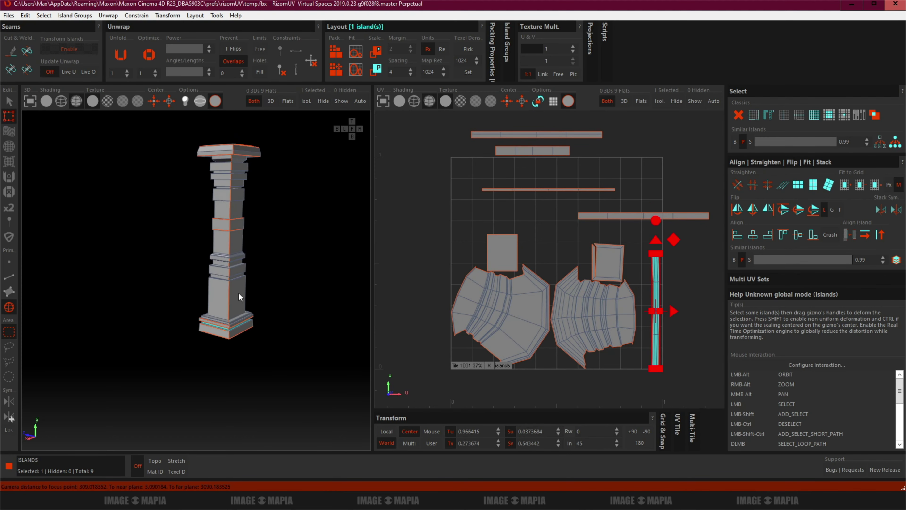
scroll(306, 316, "up", 2)
left_click_drag(699, 391, 419, 236)
left_click_drag(556, 234, 546, 357)
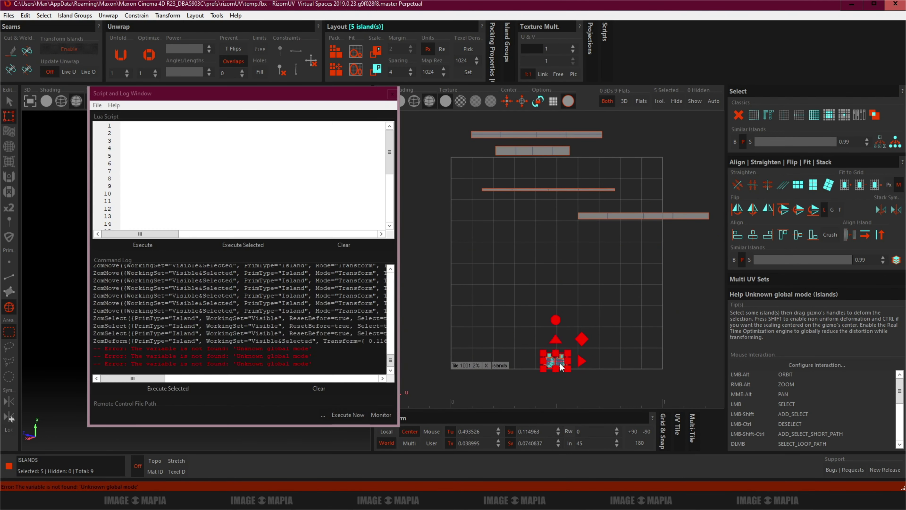
scroll(528, 373, "up", 5)
scroll(528, 373, "down", 3)
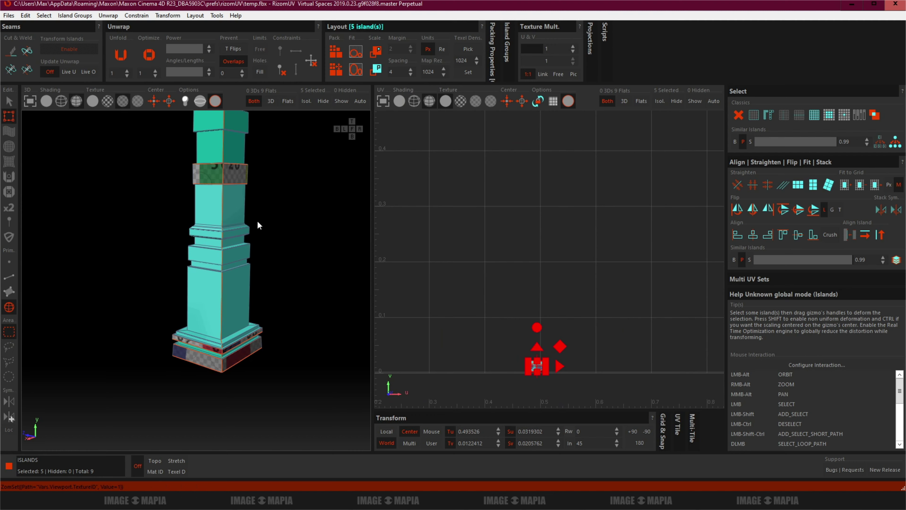
Step: Nudge the top strip down, apply a common texel density, and centre three strips vertically
scroll(539, 186, "down", 2)
left_click(515, 139)
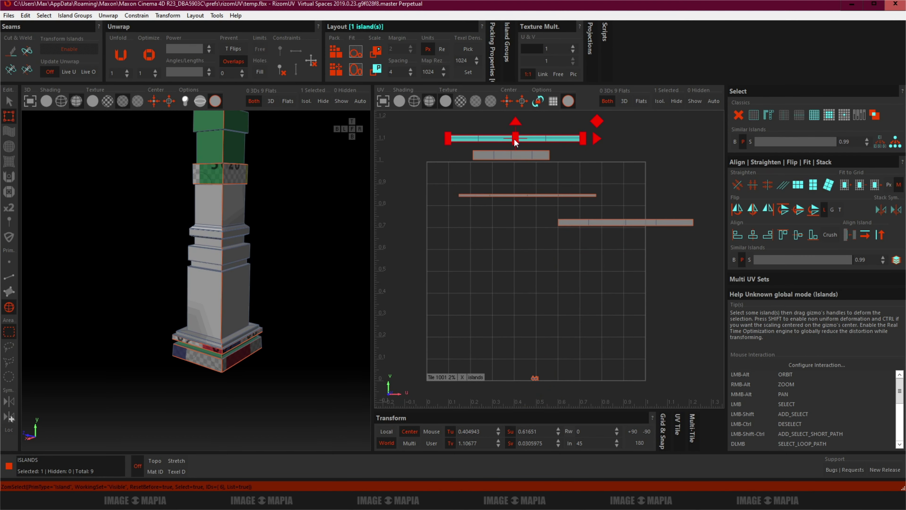
left_click_drag(515, 141, 529, 183)
scroll(519, 170, "up", 1)
left_click(473, 50)
left_click(520, 153)
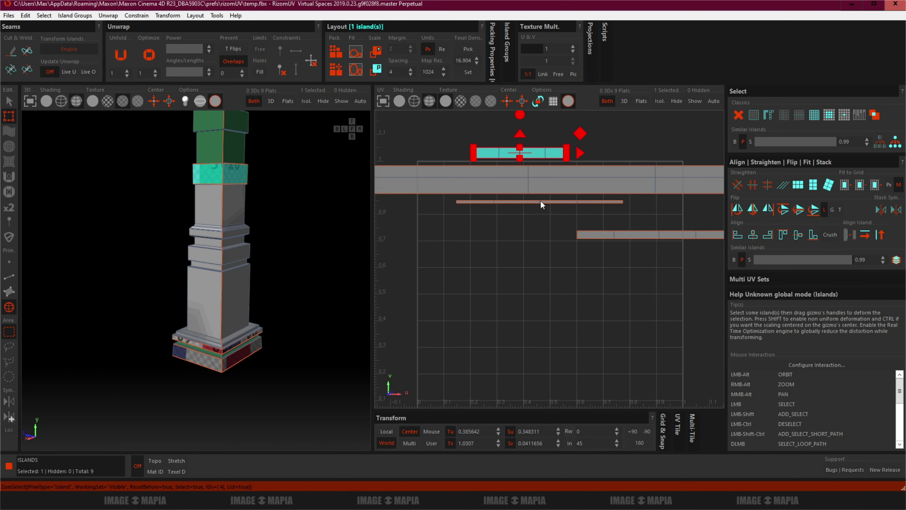
left_click(606, 238, "shift")
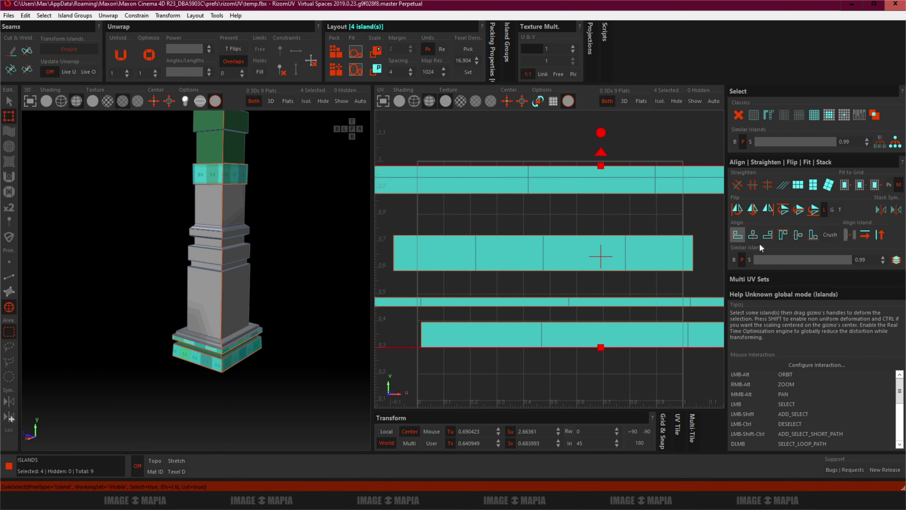
left_click(753, 235)
Step: Move the thin strip and bottom wide strip up to stack the strips
scroll(611, 132, "down", 3)
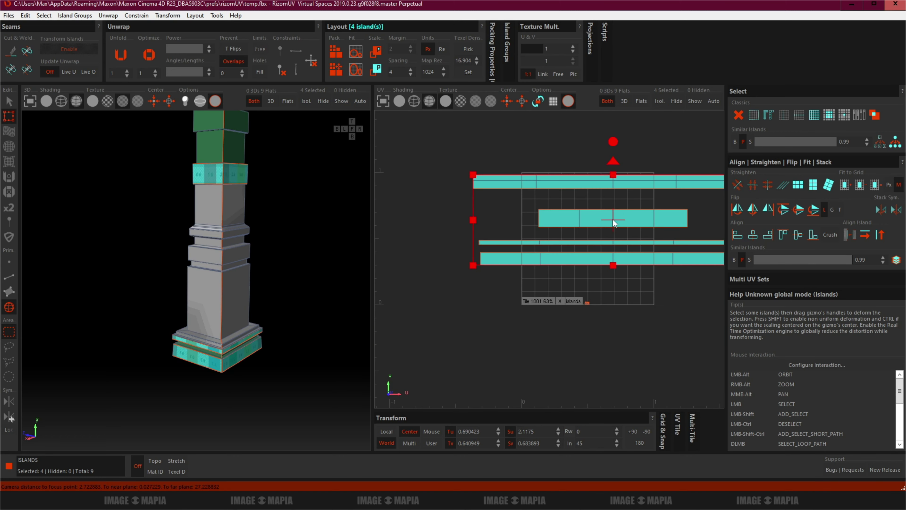
left_click(587, 209)
left_click(606, 184)
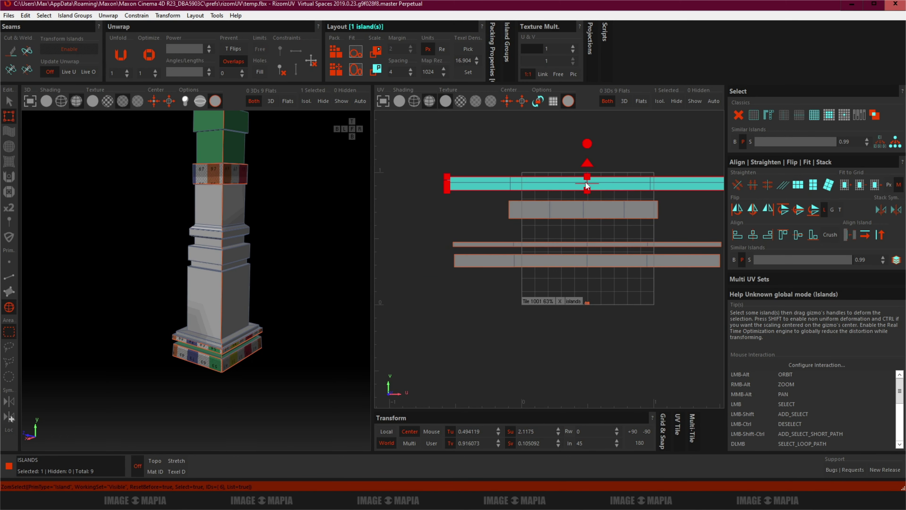
left_click(589, 245)
scroll(589, 247, "up", 2)
key("Up")
key("Up")
key("Up")
left_click(589, 275)
key("Up")
key("Up")
key("Up")
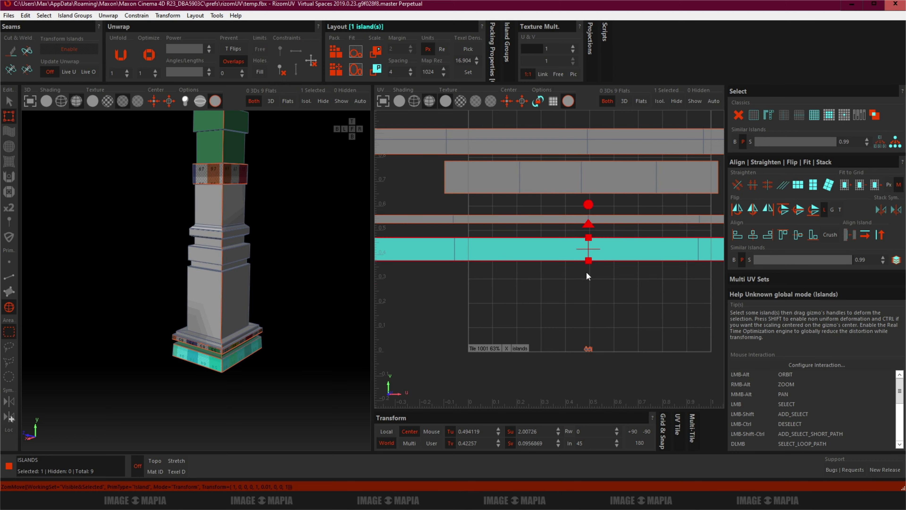
scroll(241, 317, "up", 5)
Step: Rotate the thin strip, lower wide strip and top cap strip 180° so numbers read upright
left_click(521, 219)
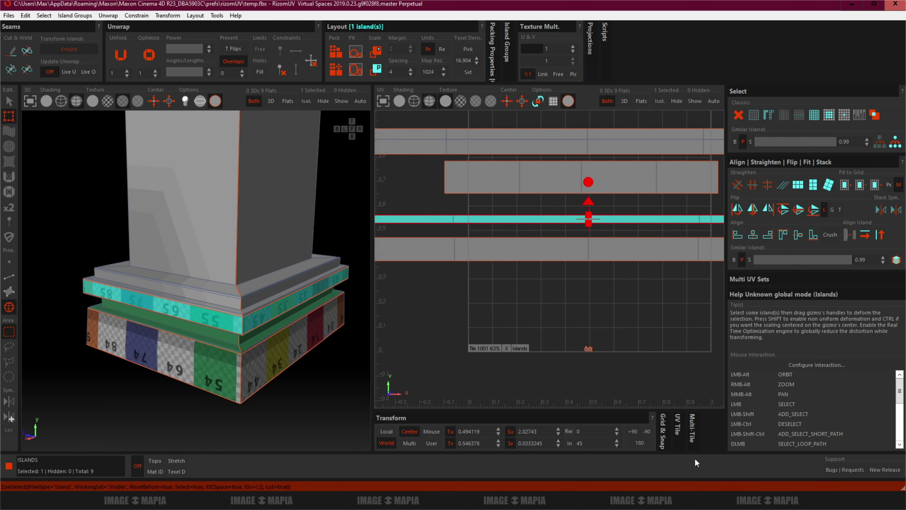
left_click(641, 442)
left_click(197, 384)
left_click(640, 443)
scroll(261, 254, "down", 3)
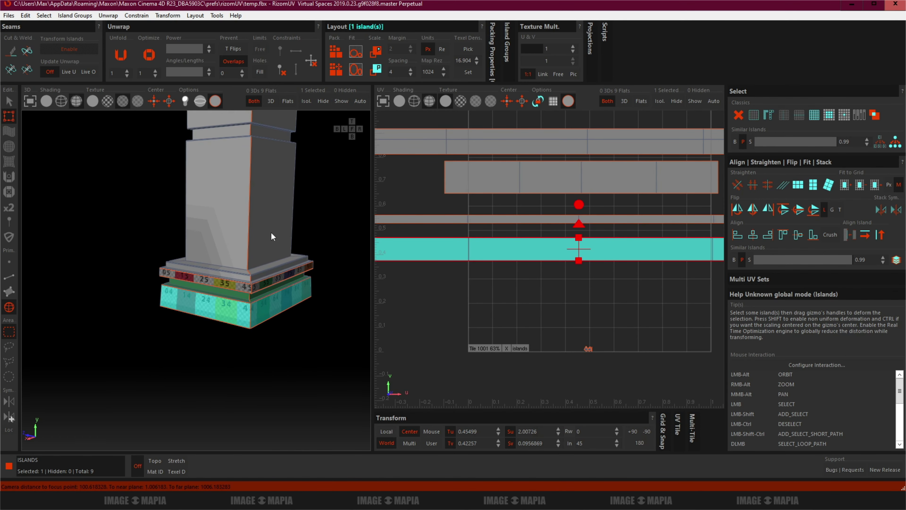
middle_click_drag(271, 231, 237, 287, "alt")
scroll(208, 274, "up", 3)
left_click(207, 274)
left_click(640, 442)
Step: Shift the five tiny islands left and slightly up
scroll(574, 166, "down", 2)
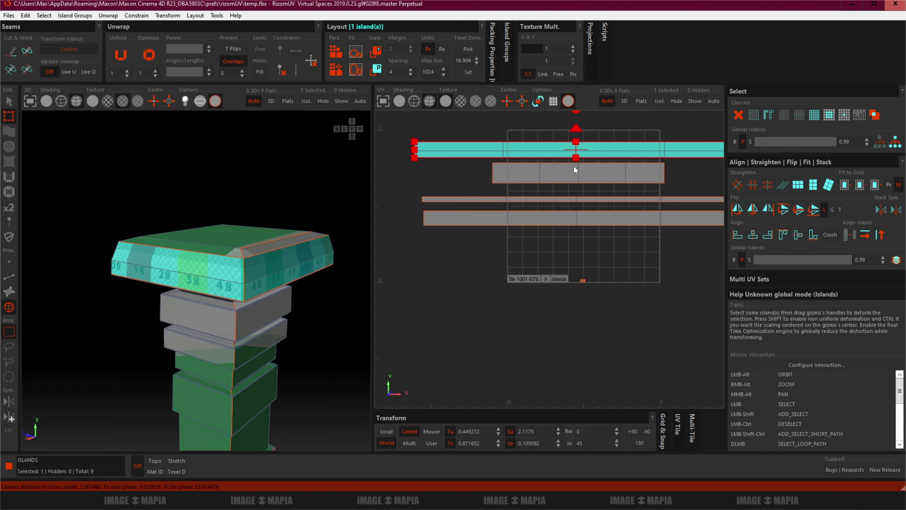
scroll(273, 308, "down", 3)
scroll(345, 284, "down", 2)
left_click(583, 278)
scroll(584, 278, "up", 10)
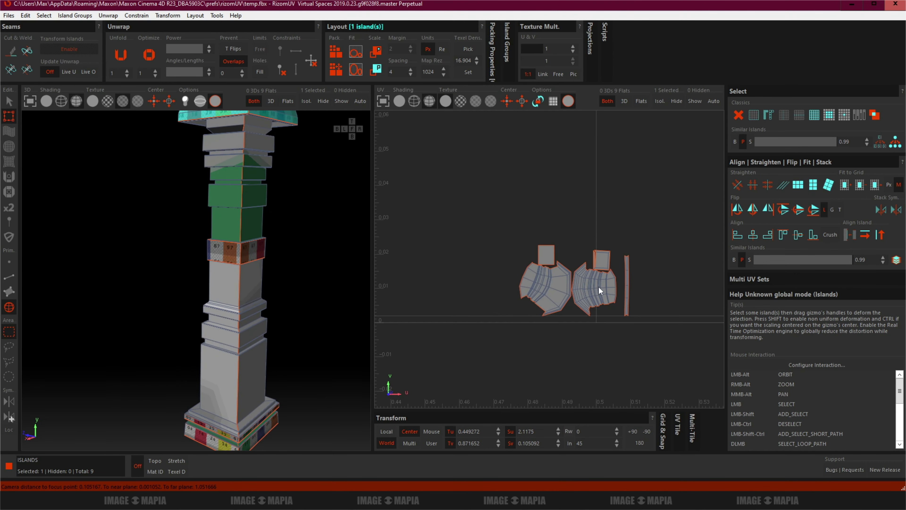
left_click_drag(599, 291, 543, 280)
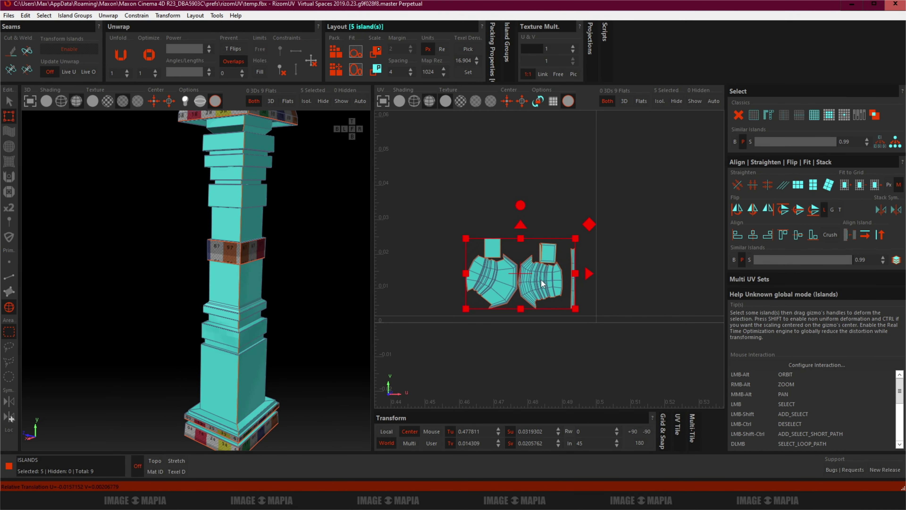
scroll(542, 280, "down", 3)
scroll(520, 286, "down", 3)
scroll(496, 264, "down", 3)
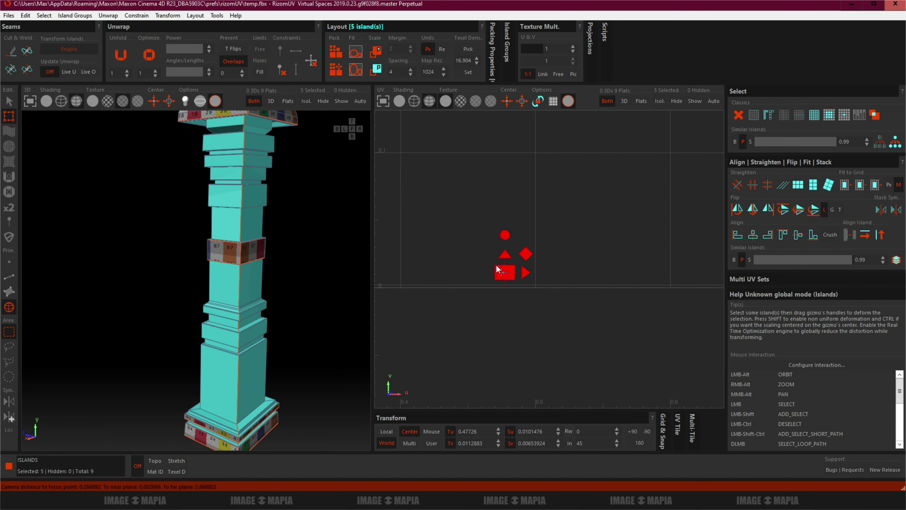
scroll(530, 255, "down", 2)
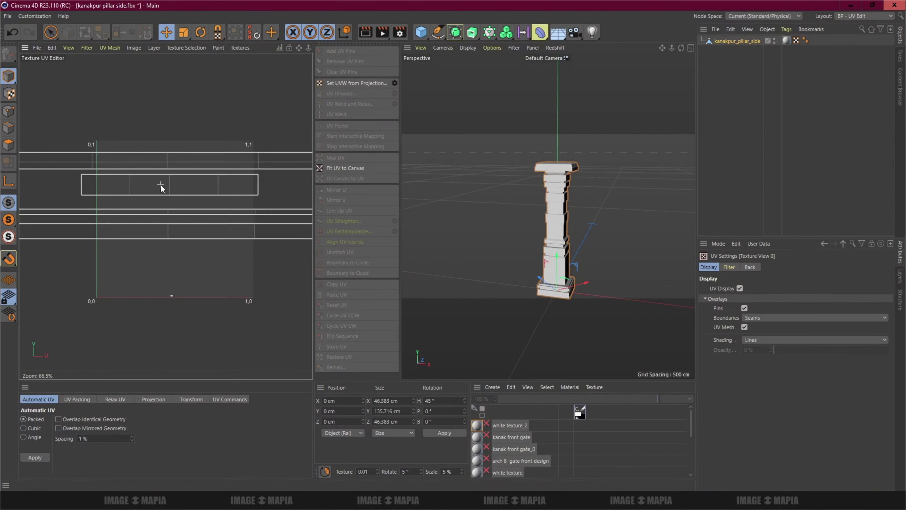
Step: Check the UVs of a band polygon and the base loop, then return to object mode
left_click(9, 146)
scroll(564, 222, "up", 4)
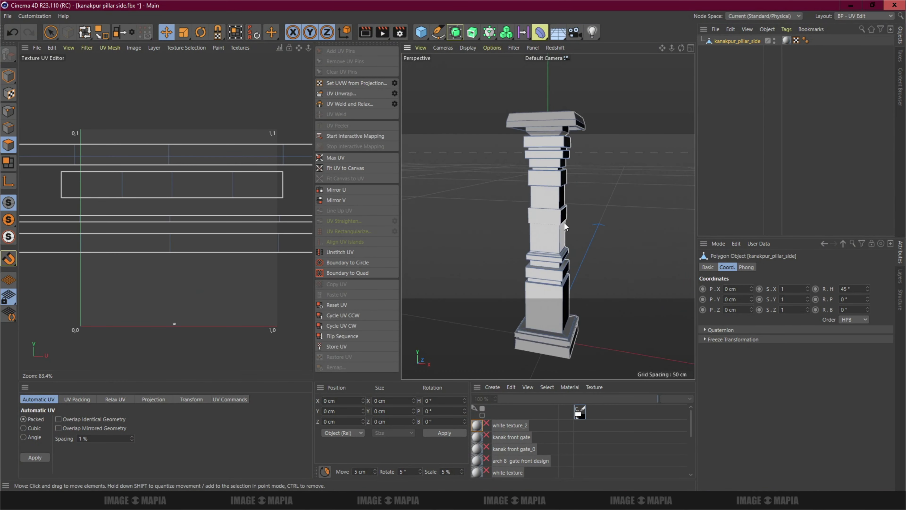
left_click(567, 216)
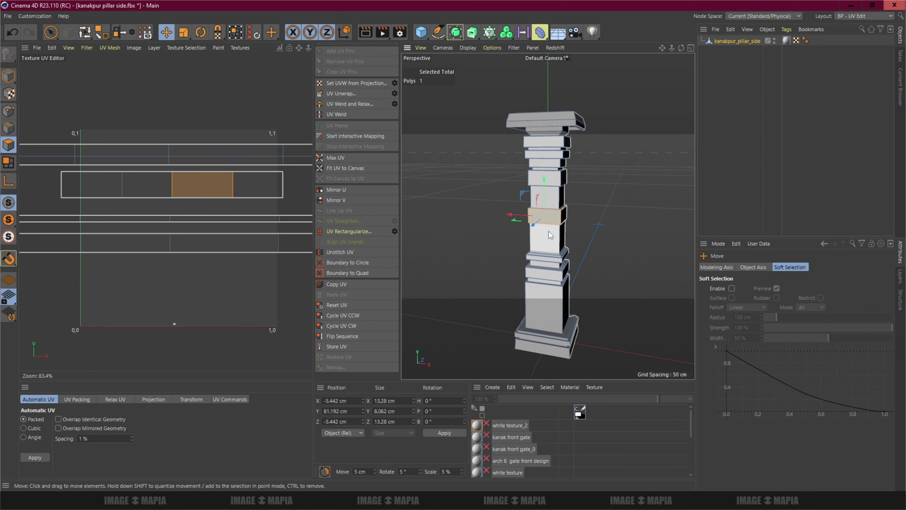
key("u")
key("l")
left_click(557, 220)
left_click(563, 362)
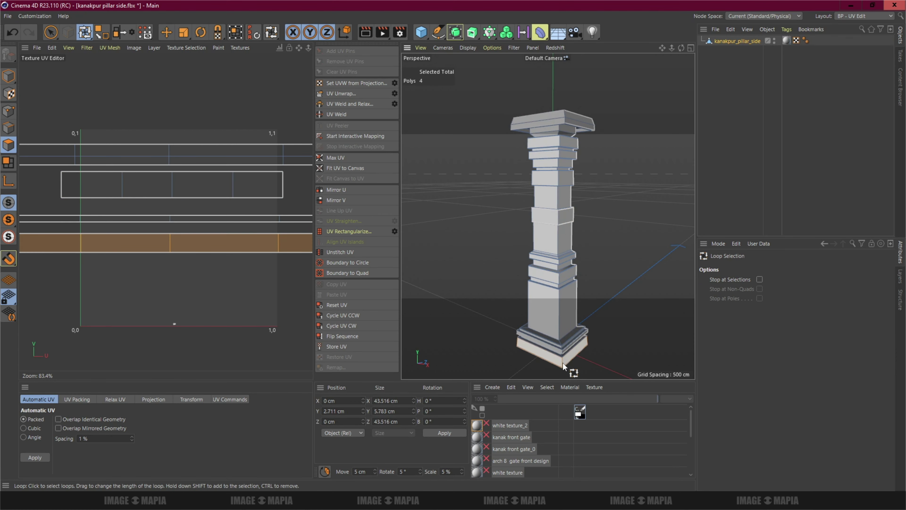
key("Return")
Step: Export the selected pillar as FBX, overwriting kanakpur_pillar_side.fbx
left_click(873, 140)
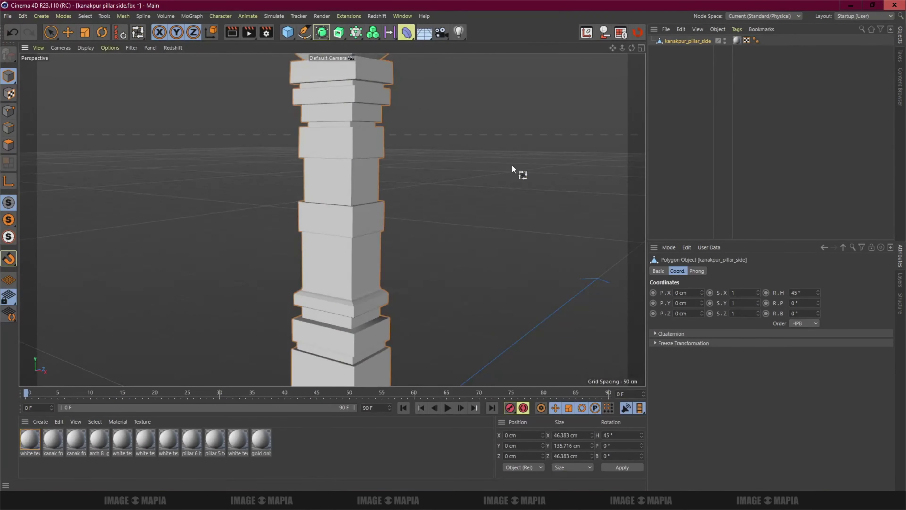
scroll(521, 168, "down", 3)
left_click(664, 31)
mouse_move(704, 65)
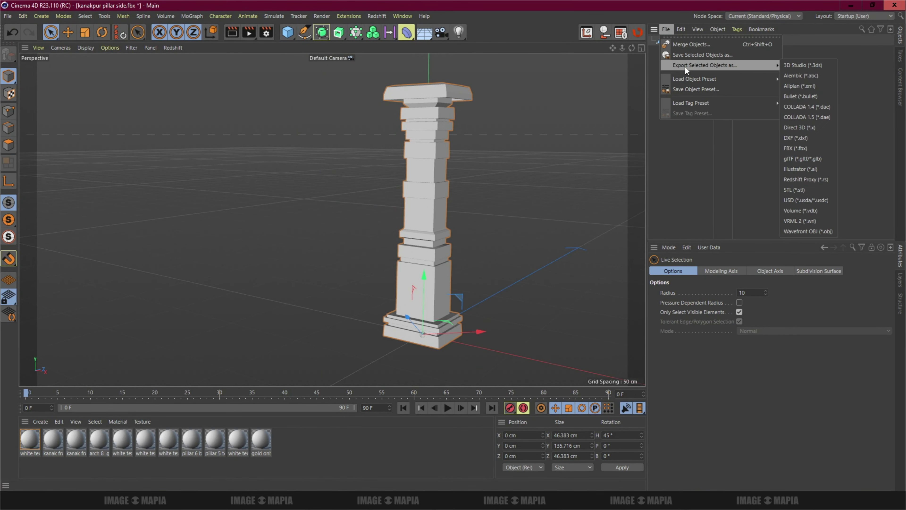
left_click(796, 147)
key("Return")
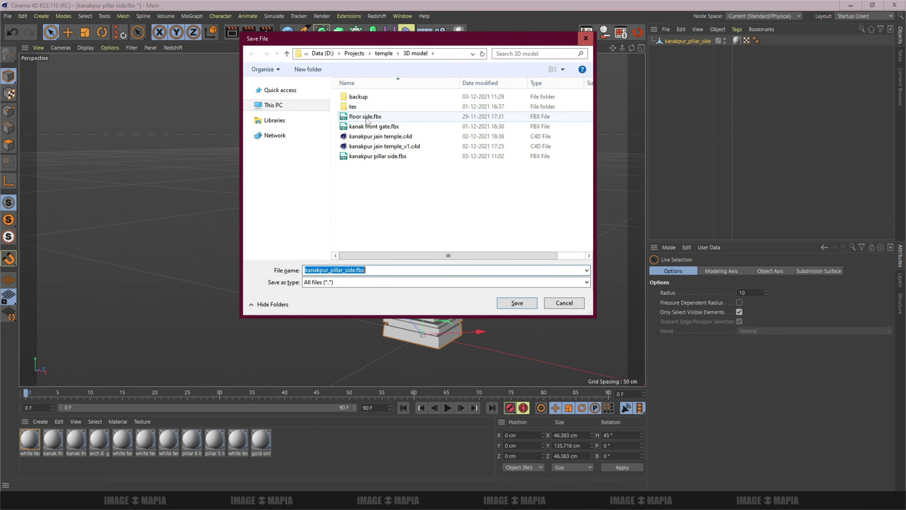
double_click(376, 161)
left_click(471, 251)
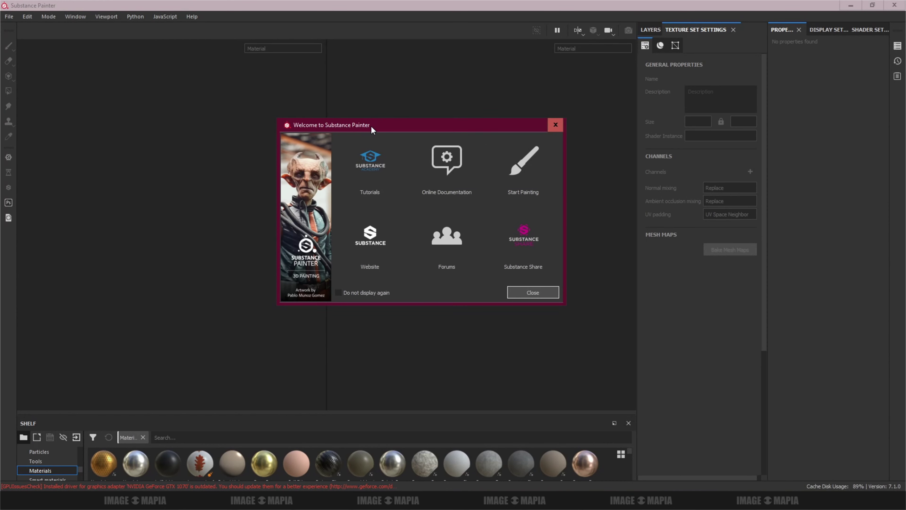
Step: Create a new project from the kanakpur pillar side.fbx mesh and look over the pillar
left_click(527, 287)
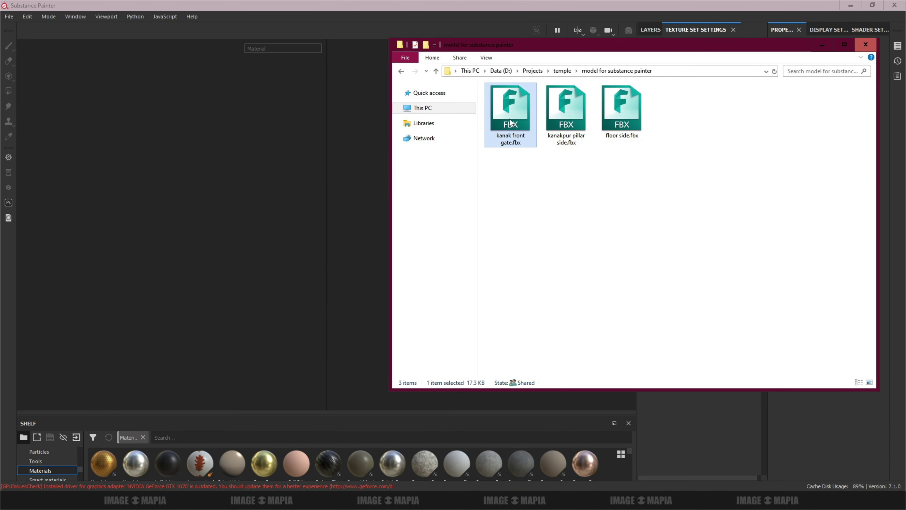
left_click(567, 115)
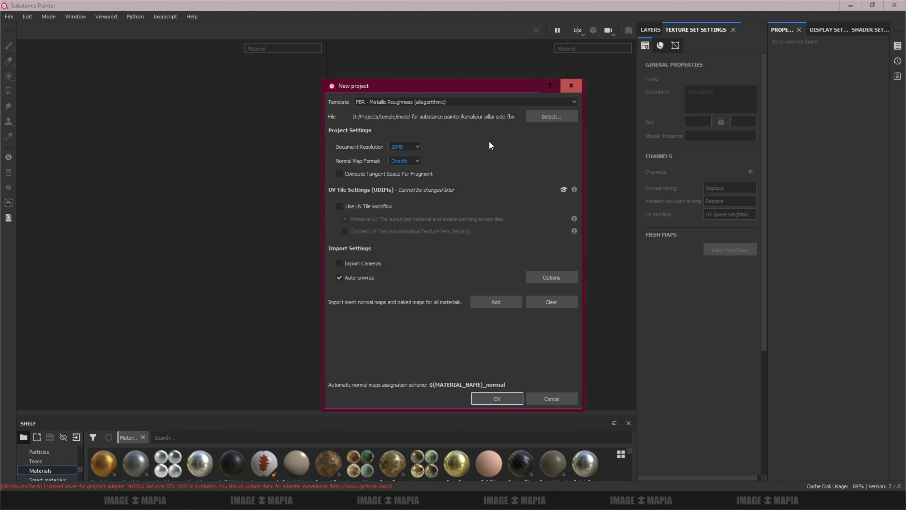
left_click(496, 399)
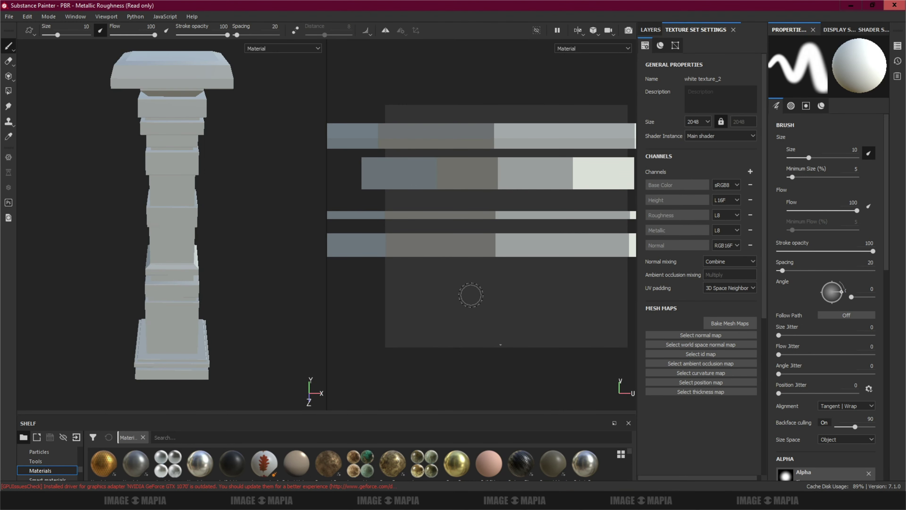
scroll(470, 293, "up", 1)
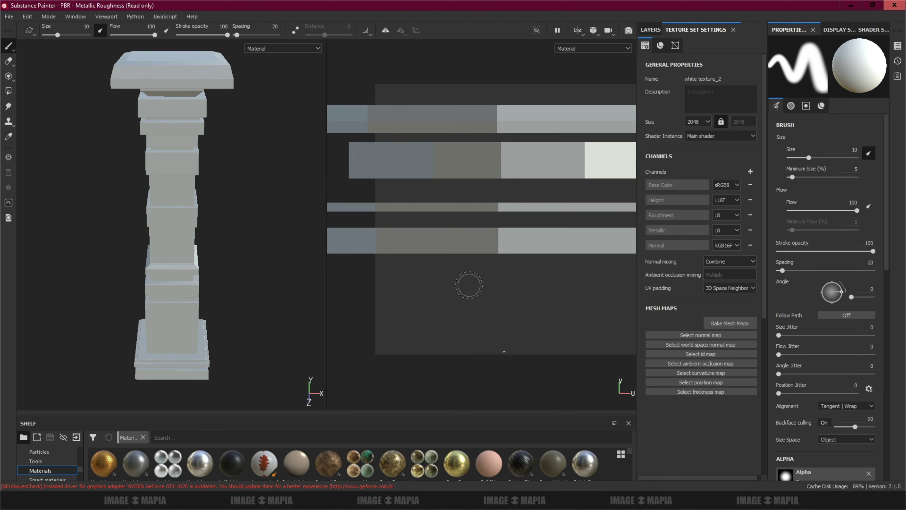
middle_click_drag(507, 262, 487, 229)
left_click_drag(200, 228, 228, 213, "alt")
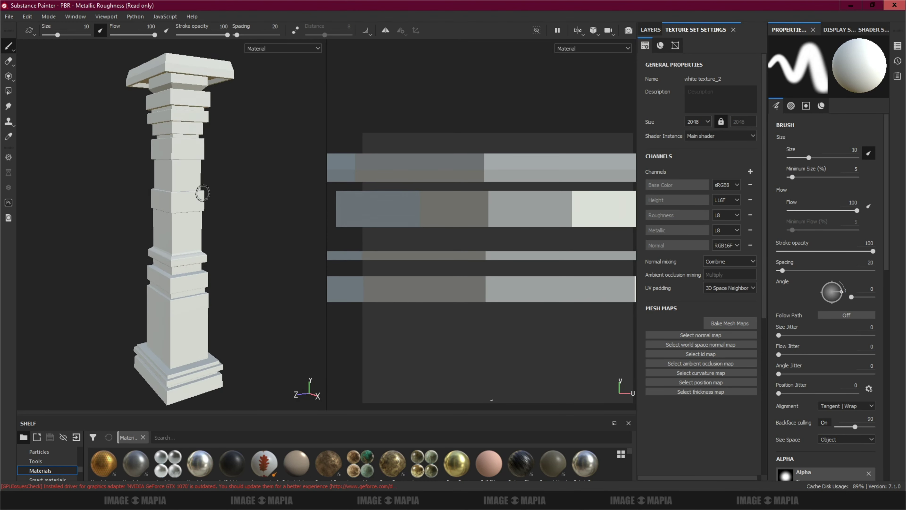
scroll(229, 213, "up", 3)
scroll(513, 200, "down", 2)
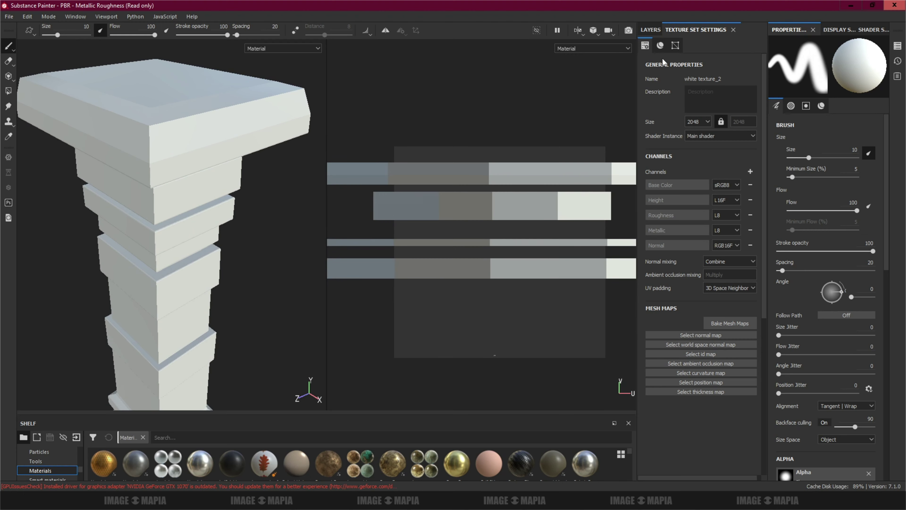
Step: Enlarge the material shelf and save the project as 'kanakpur pillar side'
left_click(651, 30)
left_click_drag(410, 414, 411, 291)
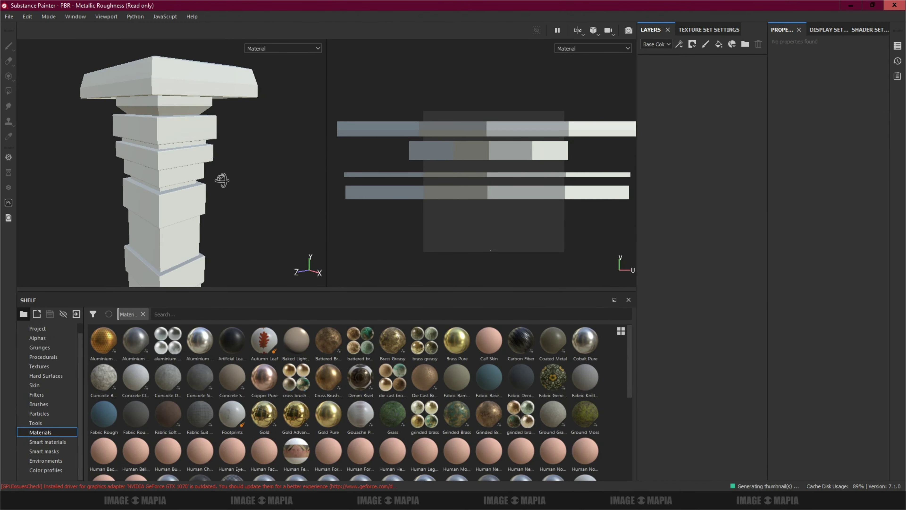
key("ctrl+s")
type("kanakpur")
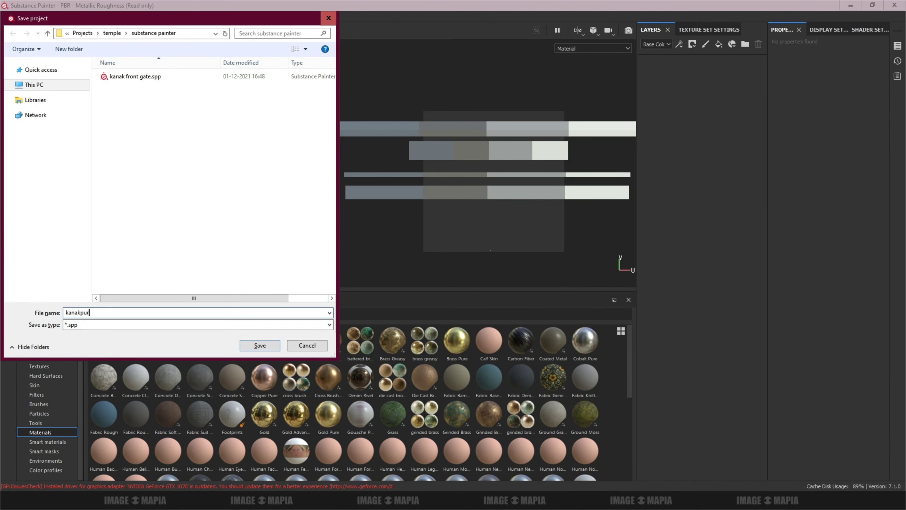
type(" pillar side")
key("Return")
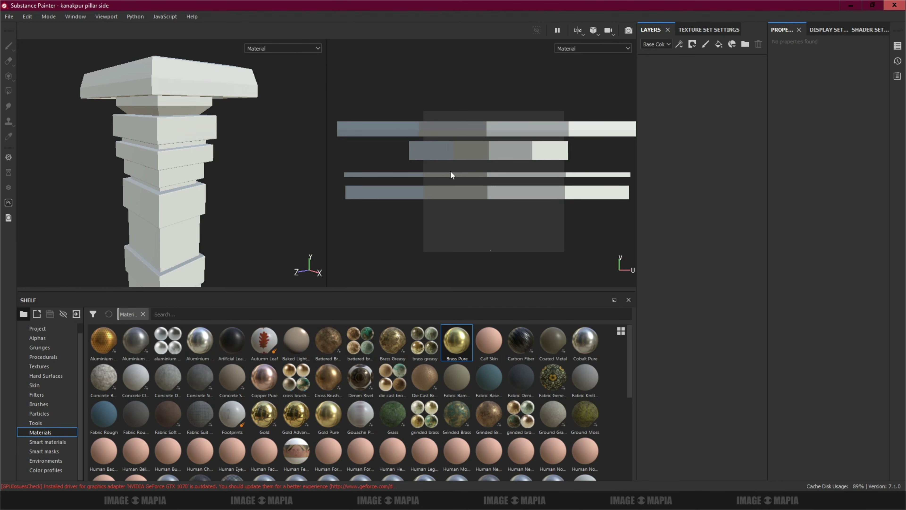
Step: Apply Brass Pure to the pillar, lower its roughness for gloss, and add a black mask
left_click_drag(457, 341, 172, 242)
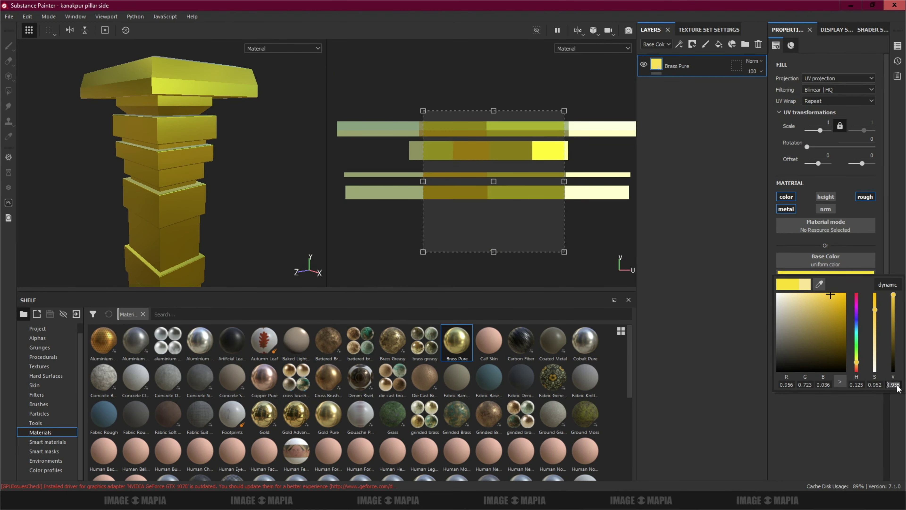
left_click(826, 275)
left_click_drag(864, 358, 780, 360)
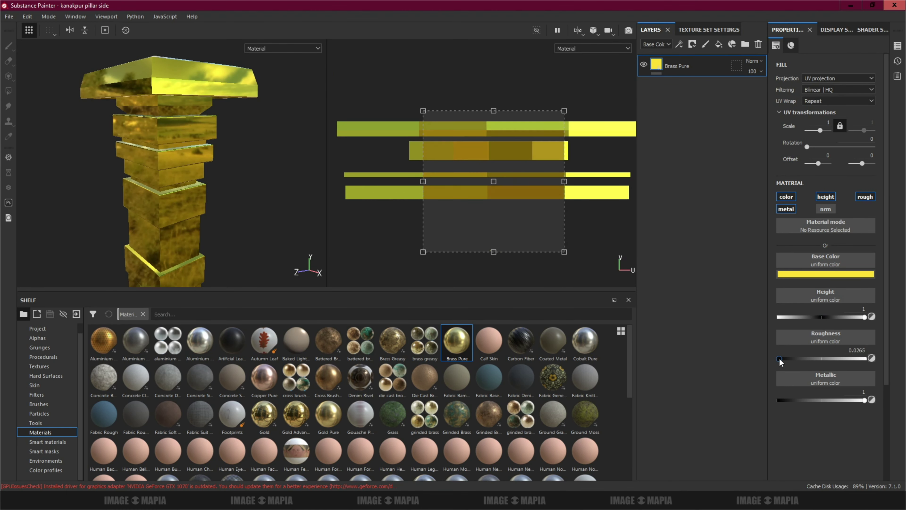
left_click(692, 44)
Step: Add a white base fill layer beneath the brass and a fill effect in the brass mask
left_click_drag(678, 66, 677, 94)
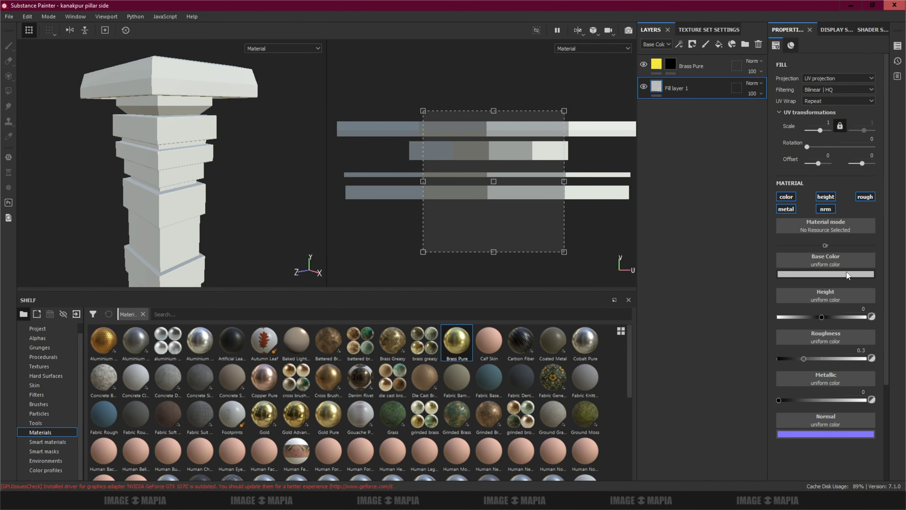
left_click(825, 274)
right_click(670, 64)
left_click(710, 391)
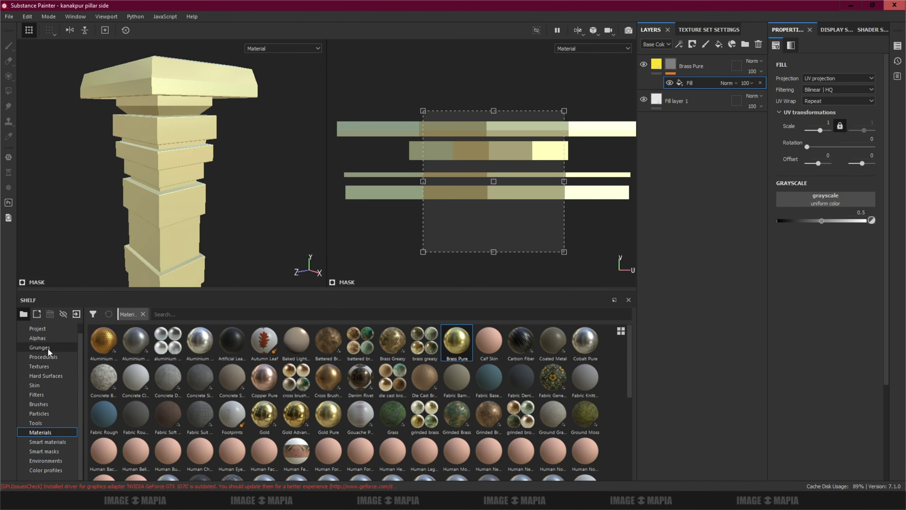
left_click(38, 338)
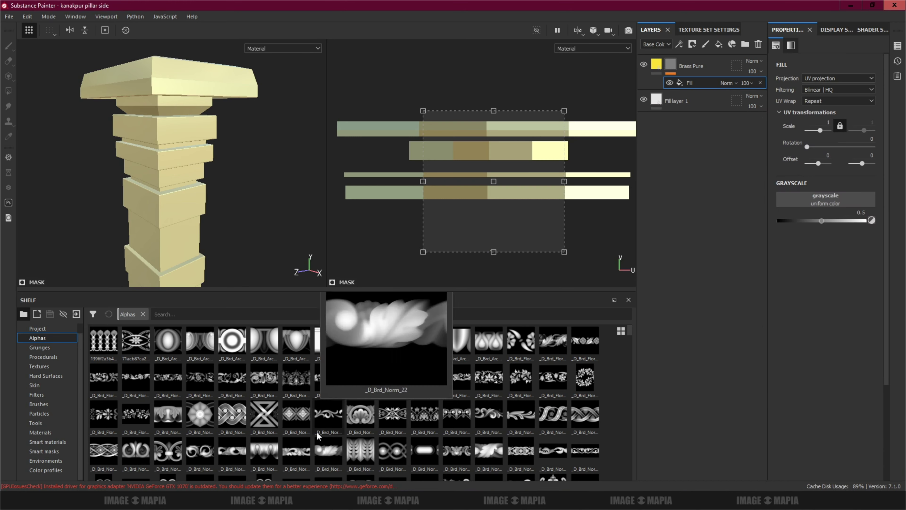
Step: Fill the brass mask with the _D_Brd_Norm_05 ornament at scale 11 on the capital's top band
left_click_drag(296, 414, 821, 201)
type("1")
key("Return")
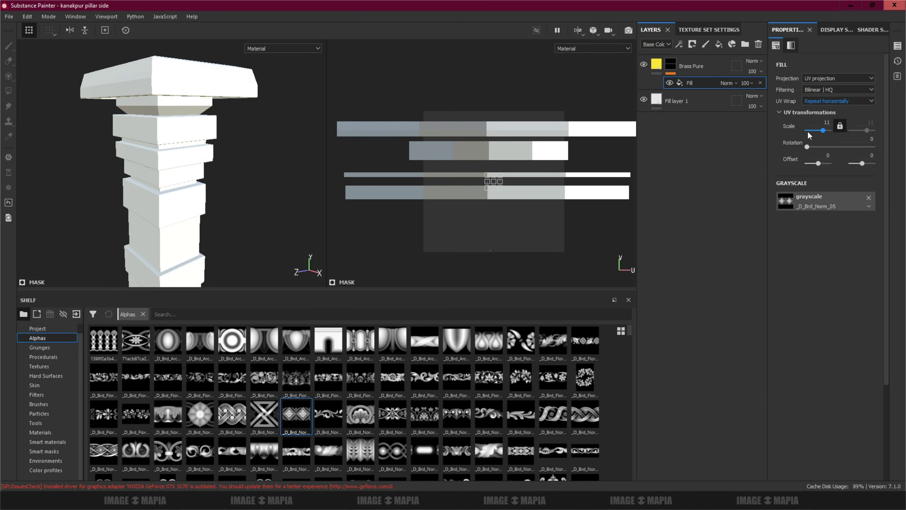
mouse_move(493, 182)
left_mouse_down()
mouse_move(485, 91)
mouse_move(460, 125)
left_mouse_up()
scroll(483, 84, "up", 5)
scroll(483, 84, "up", 3)
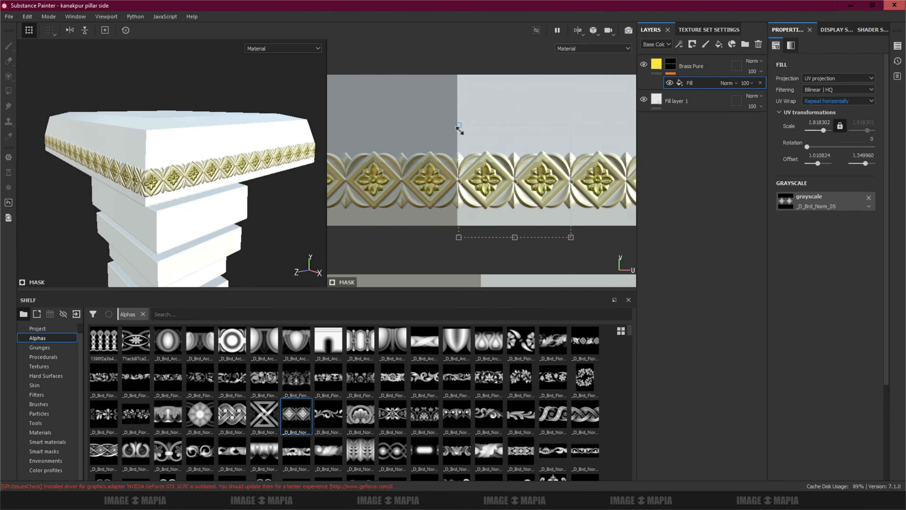
scroll(495, 182, "up", 3)
left_click_drag(495, 182, 509, 138)
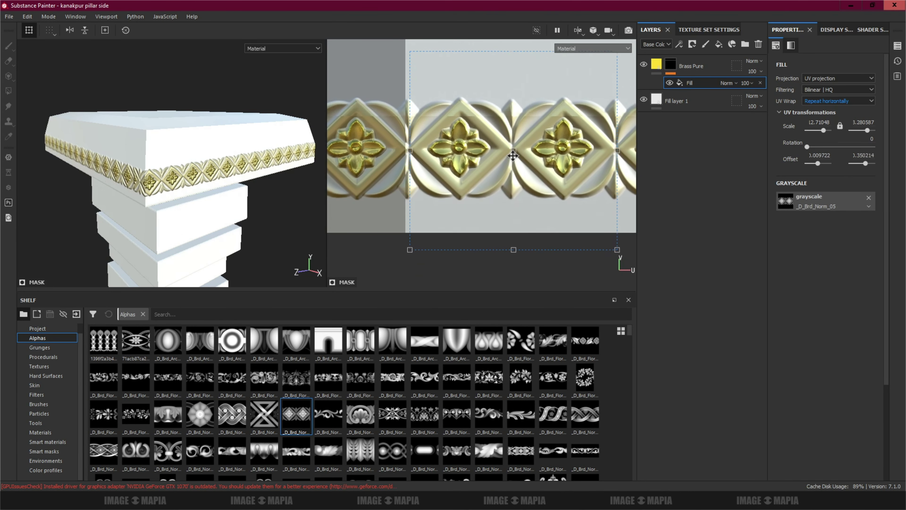
Step: Duplicate the ornament fill, swap it to border line a (4), and shrink it into a thin beaded band
key("ctrl+d")
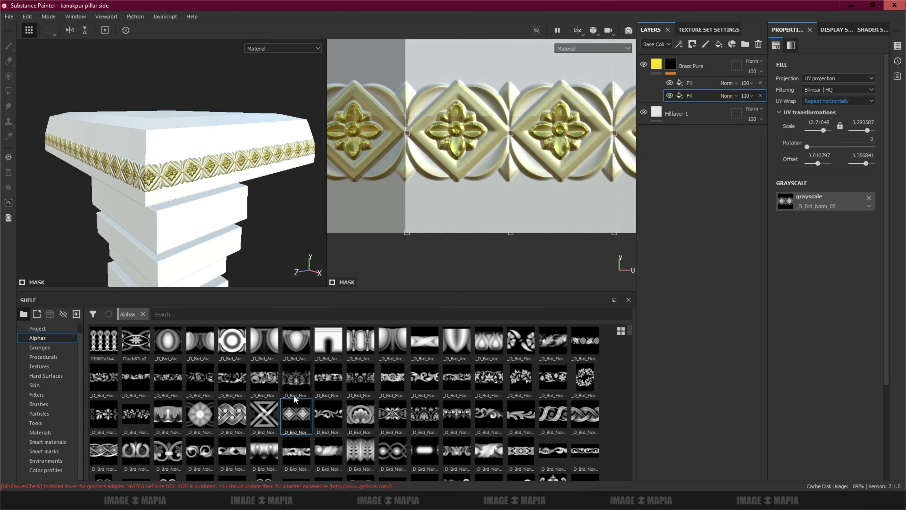
scroll(295, 399, "down", 2)
scroll(271, 410, "down", 5)
scroll(242, 428, "down", 5)
scroll(201, 447, "down", 5)
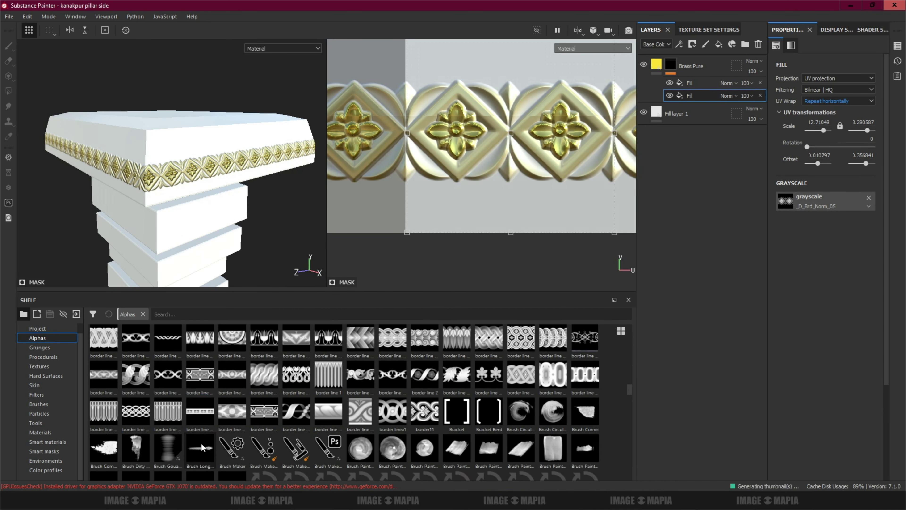
left_click_drag(200, 410, 808, 200)
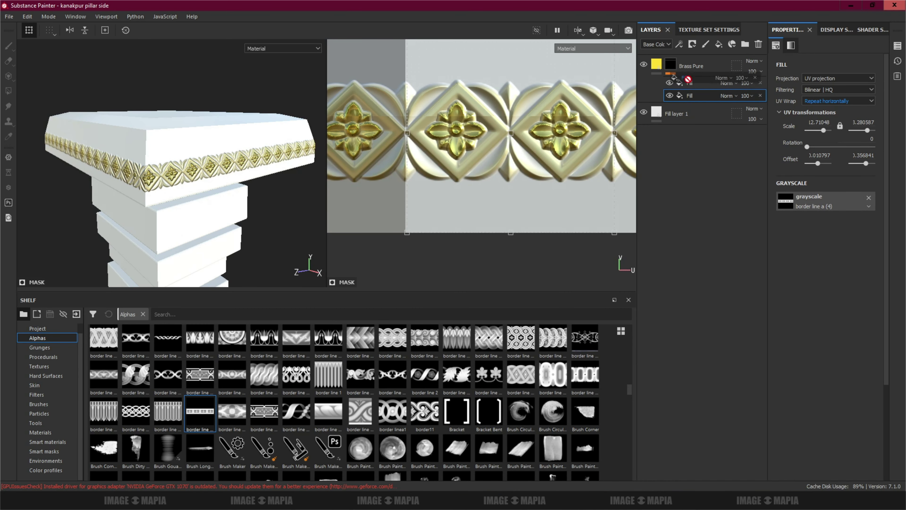
left_click_drag(688, 79, 689, 82)
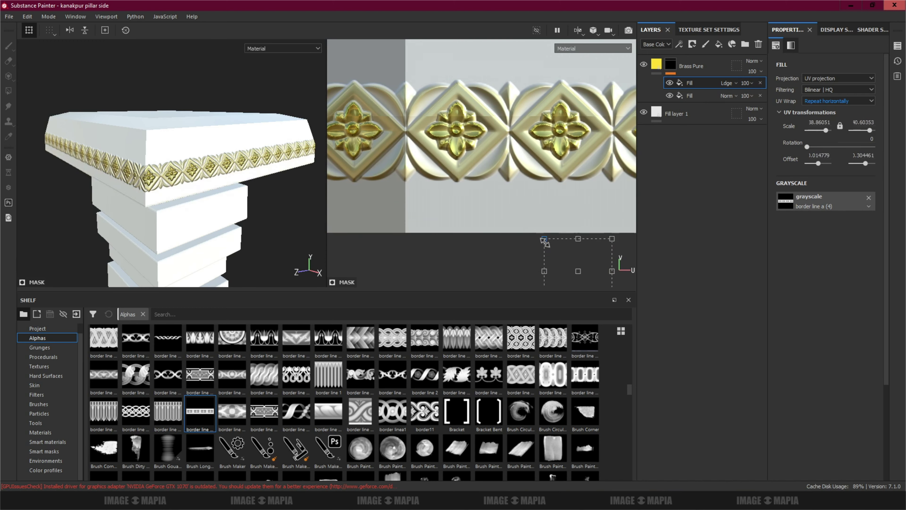
left_click_drag(545, 241, 552, 204)
scroll(263, 178, "up", 3)
scroll(457, 193, "up", 5)
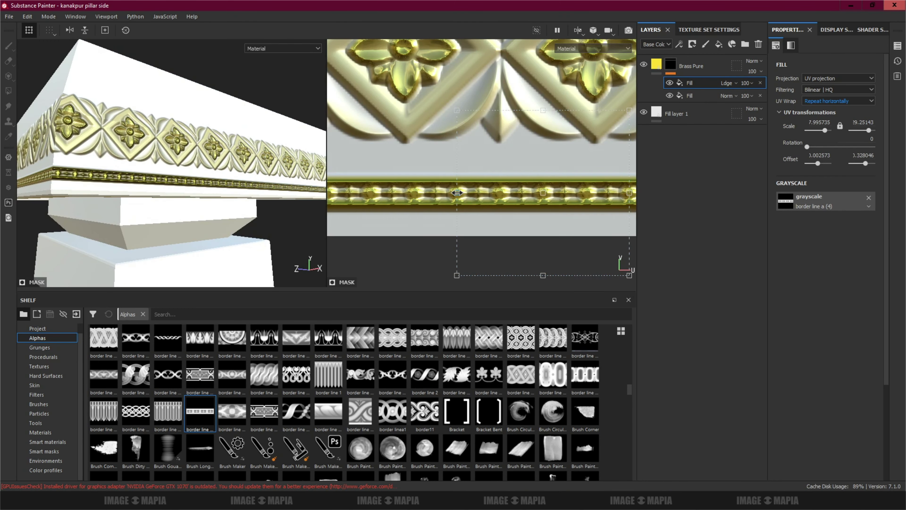
mouse_move(457, 192)
left_mouse_down()
mouse_move(572, 192)
mouse_move(544, 219)
left_mouse_up()
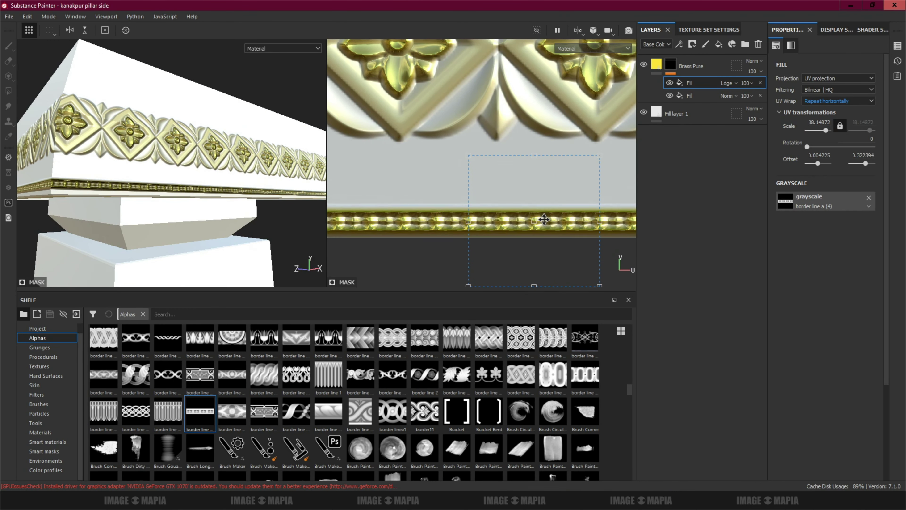
Step: Fine-tune the positions and sizes of the diamond band and the beaded border
left_click(689, 96)
scroll(535, 114, "down", 4)
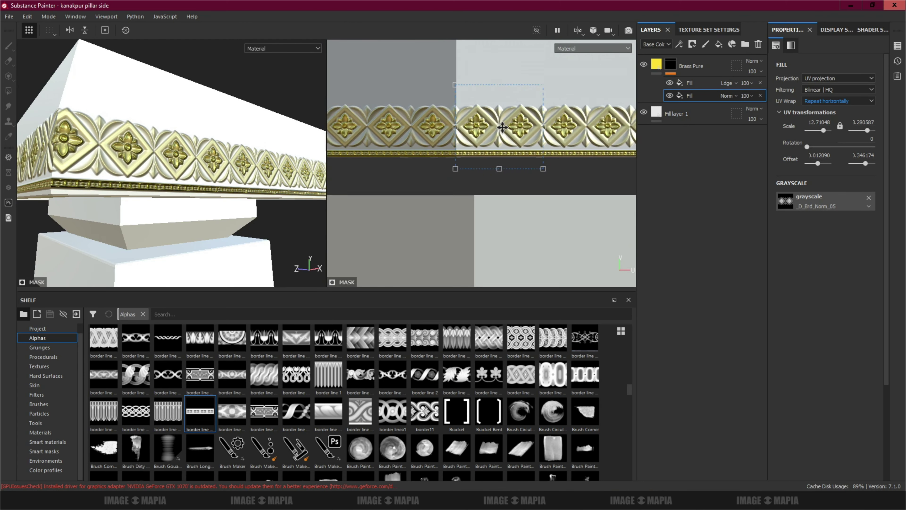
left_click_drag(503, 126, 498, 110)
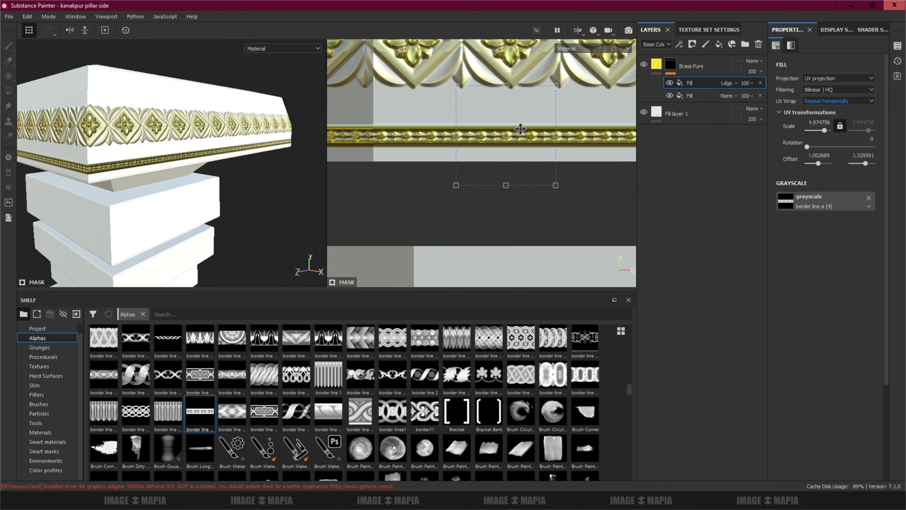
left_click(689, 95)
left_click_drag(506, 142, 484, 179)
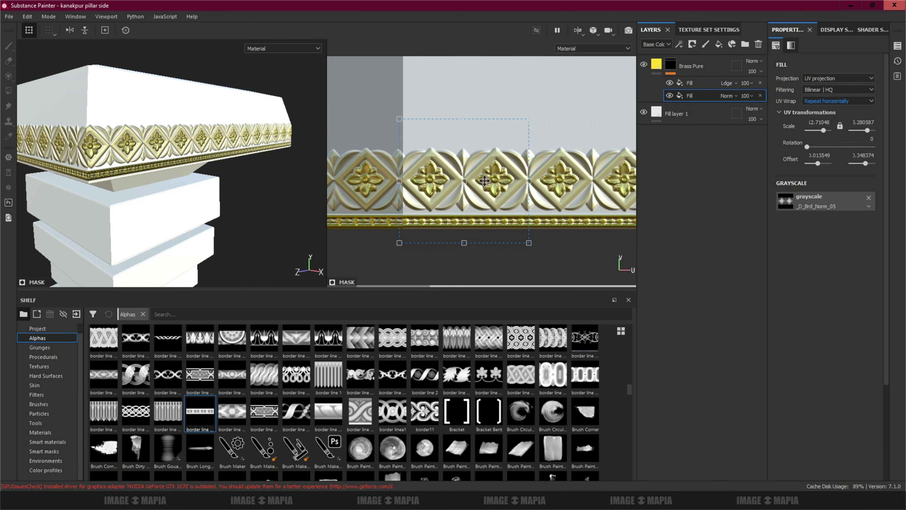
left_click_drag(529, 119, 505, 140)
left_click(692, 84)
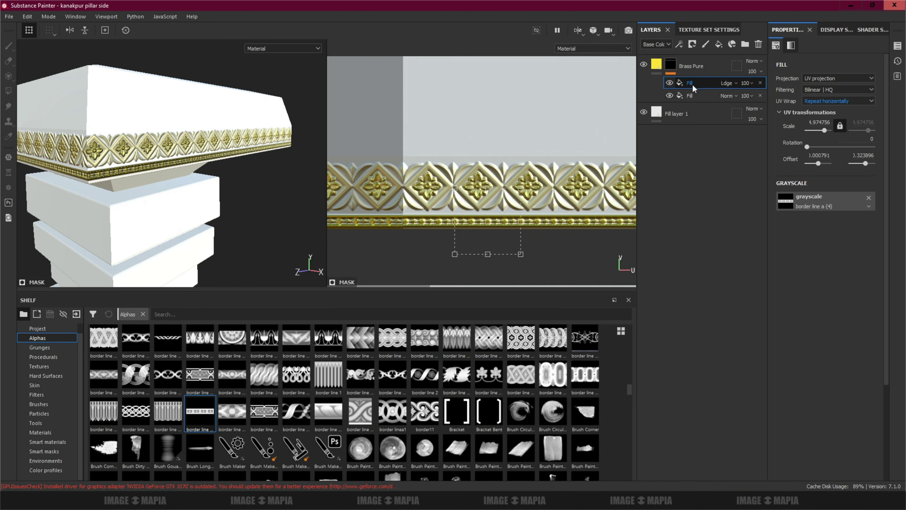
Step: Switch the copied border to the border line a (9) swirl and move it onto the middle ring
key("f")
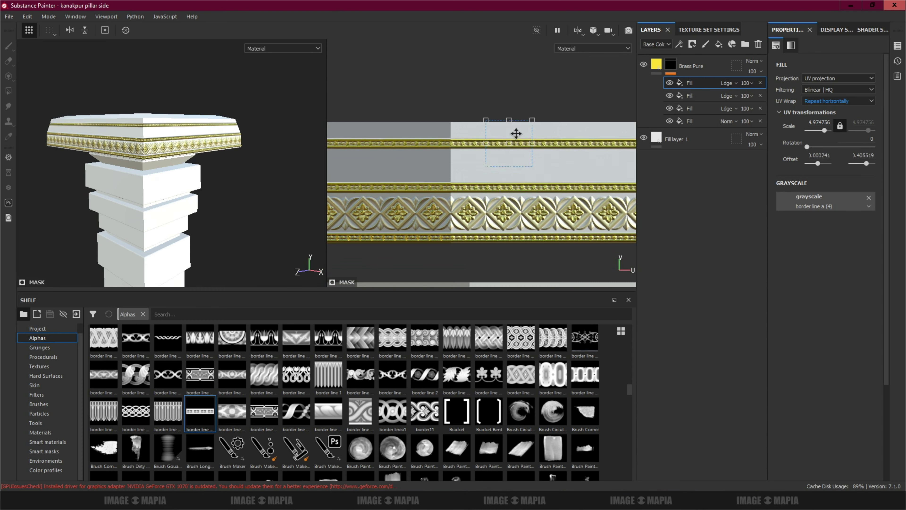
left_click_drag(516, 133, 599, 124)
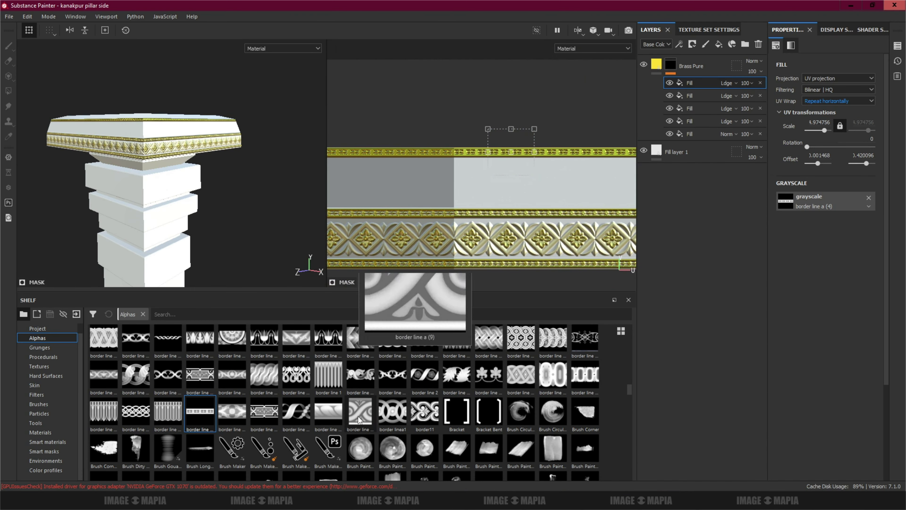
left_click_drag(359, 410, 785, 201)
scroll(500, 154, "up", 5)
left_click_drag(491, 199, 490, 177)
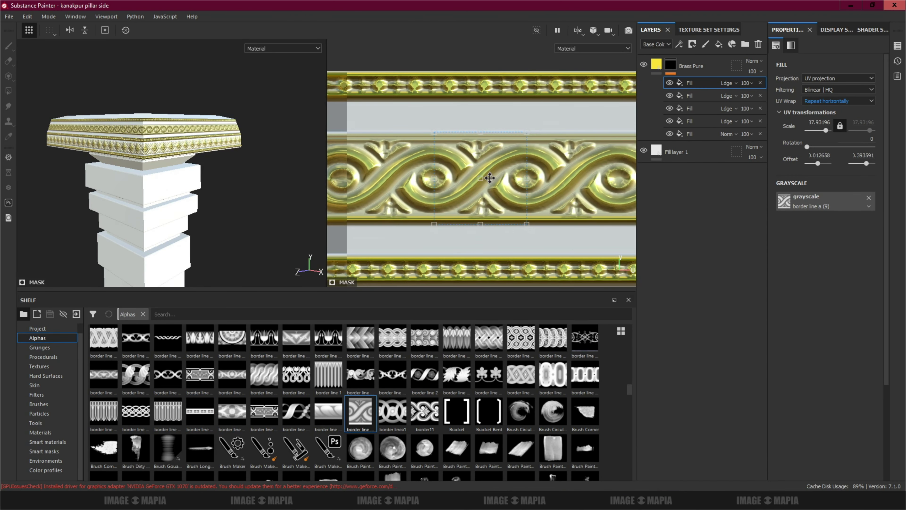
scroll(176, 146, "up", 3)
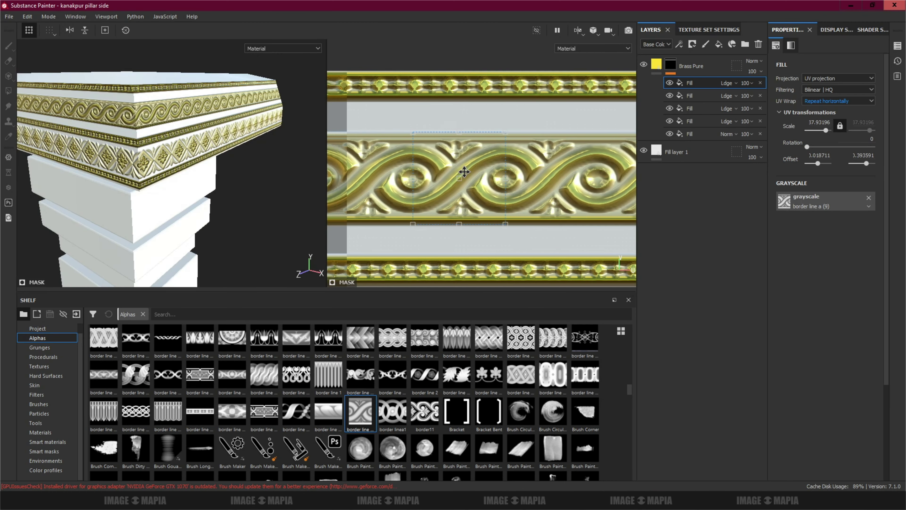
left_click_drag(172, 160, 107, 161, "alt")
Step: Adjust the swirl band's horizontal repeat and offset so it tiles cleanly
left_click_drag(413, 178, 425, 166)
scroll(416, 177, "up", 3)
scroll(428, 173, "up", 3)
scroll(239, 204, "down", 2)
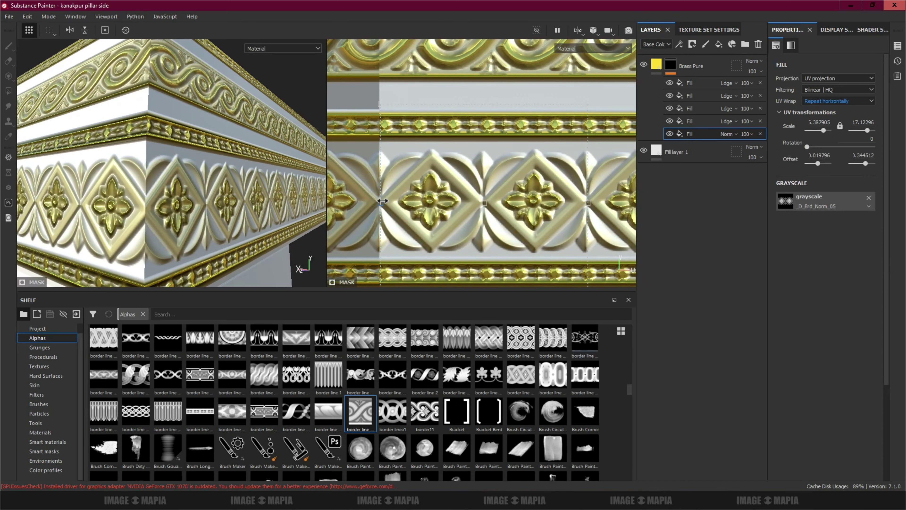
left_click_drag(382, 201, 389, 201)
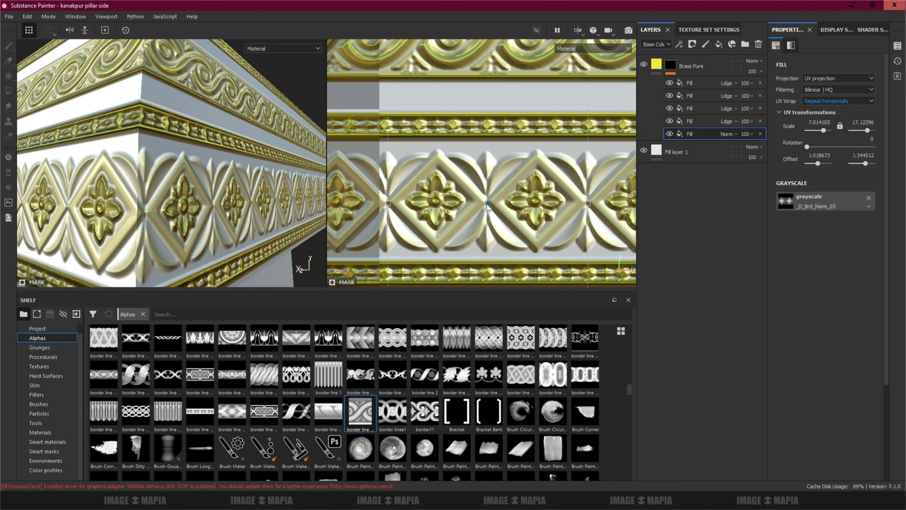
left_click_drag(488, 207, 494, 207)
scroll(172, 160, "down", 5)
scroll(453, 213, "up", 3)
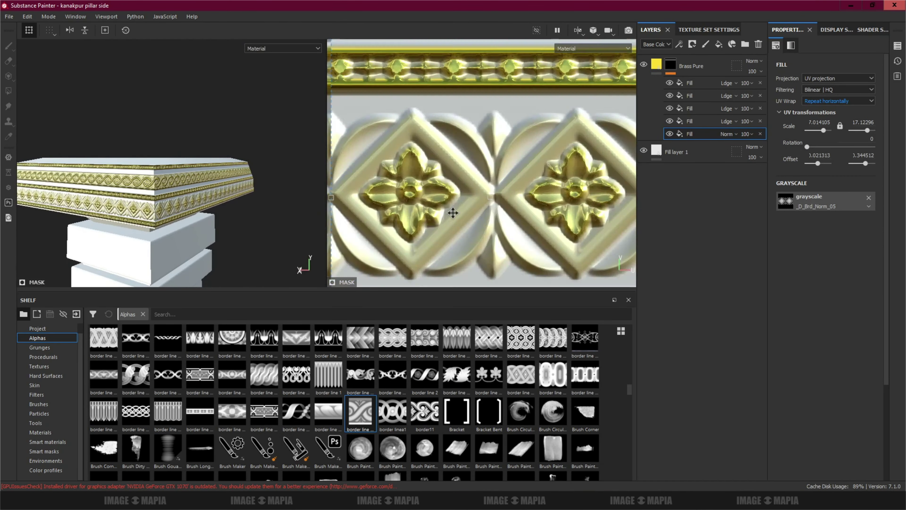
scroll(452, 213, "down", 5)
Step: Duplicate the fill and refine the wave band's scale and placement on the ring
key("ctrl+v")
scroll(171, 161, "down", 3)
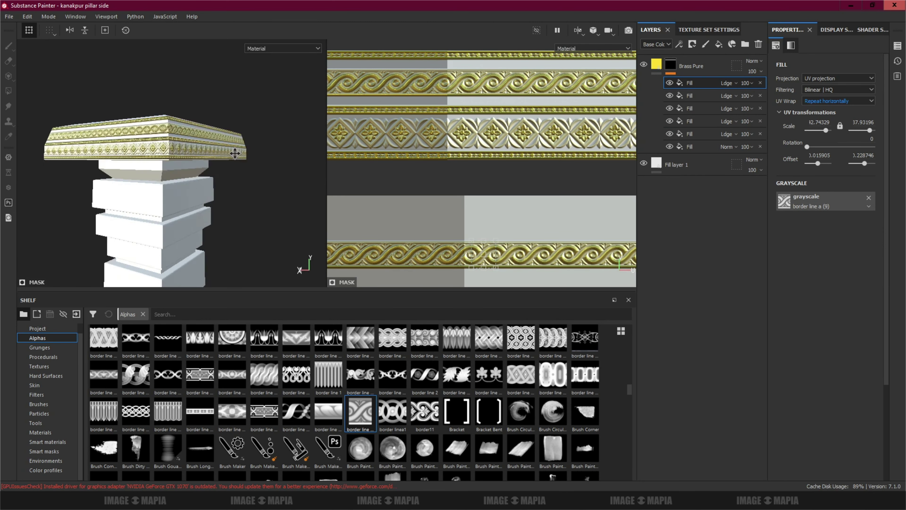
scroll(172, 160, "up", 2)
scroll(540, 199, "up", 3)
scroll(540, 199, "down", 2)
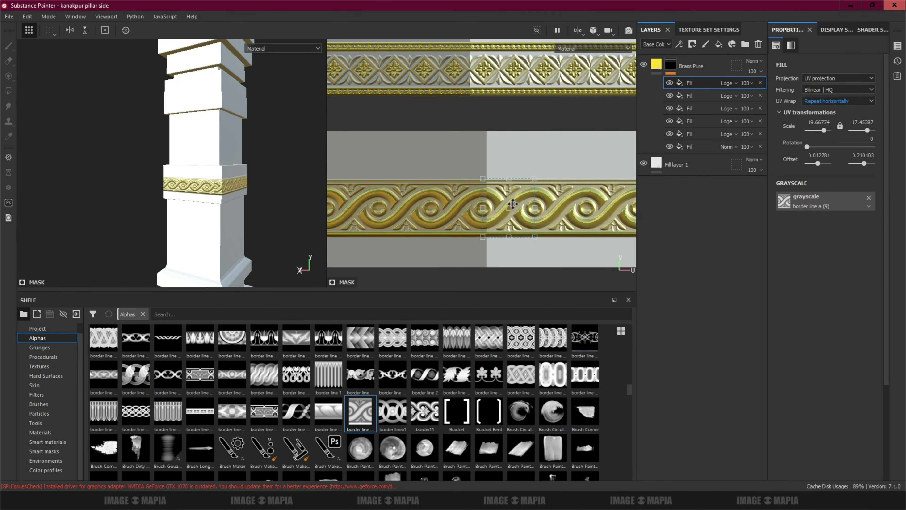
left_click_drag(512, 181, 531, 174)
scroll(495, 196, "up", 2)
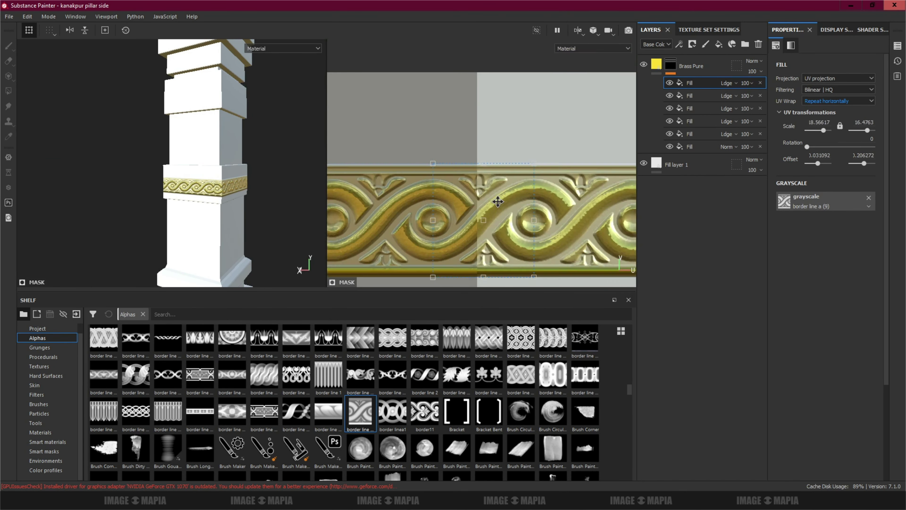
scroll(186, 198, "up", 5)
left_click_drag(185, 198, 214, 178, "alt")
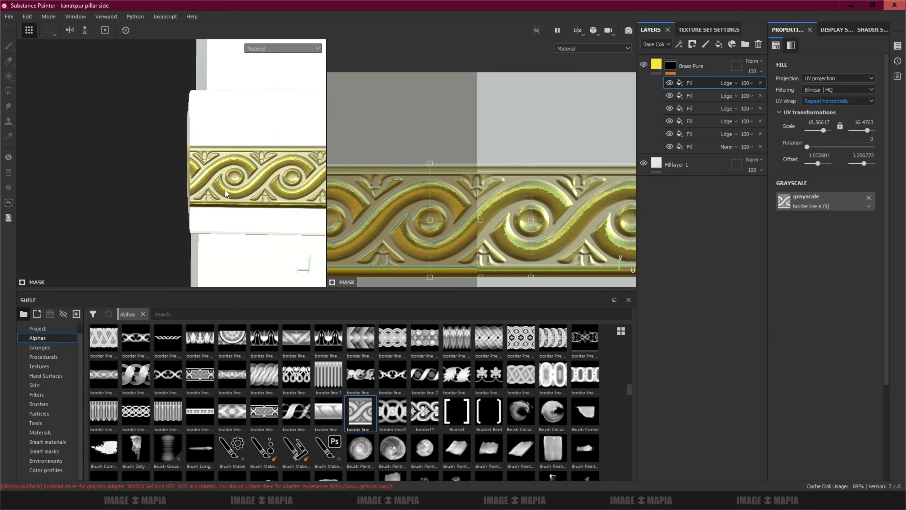
scroll(448, 221, "up", 3)
scroll(179, 161, "up", 3)
left_click_drag(448, 221, 442, 215)
scroll(435, 203, "up", 3)
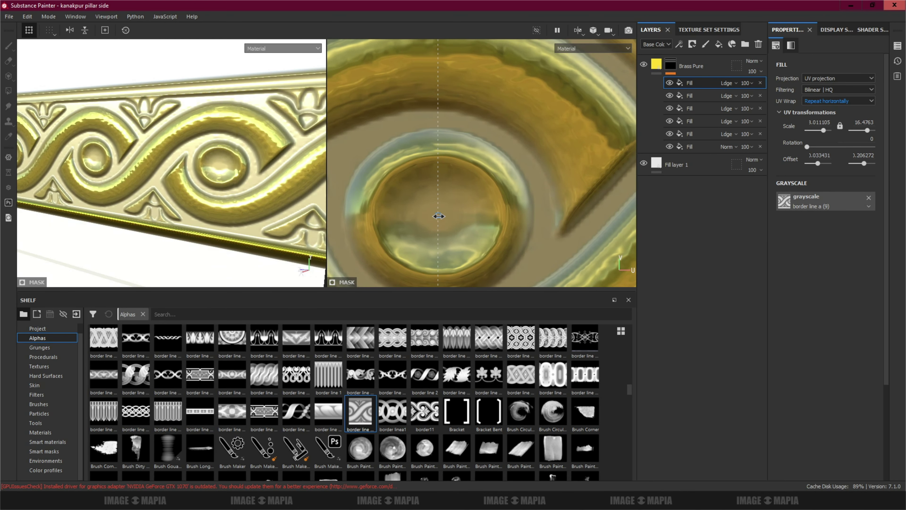
scroll(203, 178, "down", 5)
scroll(414, 187, "down", 5)
scroll(414, 186, "down", 3)
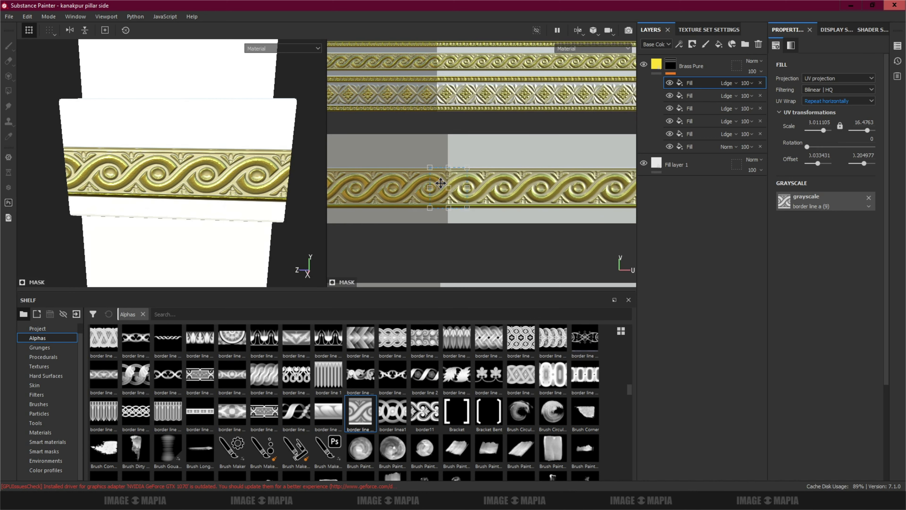
scroll(414, 404, "up", 3)
scroll(414, 404, "down", 3)
left_click_drag(451, 184, 451, 176)
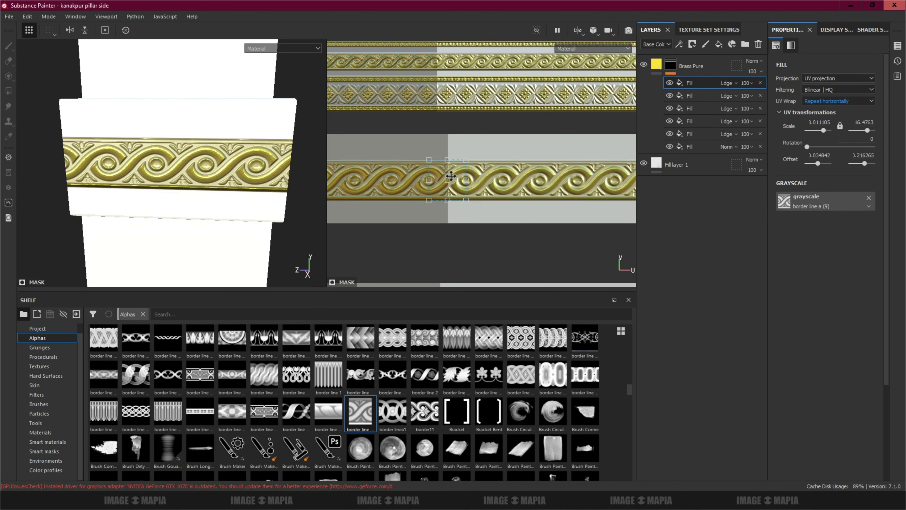
Step: Swap the copy to the border line a (5) floral lattice, placed just above the wave band
left_click_drag(232, 410, 826, 201)
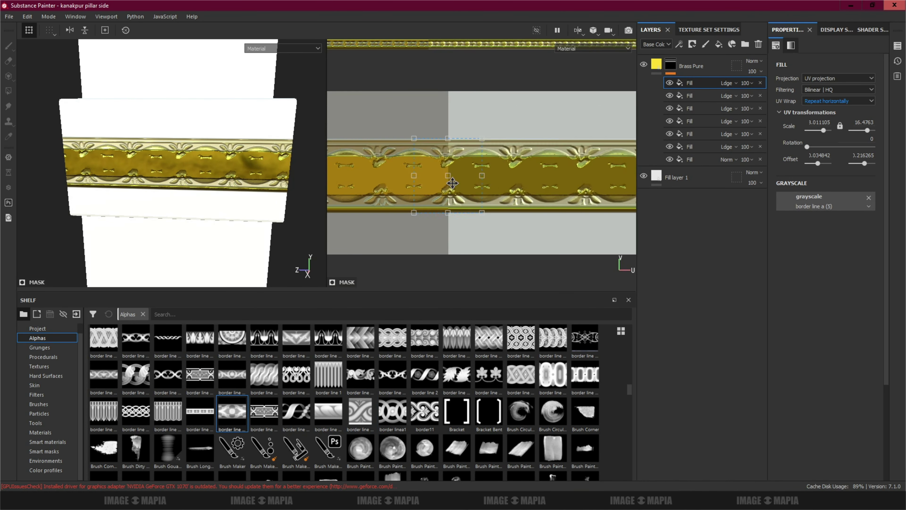
left_click_drag(448, 142, 449, 118)
scroll(576, 103, "up", 5)
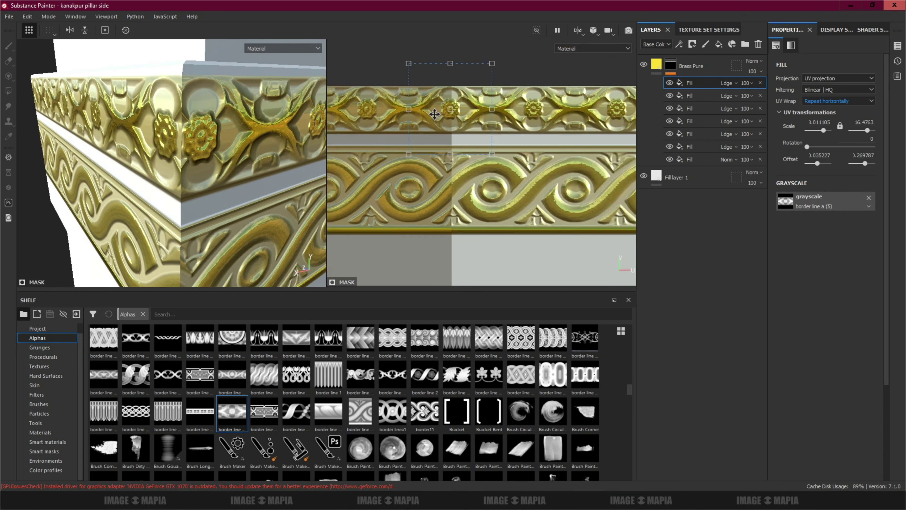
left_click_drag(577, 103, 510, 117)
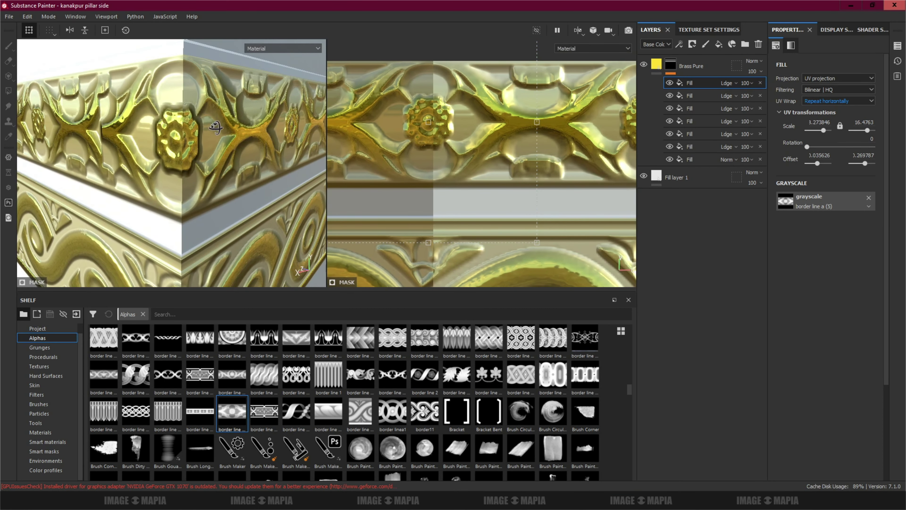
key("ctrl+z")
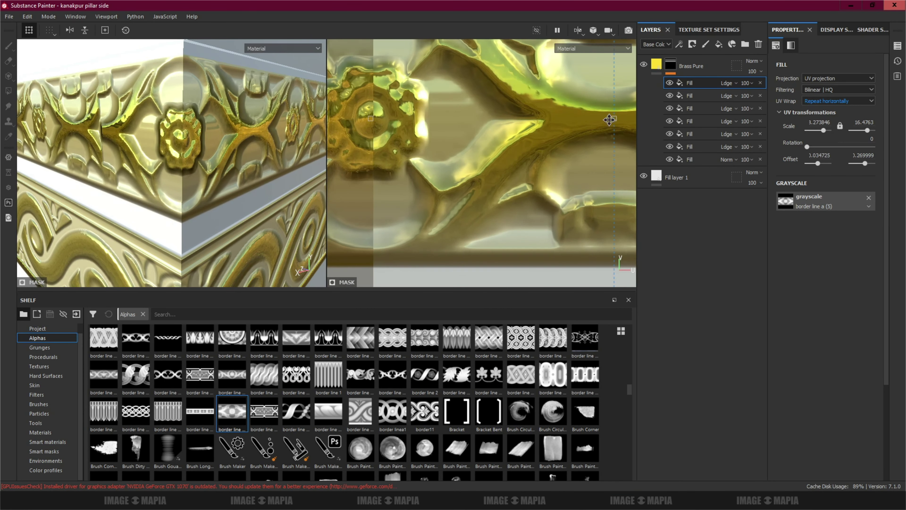
scroll(414, 137, "down", 2)
scroll(435, 133, "down", 2)
scroll(435, 133, "down", 2)
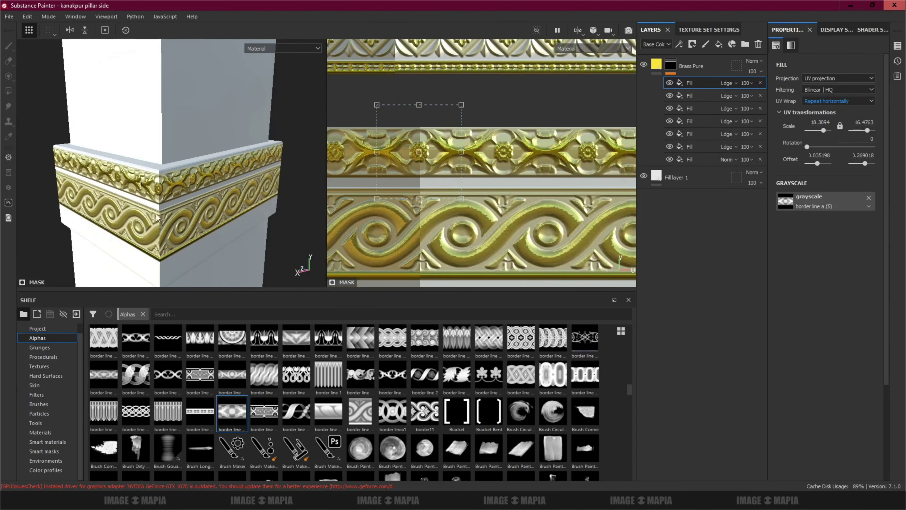
scroll(441, 200, "up", 2)
scroll(446, 203, "up", 2)
scroll(451, 209, "up", 2)
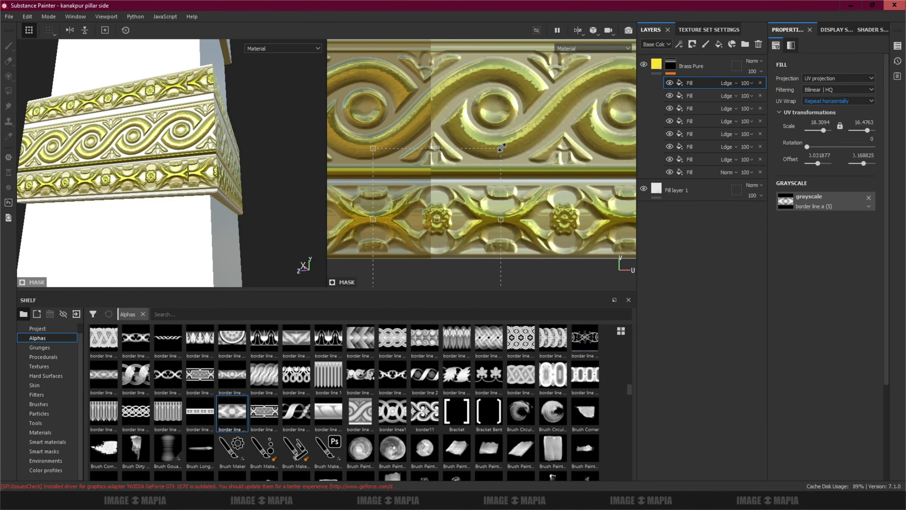
scroll(457, 213, "up", 2)
left_click_drag(456, 212, 456, 212)
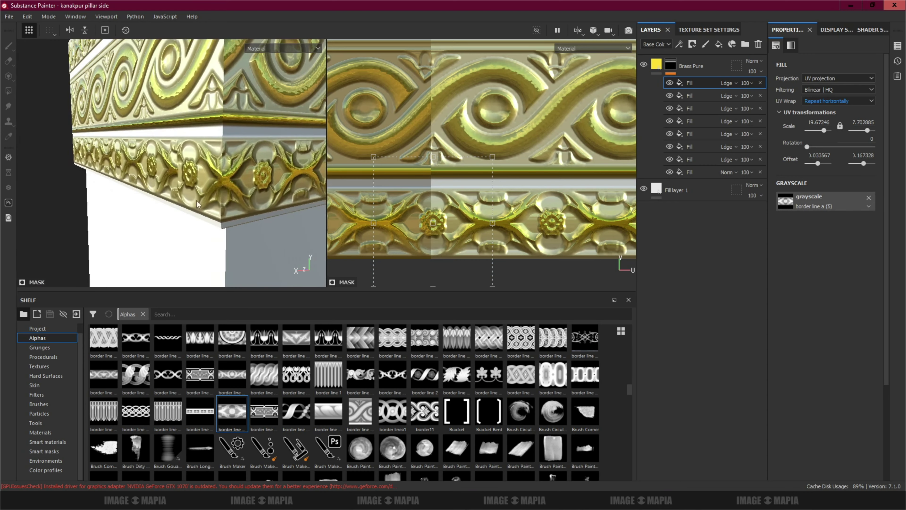
key("f")
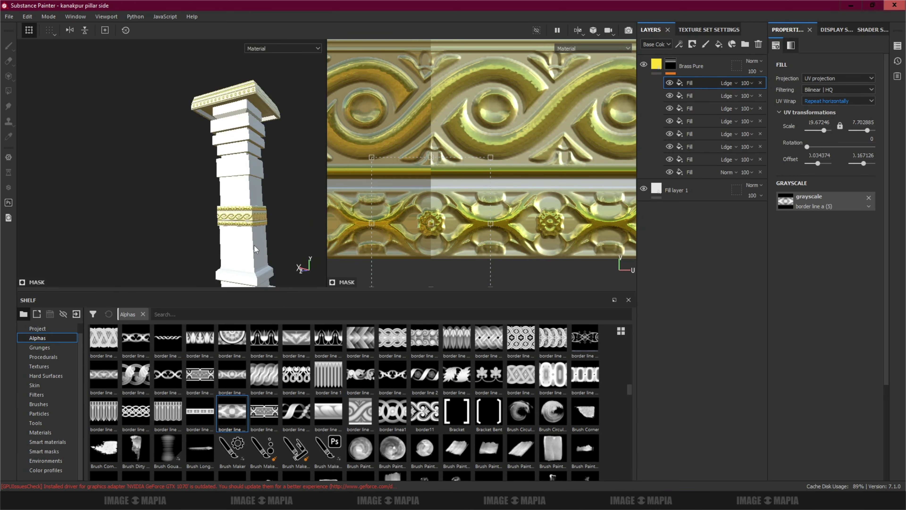
scroll(454, 206, "down", 2)
scroll(472, 154, "down", 3)
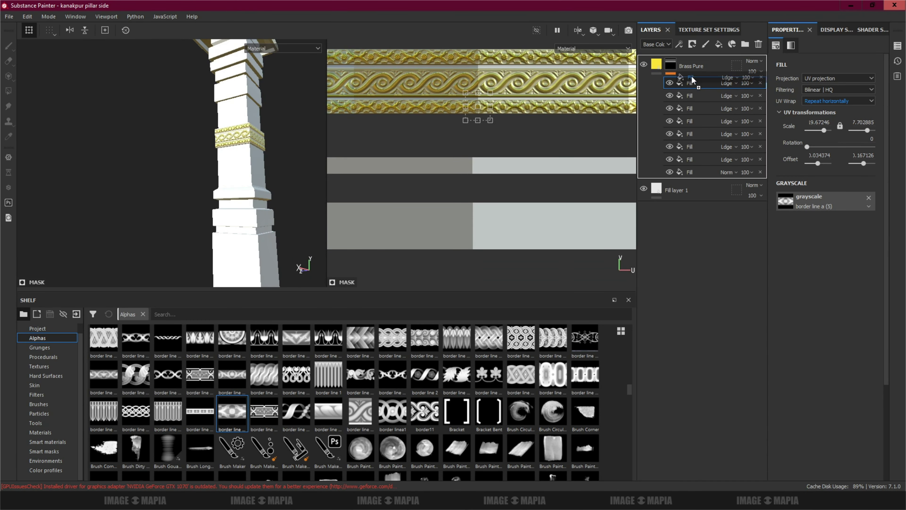
Step: Move a copied band fill to the pillar base and settle on border line a (5) after trying several alphas
left_click_drag(692, 80, 692, 83)
left_click_drag(478, 106, 474, 167)
scroll(243, 216, "up", 3)
scroll(164, 202, "up", 3)
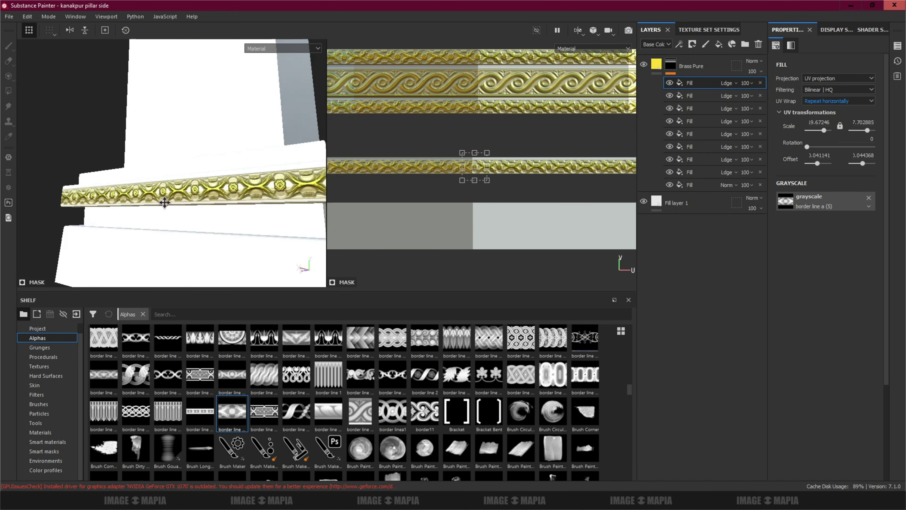
left_click_drag(165, 203, 185, 214, "alt")
left_click_drag(200, 374, 785, 201)
left_click_drag(166, 417, 786, 201)
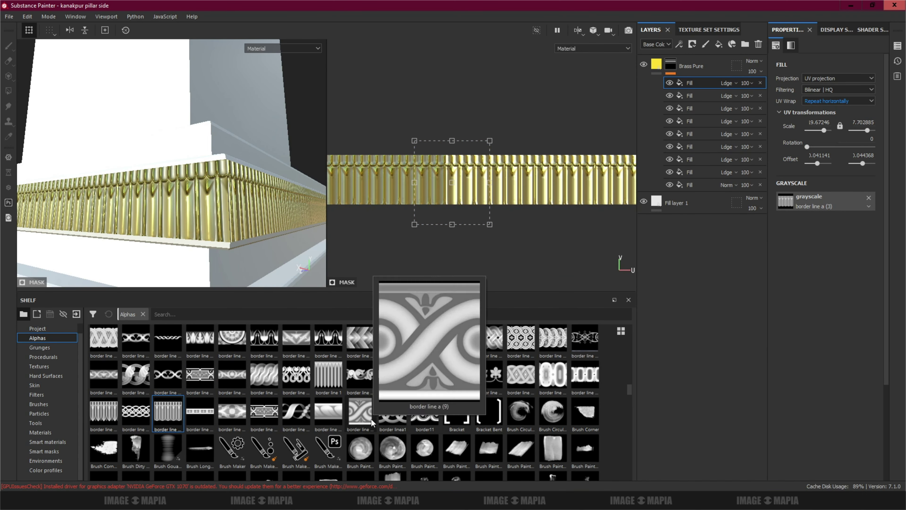
left_click_drag(200, 337, 786, 201)
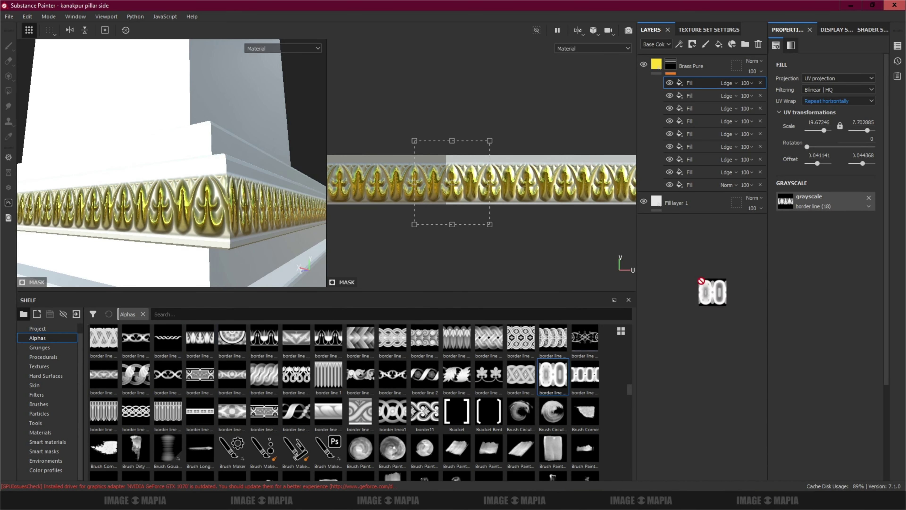
left_click_drag(701, 281, 811, 200)
left_click_drag(232, 410, 785, 201)
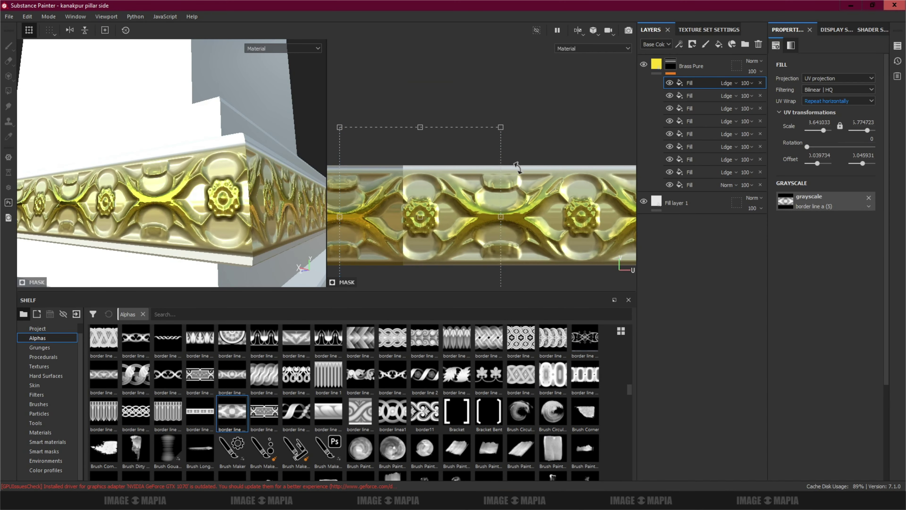
Step: Adjust the base band's horizontal repeat, width and offset so the rosettes repeat cleanly
left_click_drag(396, 254, 378, 262)
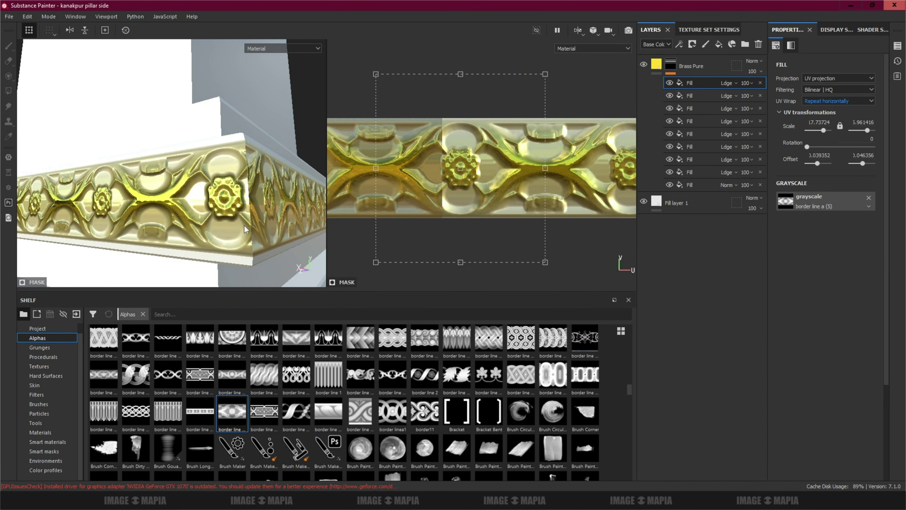
left_click_drag(475, 167, 488, 173)
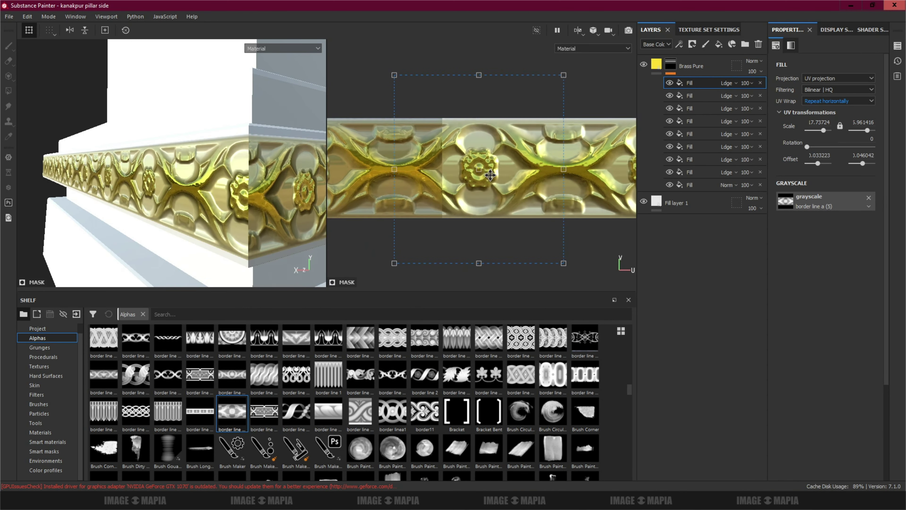
left_click_drag(390, 169, 307, 170)
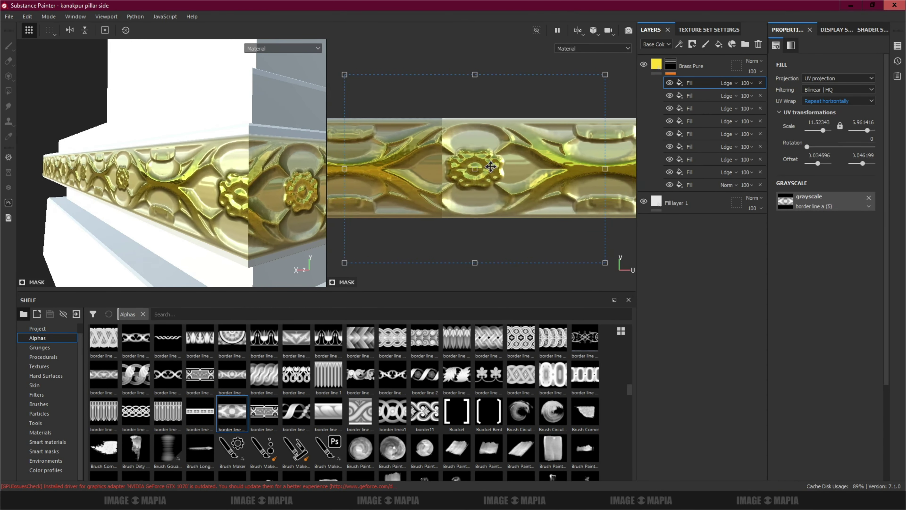
mouse_move(565, 168)
left_mouse_down()
mouse_move(519, 166)
mouse_move(528, 168)
left_mouse_up()
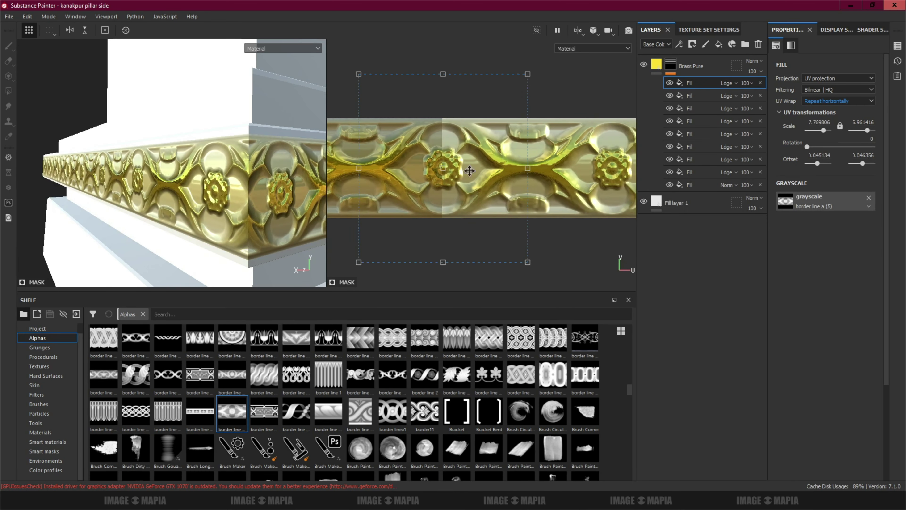
left_click_drag(271, 193, 241, 194, "alt")
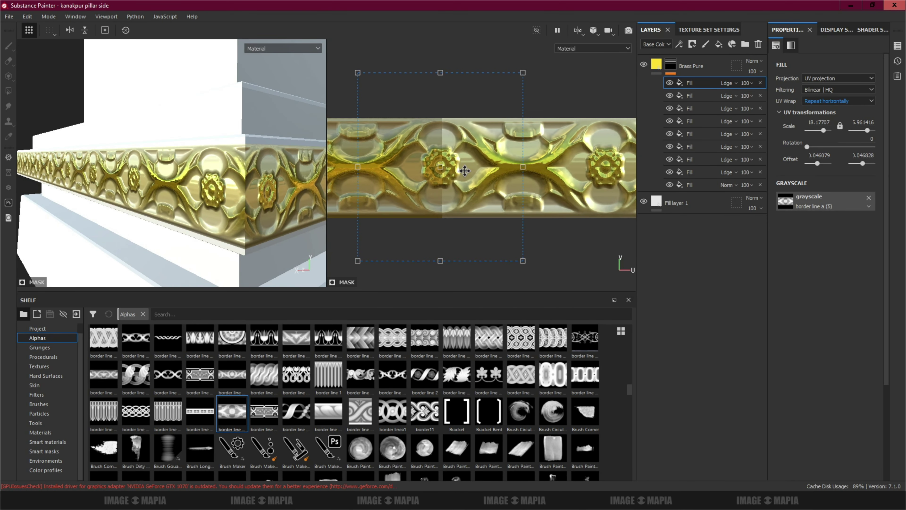
scroll(464, 173, "down", 3)
mouse_move(214, 232)
left_mouse_down("alt")
mouse_move(186, 258)
mouse_move(171, 247)
left_mouse_up("alt")
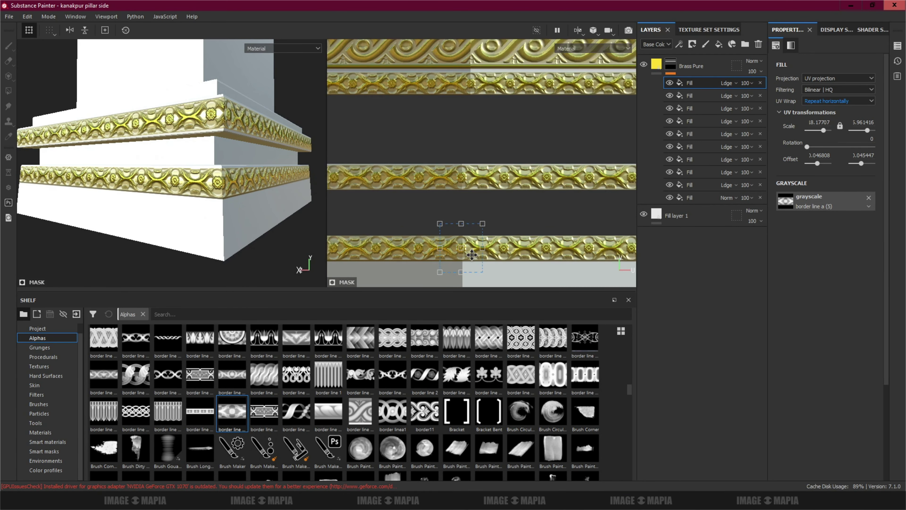
Step: Apply the border line (19) semicircle ornament to the lower base band and scale it to fit
scroll(482, 150, "down", 3)
left_click_drag(490, 175, 489, 147)
scroll(478, 143, "up", 3)
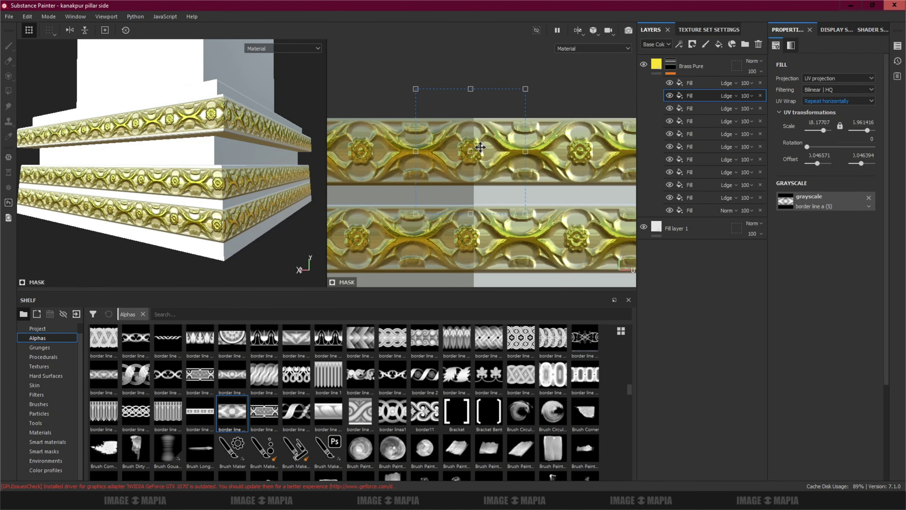
left_click_drag(232, 337, 820, 201)
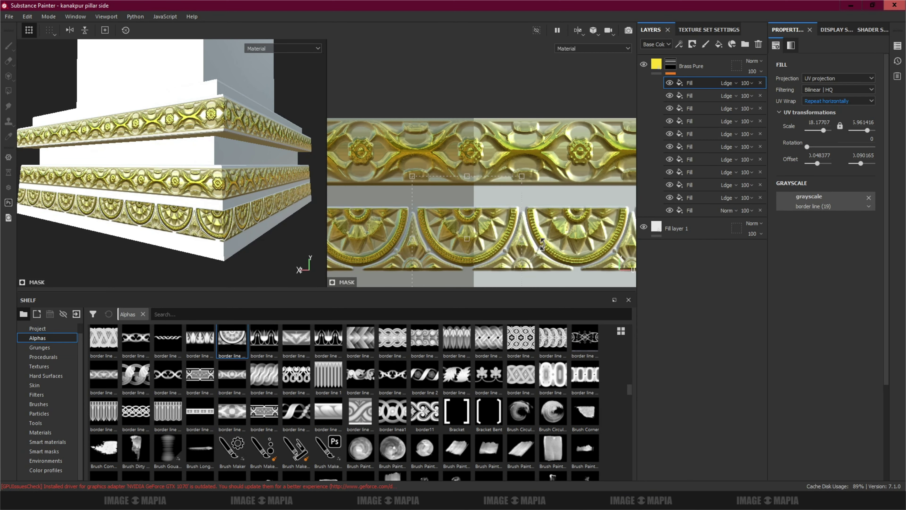
left_click_drag(471, 234, 524, 160)
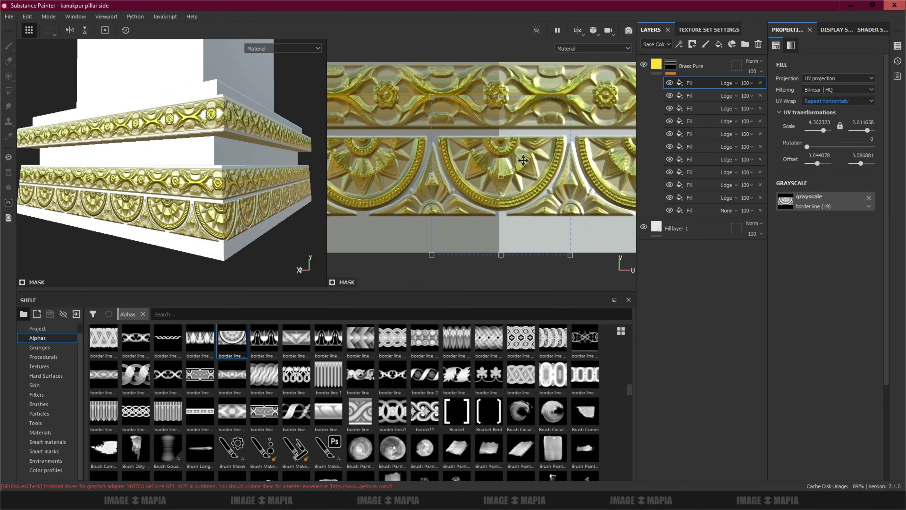
scroll(214, 160, "up", 3)
scroll(393, 178, "up", 3)
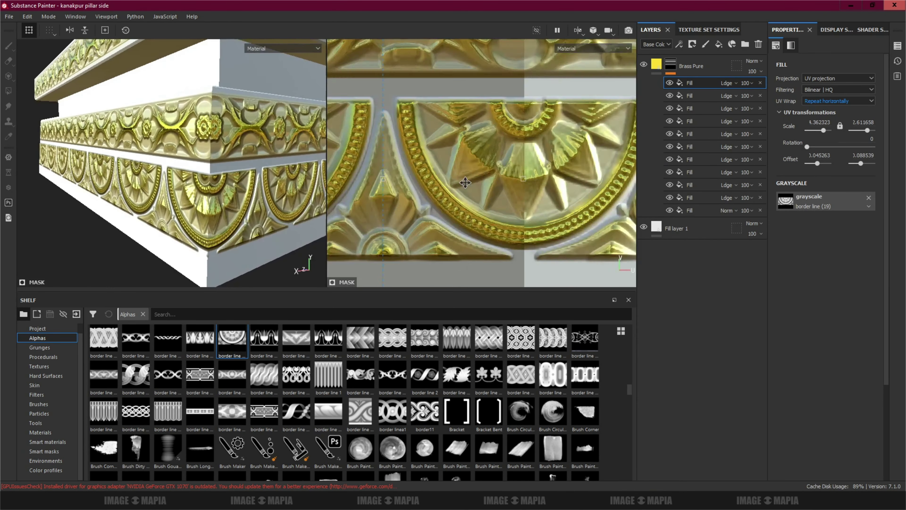
mouse_move(382, 178)
left_mouse_down()
mouse_move(402, 188)
mouse_move(542, 158)
mouse_move(535, 168)
left_mouse_up()
scroll(314, 184, "up", 3)
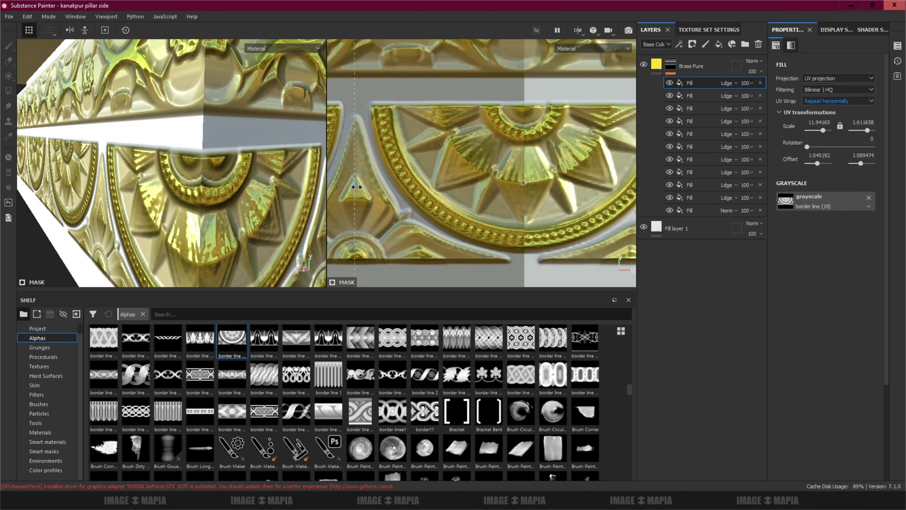
scroll(482, 161, "down", 5)
scroll(235, 223, "down", 3)
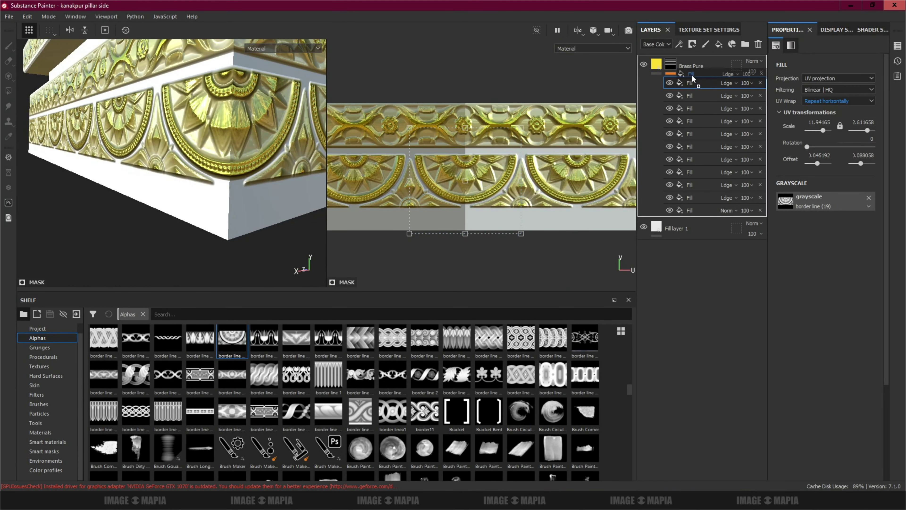
Step: Add a thin border line a (4) beaded strip below it, sized and positioned on the band
left_click_drag(200, 410, 785, 201)
scroll(507, 219, "up", 3)
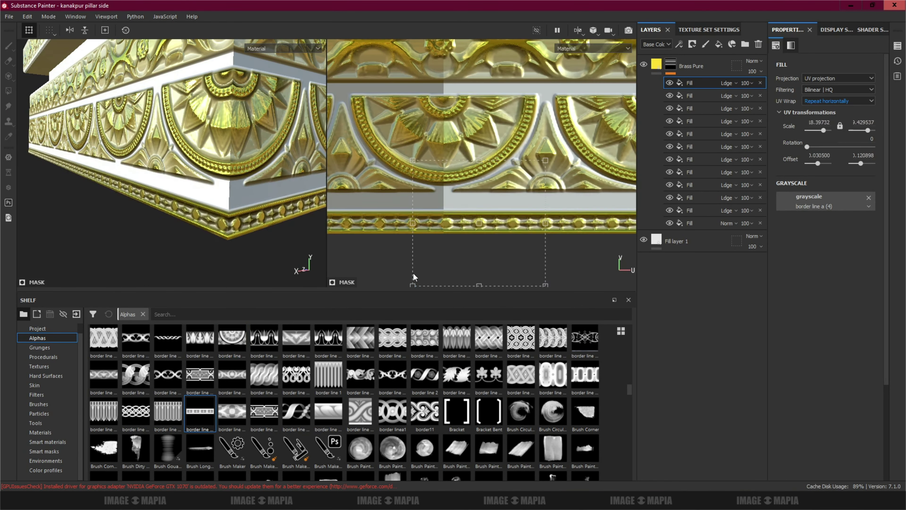
left_click_drag(507, 219, 445, 216)
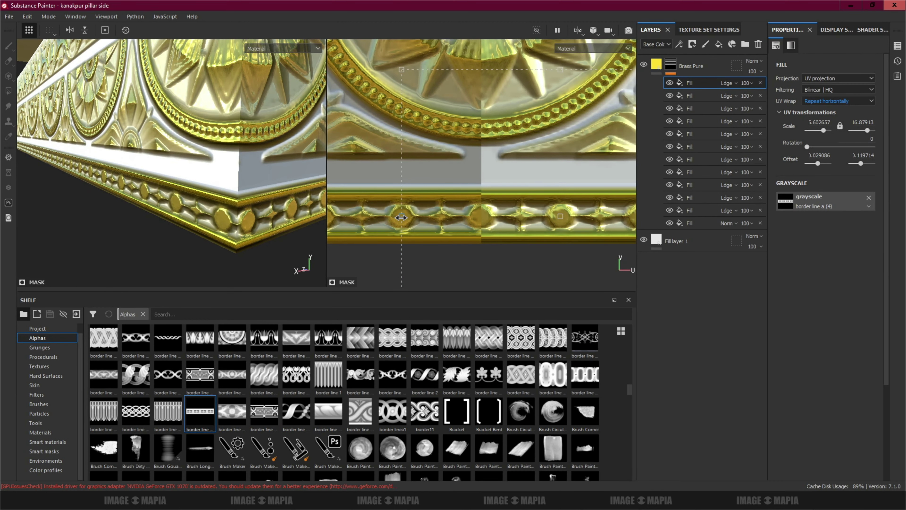
left_click_drag(527, 211, 516, 212)
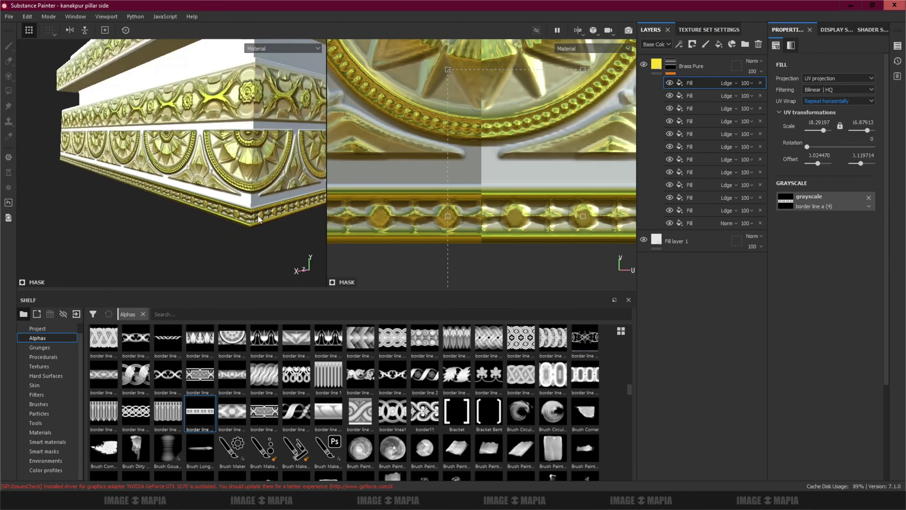
scroll(186, 206, "down", 5)
scroll(186, 206, "down", 5)
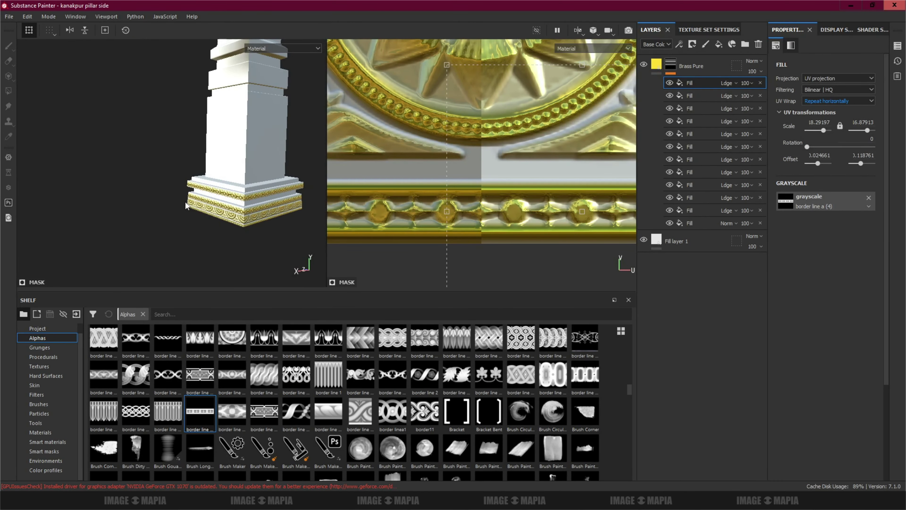
Step: Show only the 3D view and orbit to inspect the pillar's ornamented capital
left_click(587, 39)
scroll(351, 150, "down", 5)
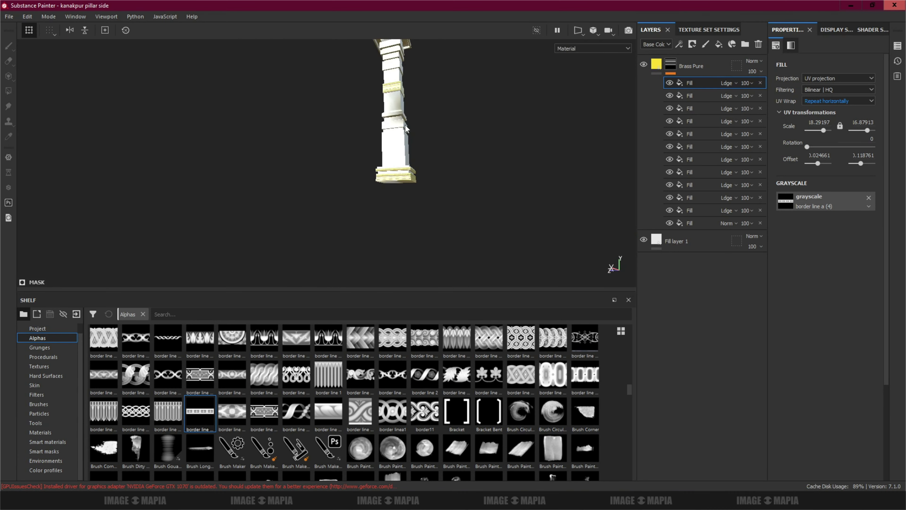
scroll(351, 150, "up", 3)
scroll(352, 150, "up", 3)
mouse_move(352, 150)
left_mouse_down("alt")
mouse_move(414, 192)
mouse_move(388, 180)
left_mouse_up("alt")
scroll(415, 193, "down", 3)
scroll(480, 161, "up", 5)
scroll(415, 187, "down", 1)
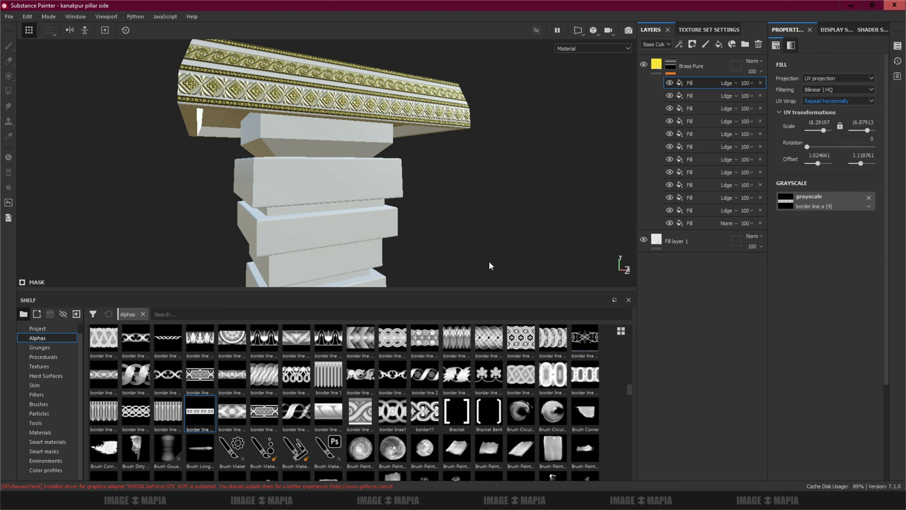
Step: Bake the pillar's mesh maps from Texture Set Settings and dismiss the bake report
left_click(598, 44)
left_click(696, 30)
left_click(730, 323)
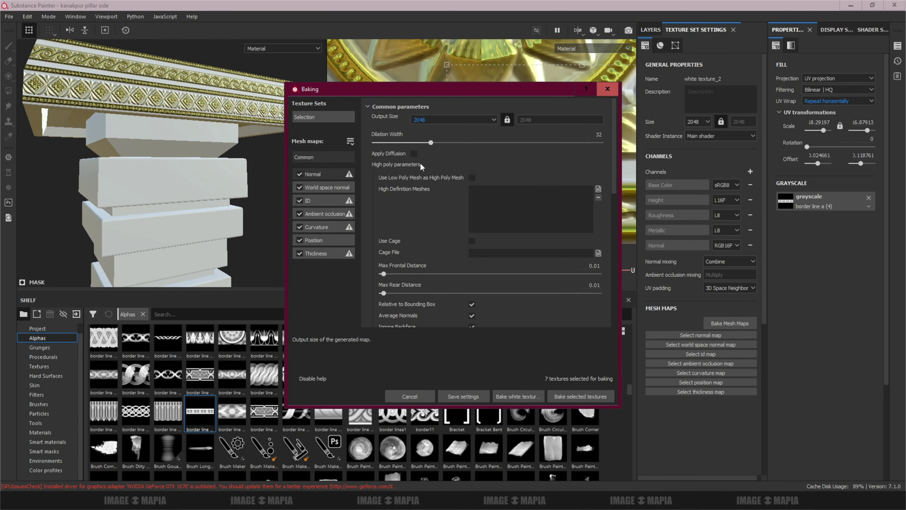
left_click(587, 397)
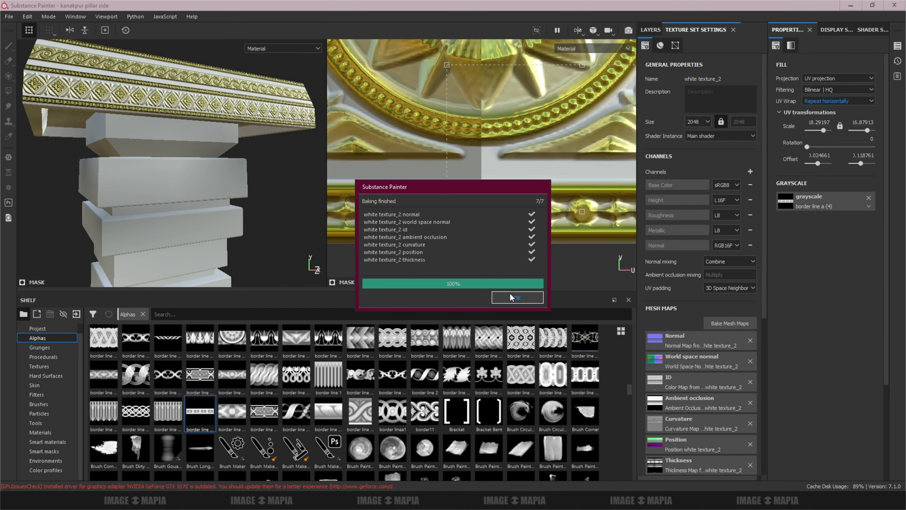
left_click(512, 298)
Step: Export the pillar textures as 2048x2048 JPG files
left_click(9, 17)
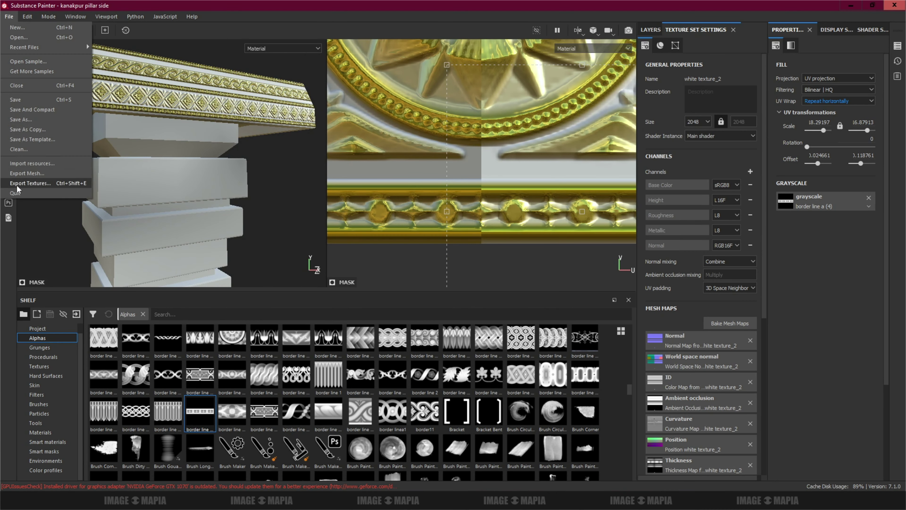
left_click(25, 174)
left_click(679, 416)
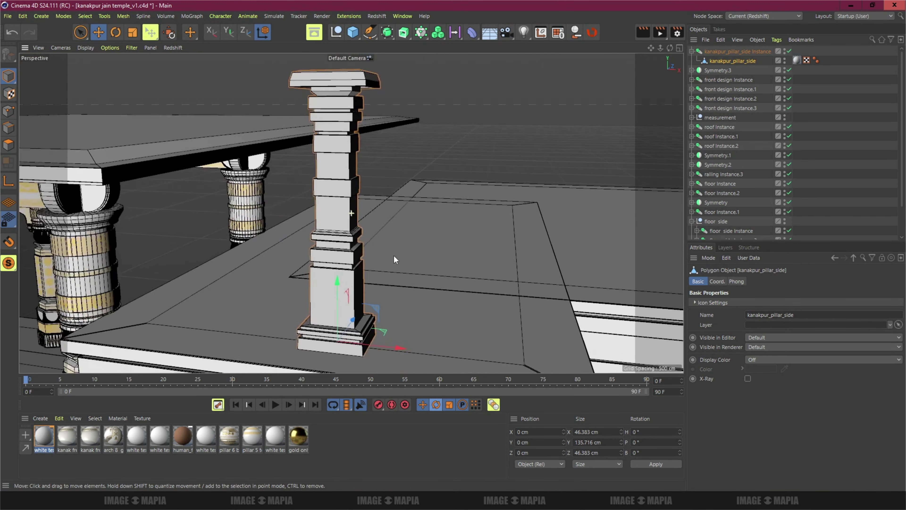
Step: Create a Redshift RS Material and rename it 'kanak pillar side'
middle_click_drag(394, 260, 389, 254, "alt")
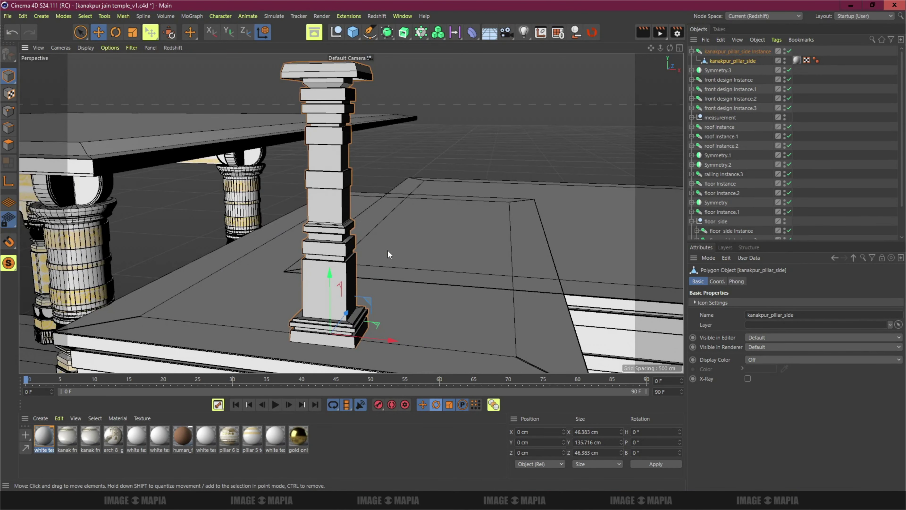
left_click(376, 16)
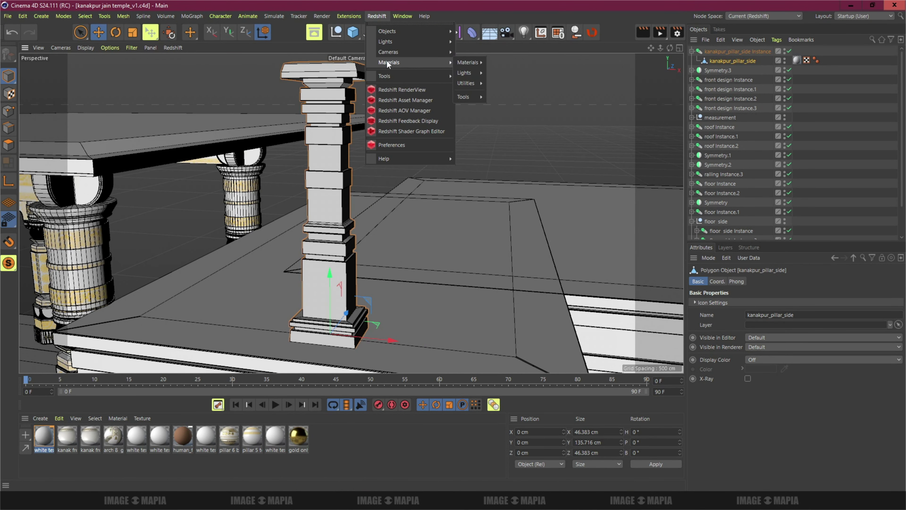
left_click(506, 62)
left_click(699, 281)
left_click(731, 364)
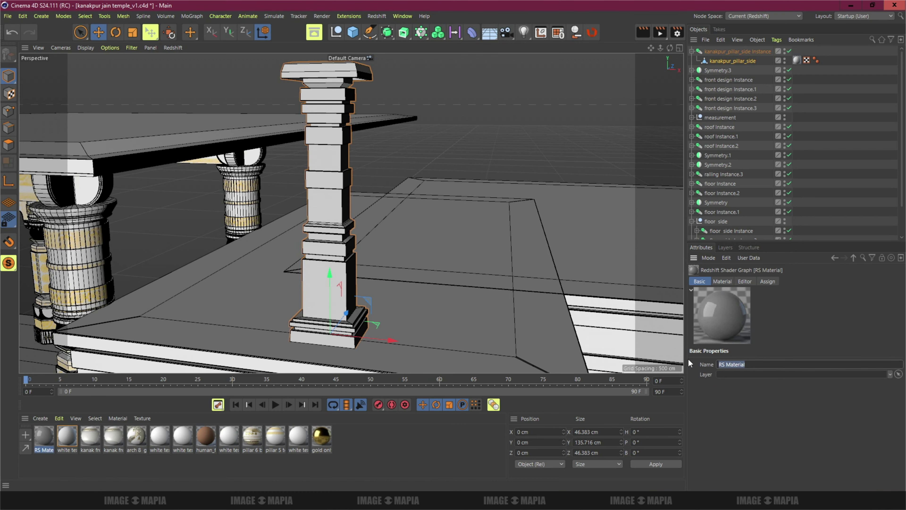
type("kanak pillar side")
key("Return")
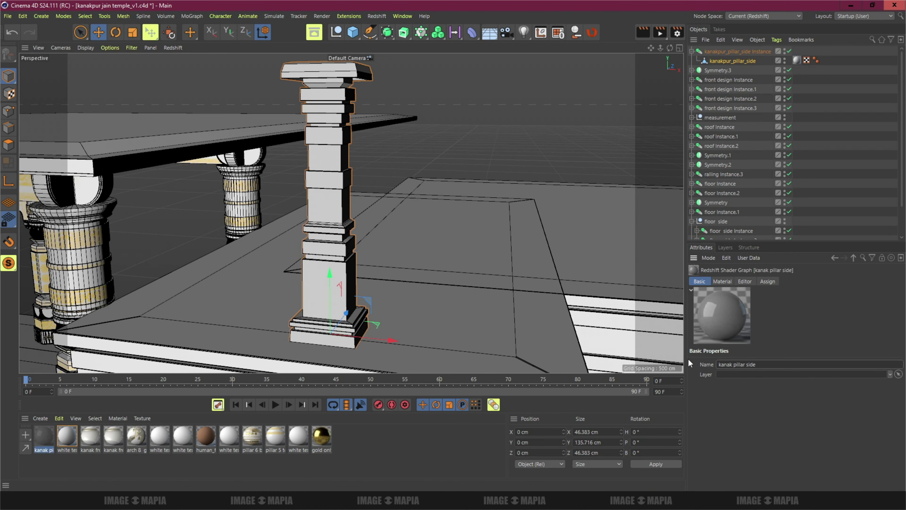
Step: Open the material's shader graph and bring in all exported texture files
double_click(43, 436)
left_click(371, 36)
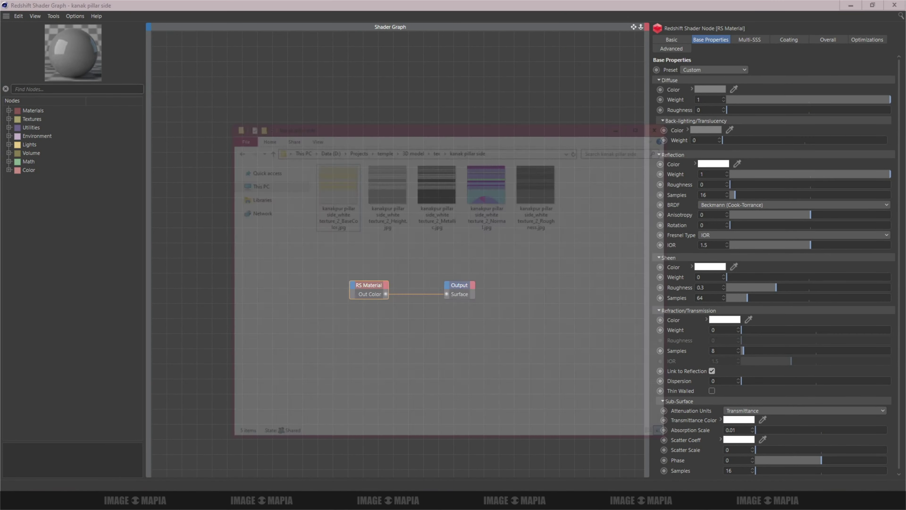
left_click(473, 70)
left_click(579, 189)
key("ctrl+a")
left_click_drag(571, 48, 616, 248)
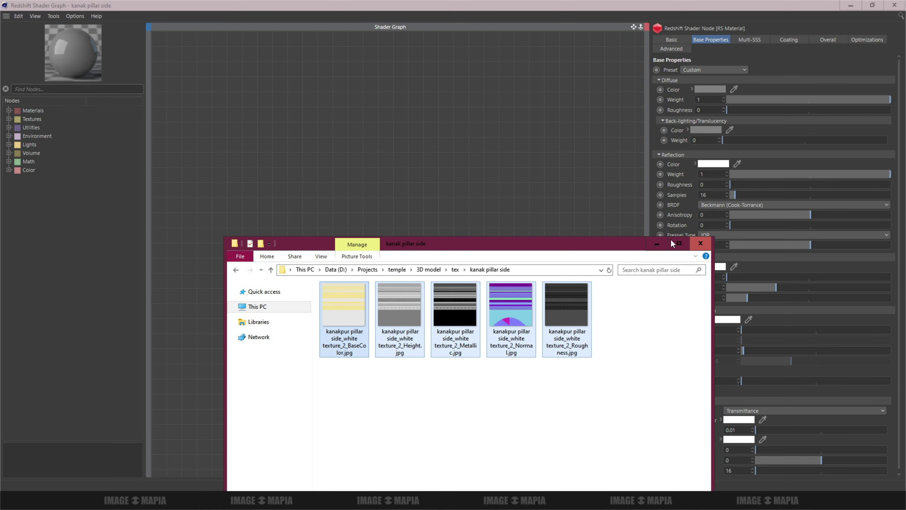
left_click_drag(567, 307, 343, 205)
type("no")
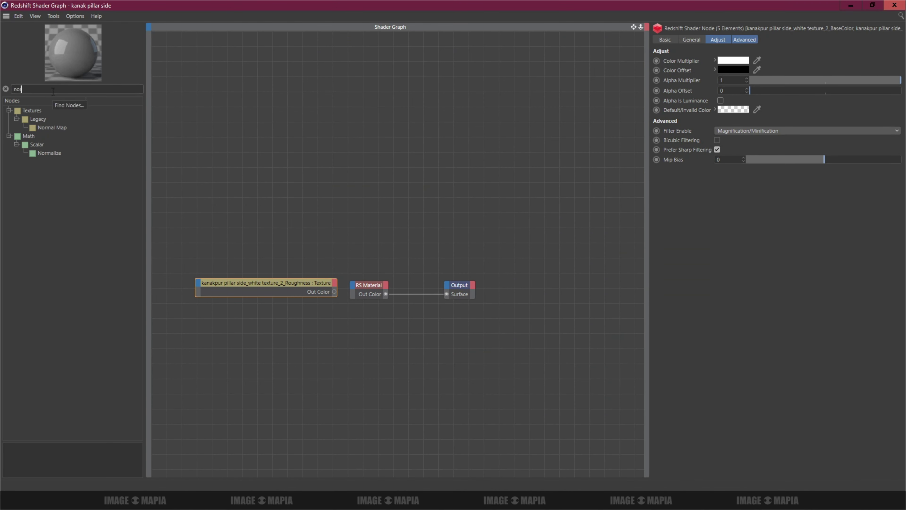
Step: Add normal map and displacement nodes, loading the Normal texture into the material's Bump Input
type("r")
left_click_drag(51, 127, 289, 209)
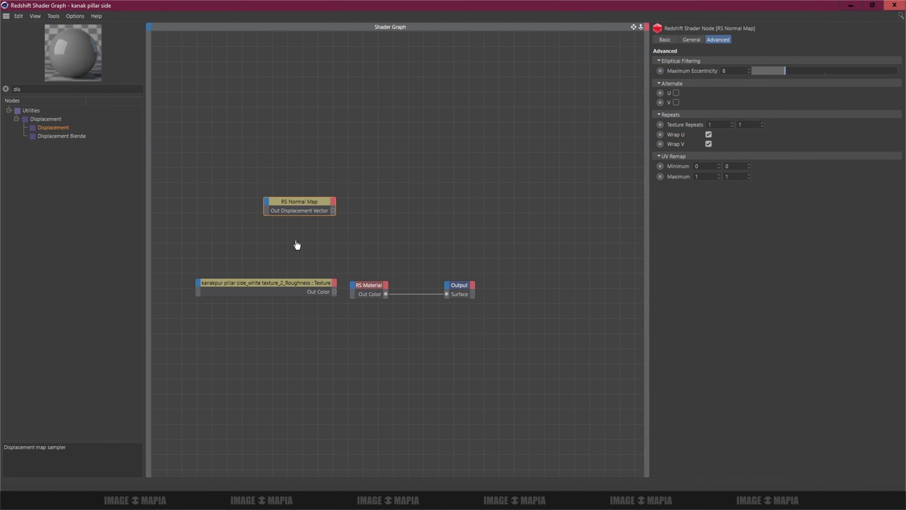
left_click_drag(296, 245, 297, 243)
left_click(691, 39)
left_click(890, 117)
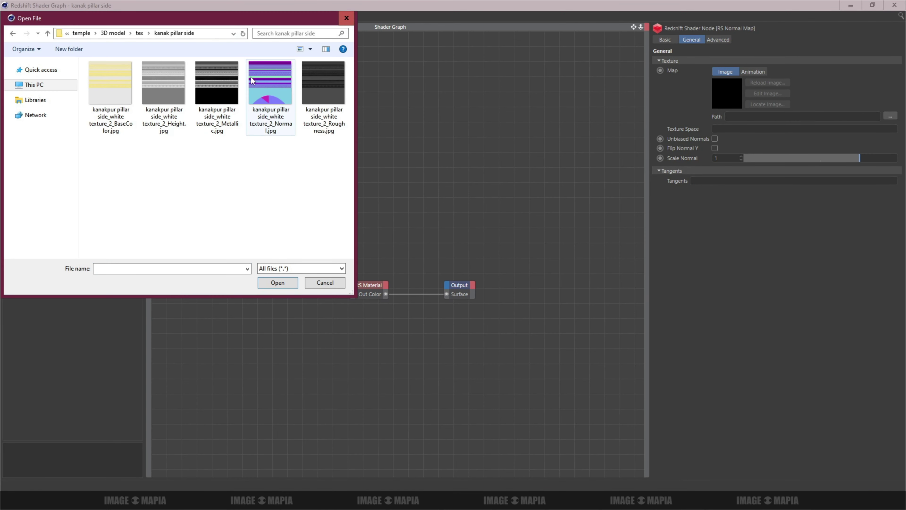
double_click(251, 80)
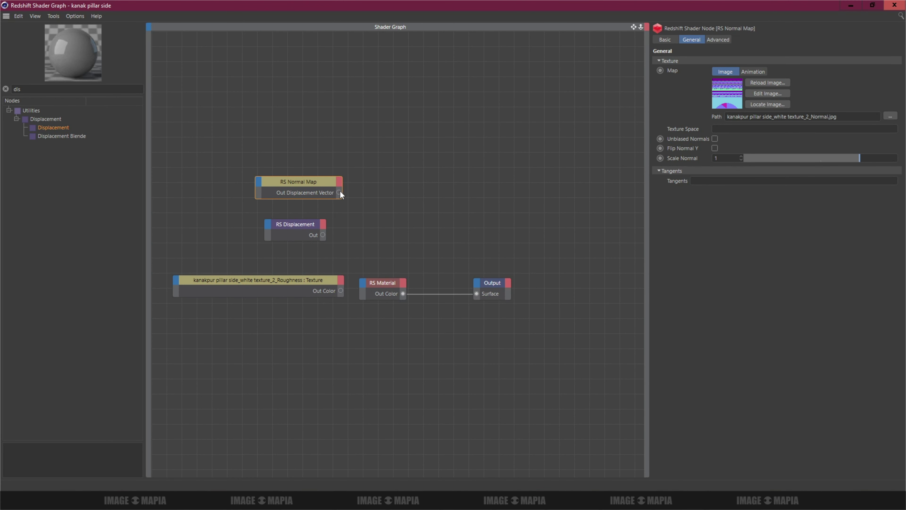
left_click_drag(339, 192, 363, 282)
left_click(520, 407)
Step: Wire Roughness to Refl Roughness, Metallic to Refl Metalness, and Height into the displacement node
left_click_drag(300, 277, 272, 321)
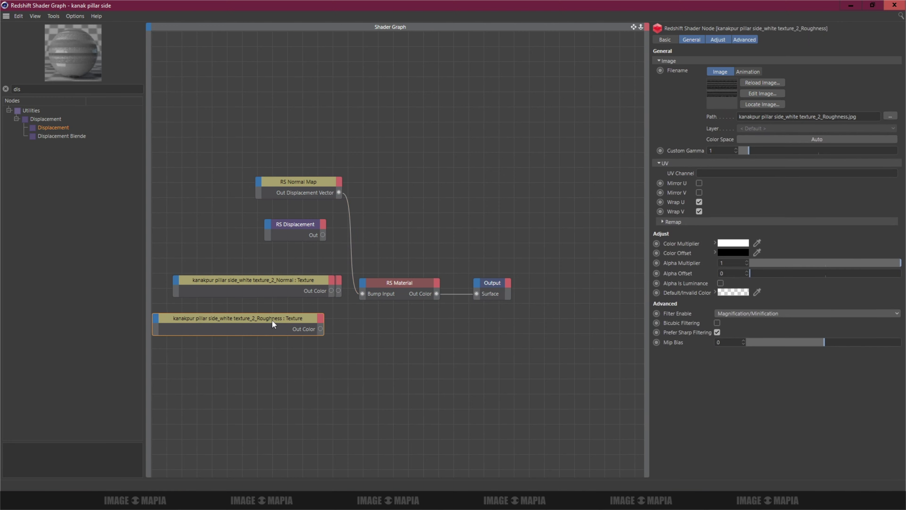
left_click_drag(363, 288, 362, 286)
left_click(515, 330)
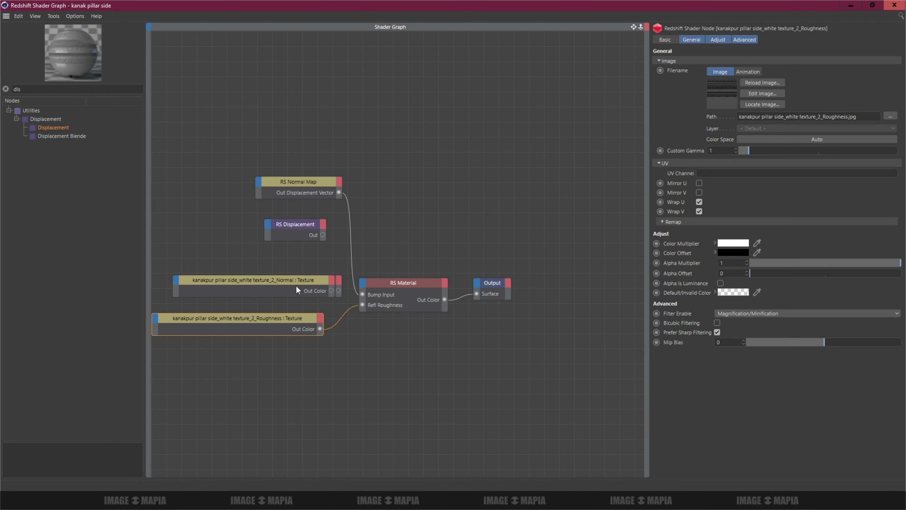
left_click_drag(364, 286, 364, 286)
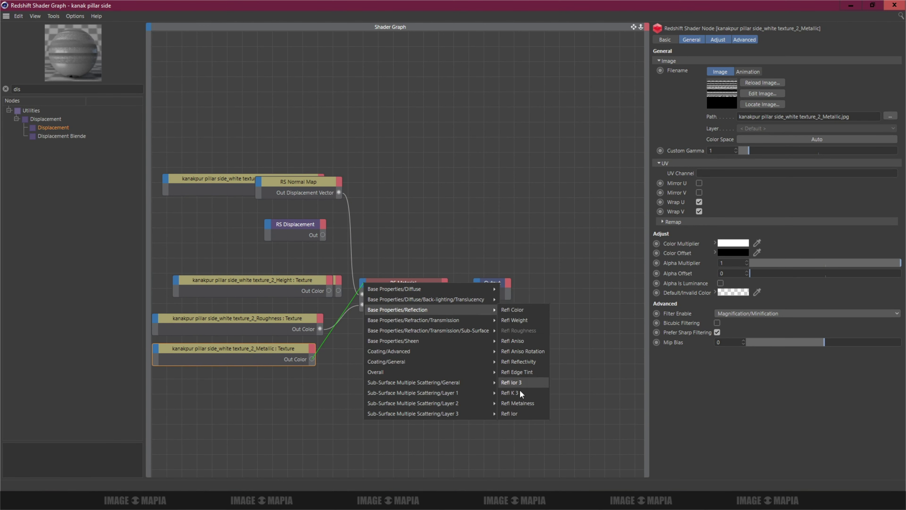
left_click(521, 387)
left_click_drag(295, 224, 419, 226)
left_click_drag(290, 280, 304, 223)
left_click_drag(334, 231, 398, 226)
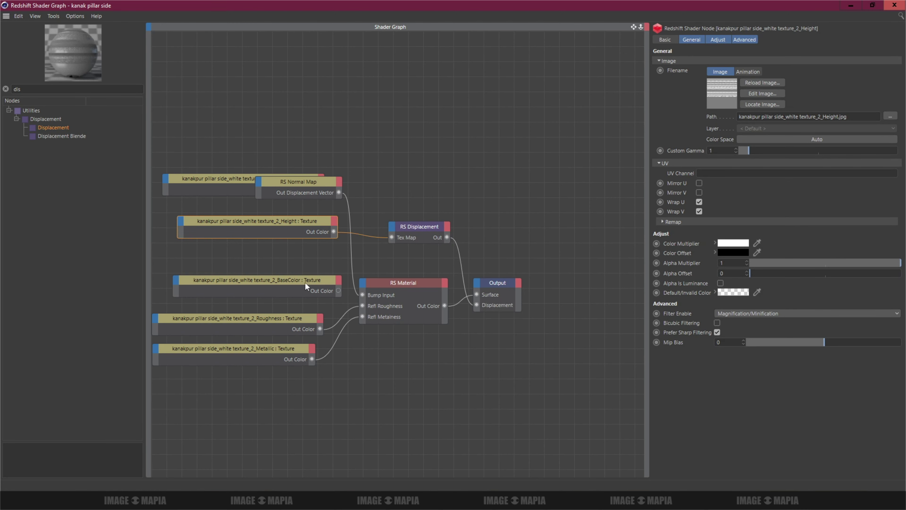
Step: Connect BaseColor to Diffuse Color, set Fresnel type to Metalness, and close the graph
left_click_drag(321, 285, 367, 286)
left_click(519, 293)
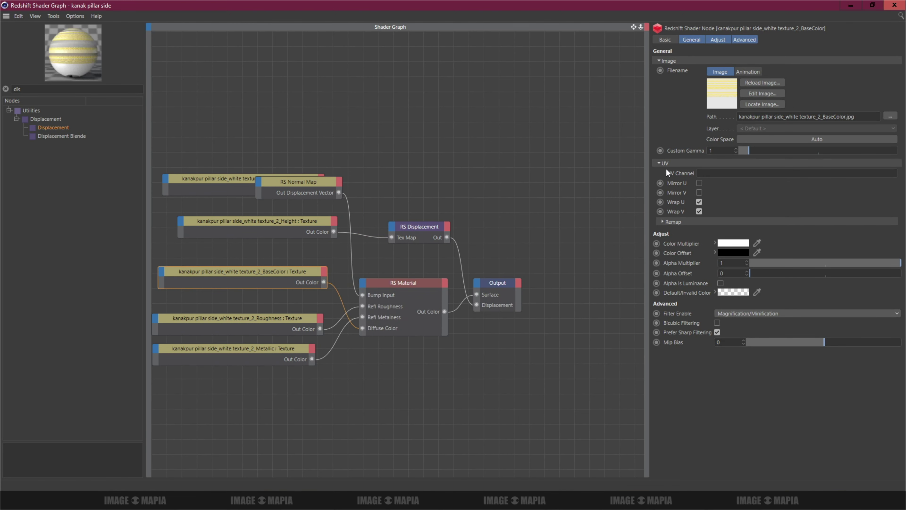
left_click(403, 282)
left_click(715, 266)
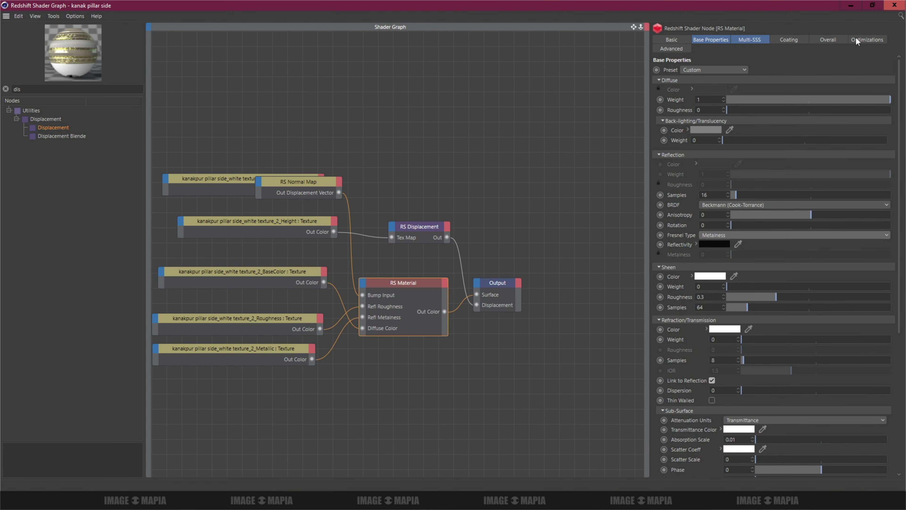
left_click(894, 5)
Step: Apply the kanak pillar side material to the pillar, render in Redshift RenderView, then minimize it
left_click_drag(43, 439, 300, 286)
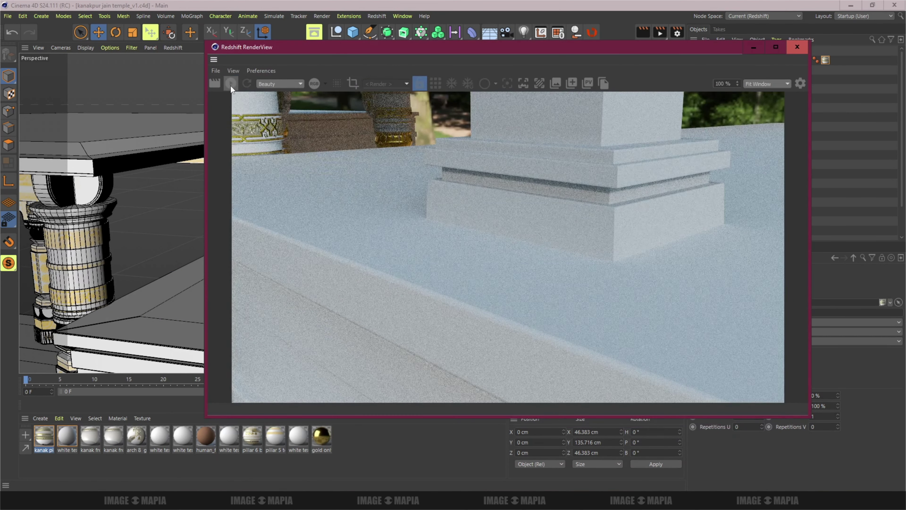
left_click(230, 85)
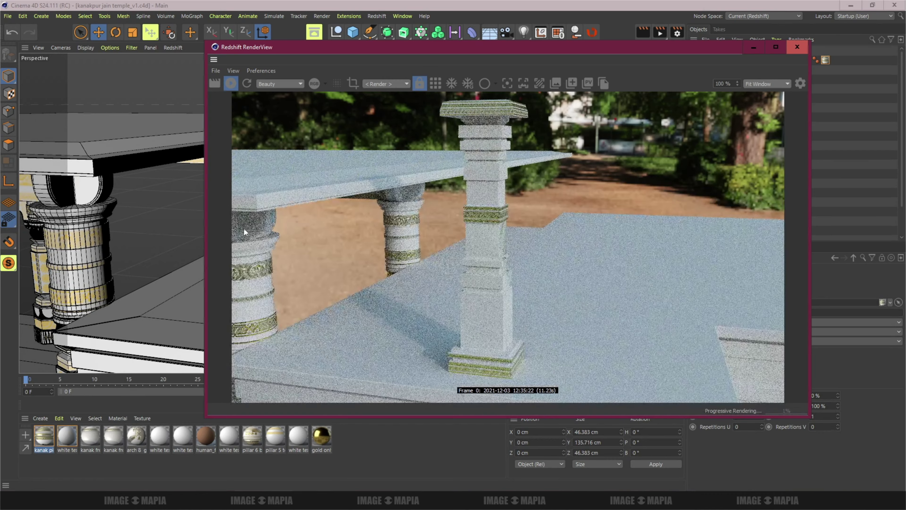
left_click(749, 49)
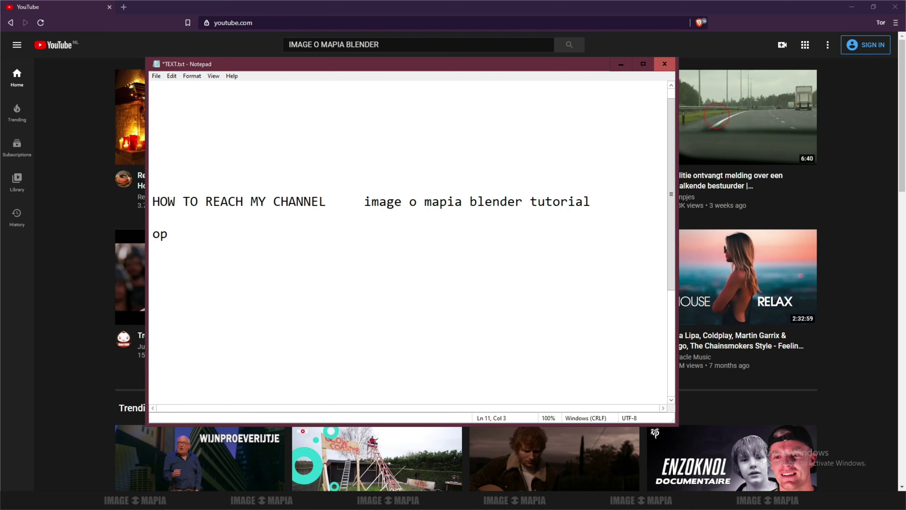
Step: On line 11, write 'OPNE YOUTUBE.COM> TYPE' followed by the pasted 'image o mapia blender tutorial'
key("BackSpace")
type("OPN")
type("E YOUTU")
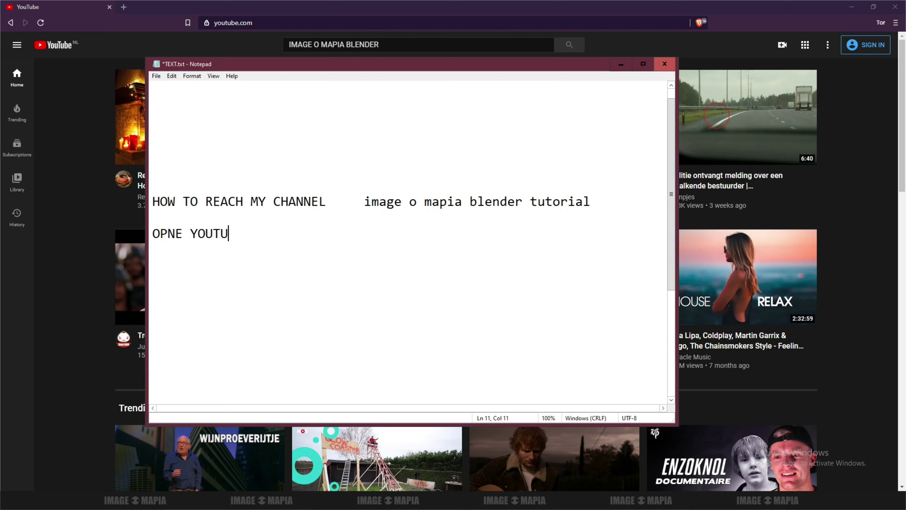
type("BE.")
type("COM> ")
type("TY")
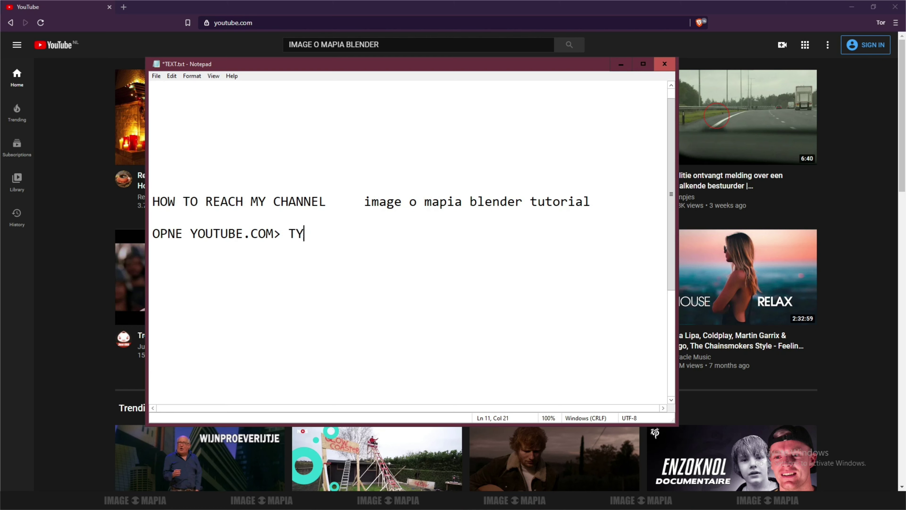
type("PE")
left_click_drag(364, 202, 592, 198)
key("ctrl+c")
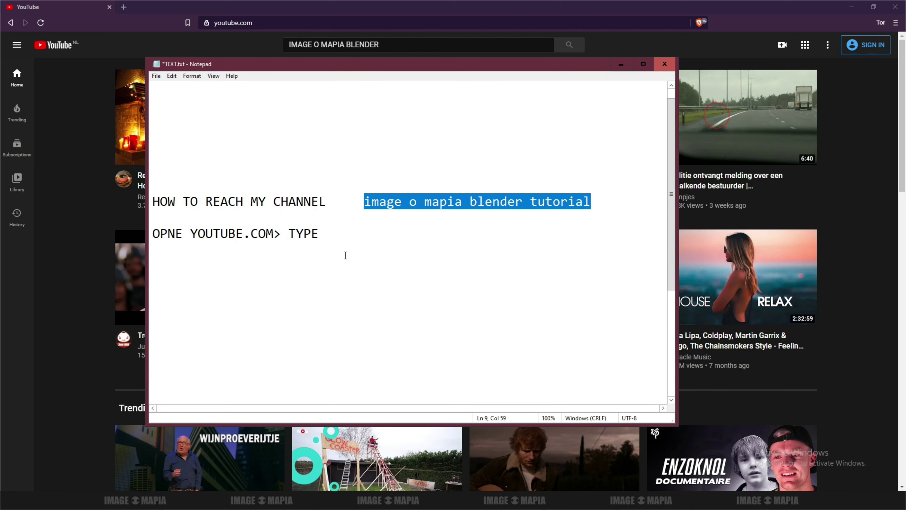
left_click(333, 233)
key("ctrl+v")
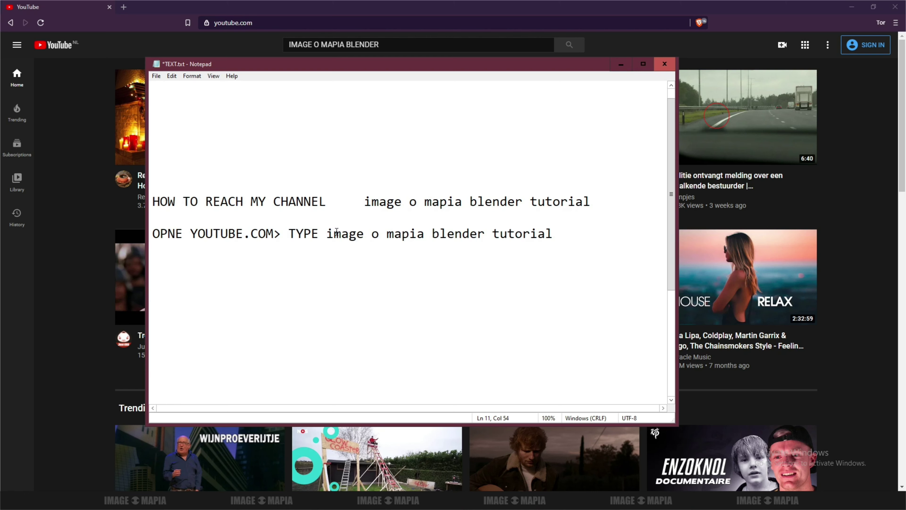
Step: Finish the line with 'ON SEARCH BAR> HIT ENTER'
type(" ON S")
type("EARCH")
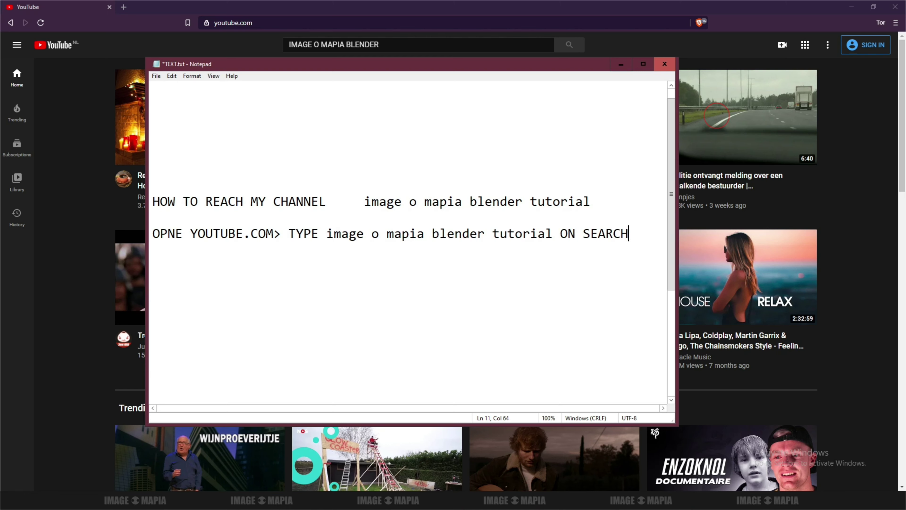
key("Return")
type("BAR")
left_click_drag(364, 201, 523, 203)
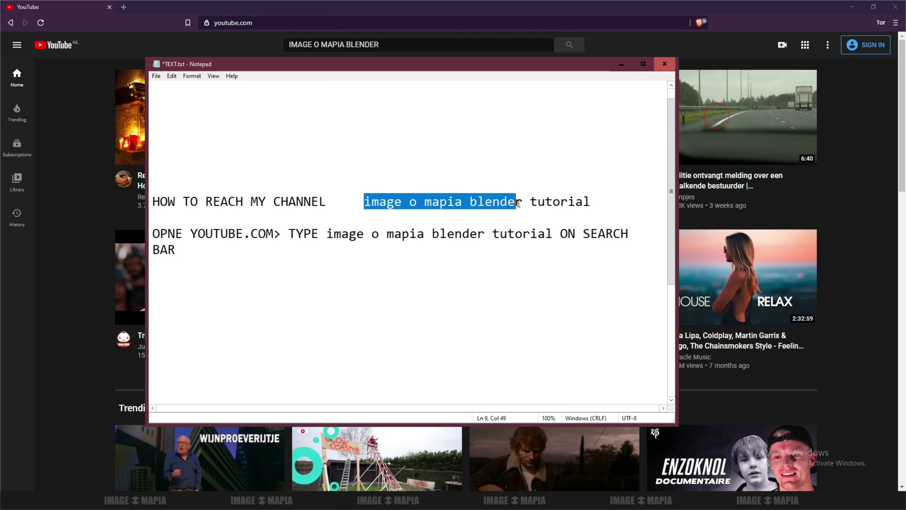
left_click(187, 251)
type(">")
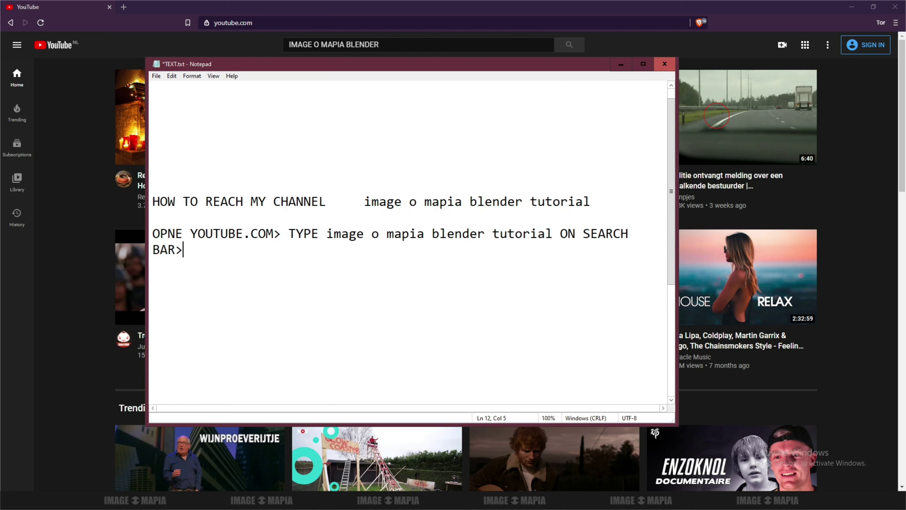
type(" HIT ENT")
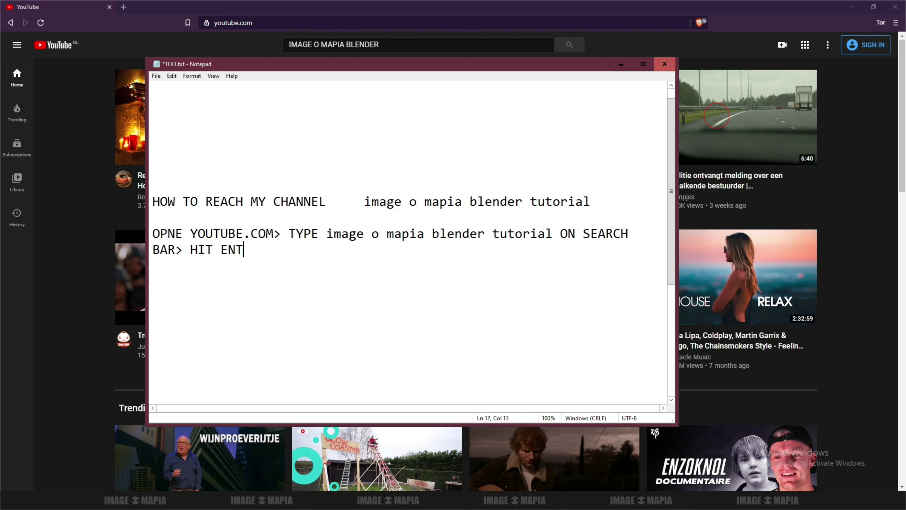
type("ER")
Step: Minimize Notepad and run the YouTube search for IMAGE O MAPIA BLENDER
left_click(621, 64)
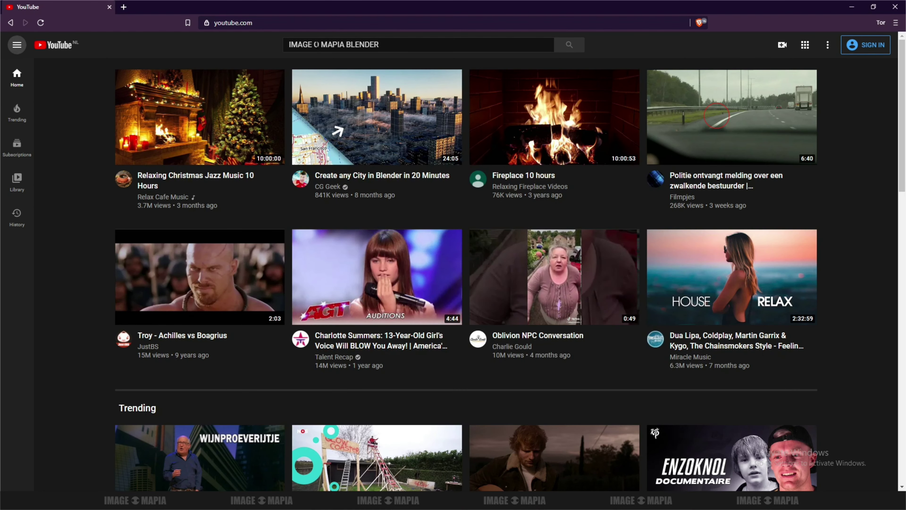
left_click(384, 45)
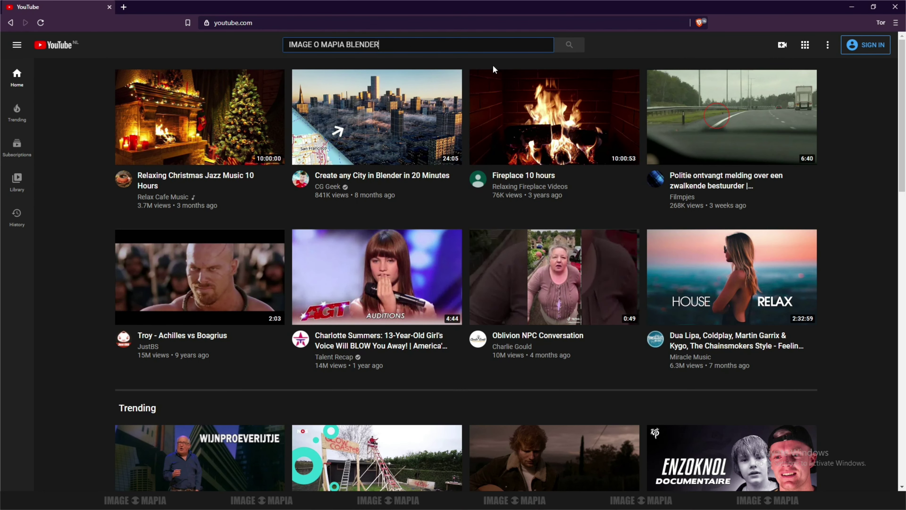
left_click(569, 45)
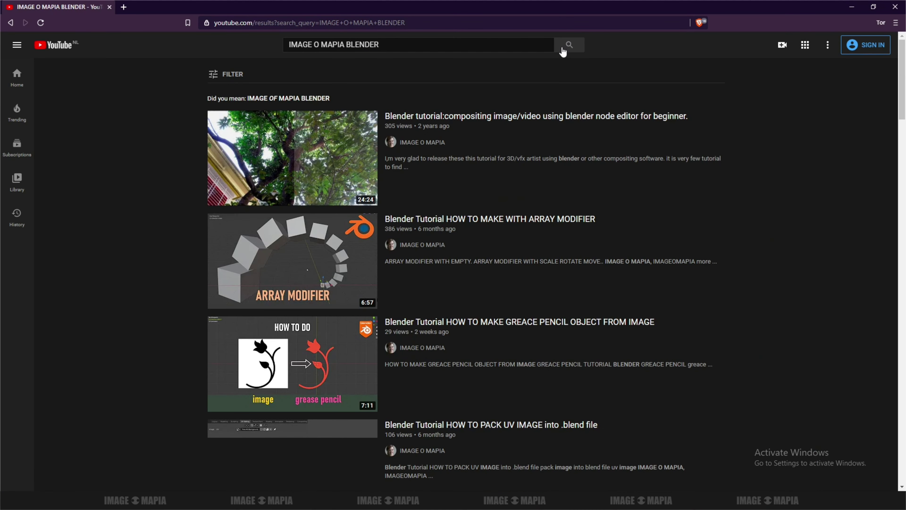
Step: Browse the search results, open the IMAGE O MAPIA channel, and scroll to Popular uploads
scroll(421, 260, "down", 3)
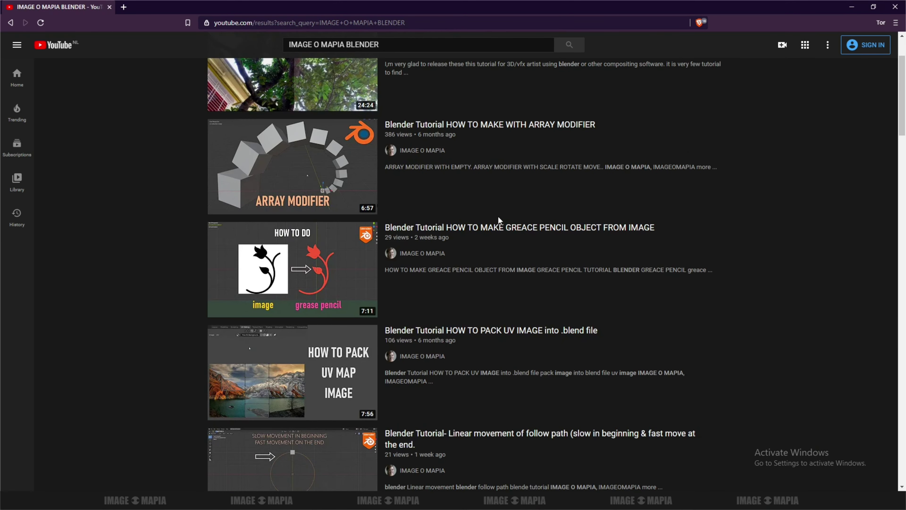
scroll(498, 216, "up", 2)
scroll(487, 213, "up", 1)
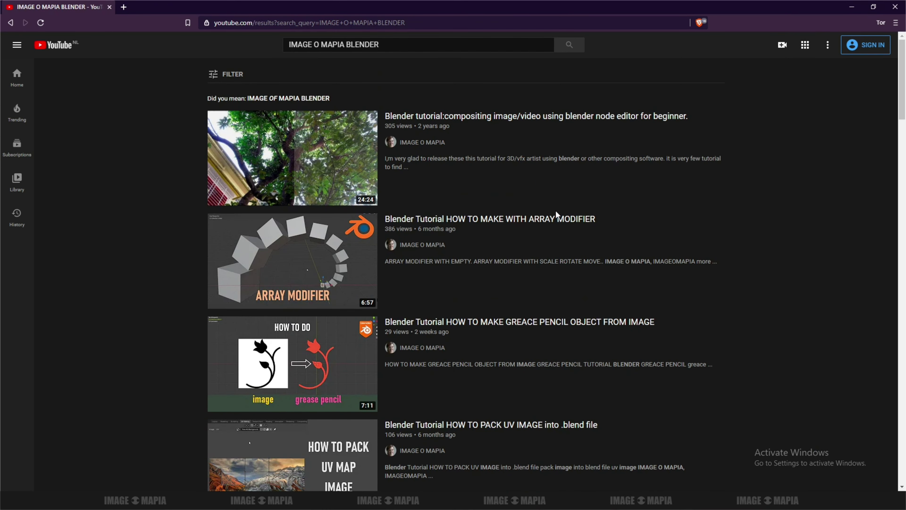
scroll(555, 212, "down", 1)
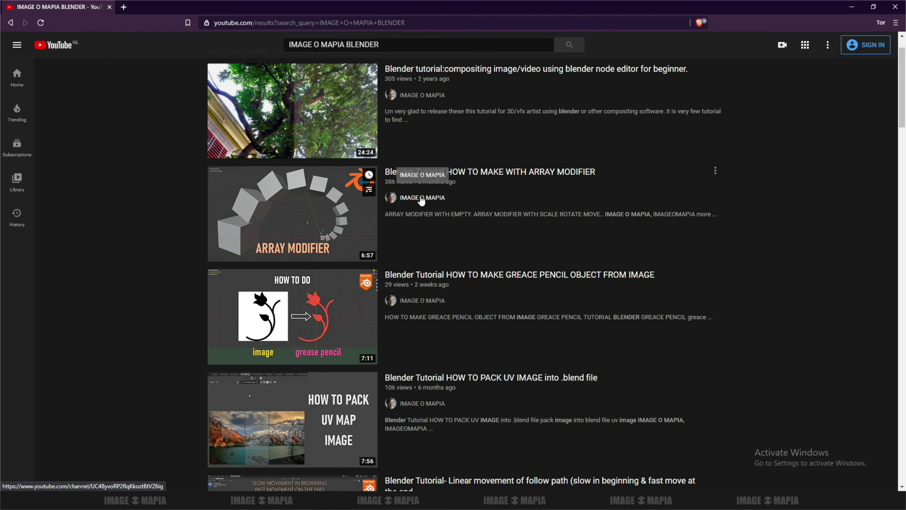
scroll(414, 199, "up", 1)
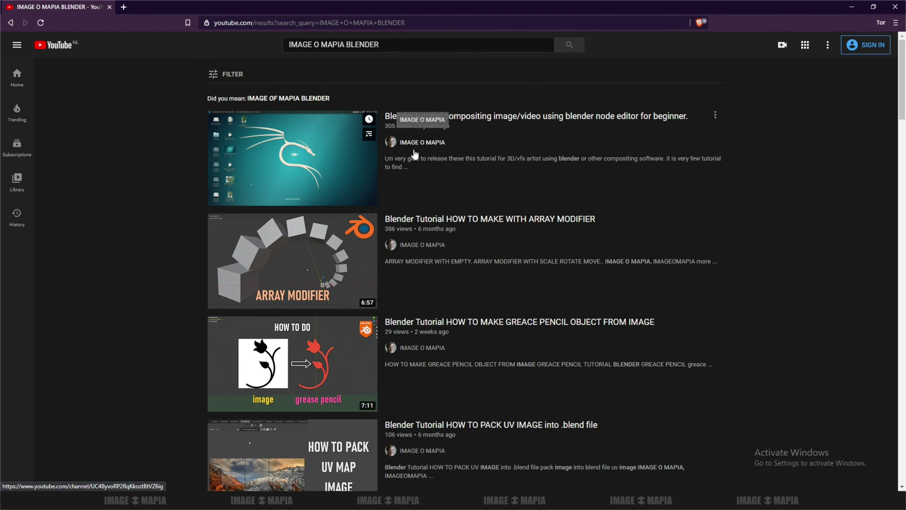
scroll(417, 150, "down", 3)
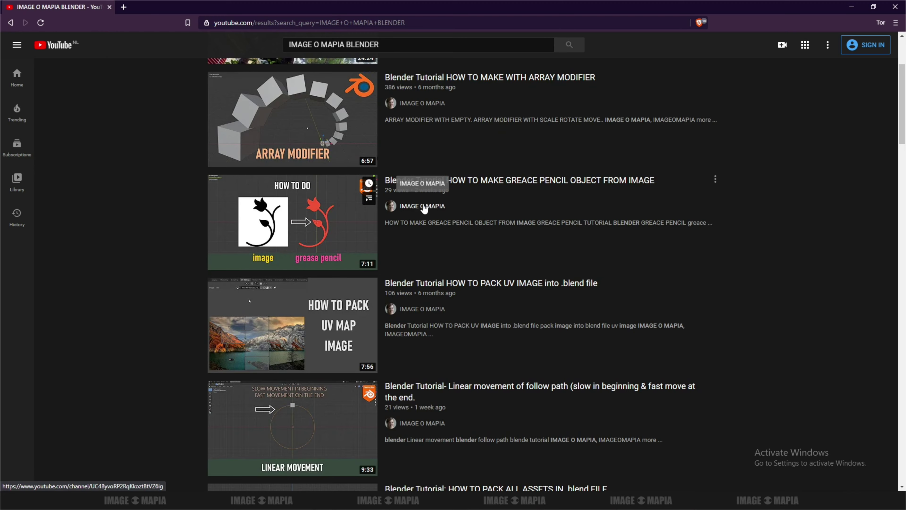
scroll(421, 212, "down", 2)
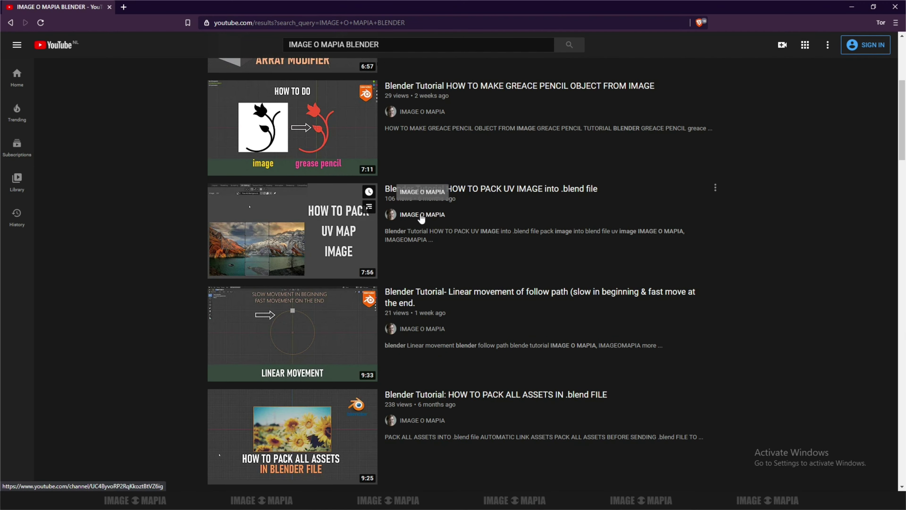
scroll(417, 225, "down", 2)
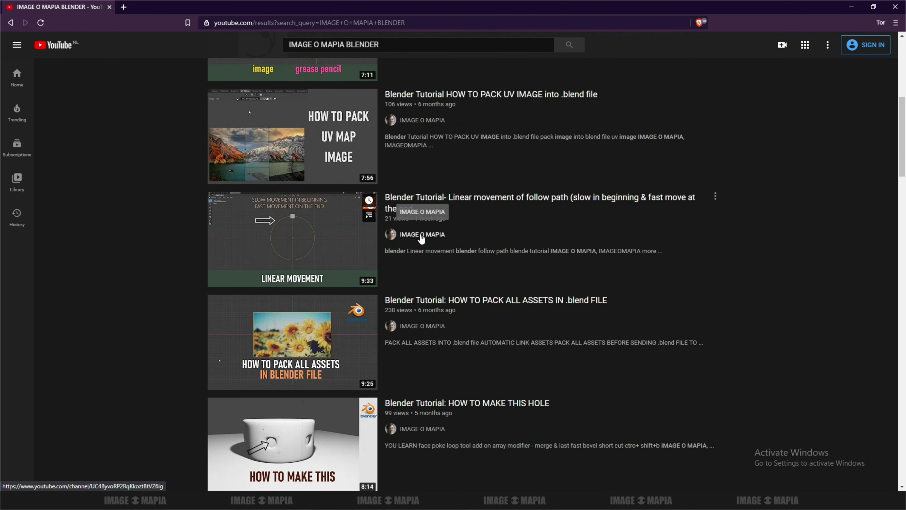
scroll(421, 238, "down", 3)
scroll(421, 200, "down", 1)
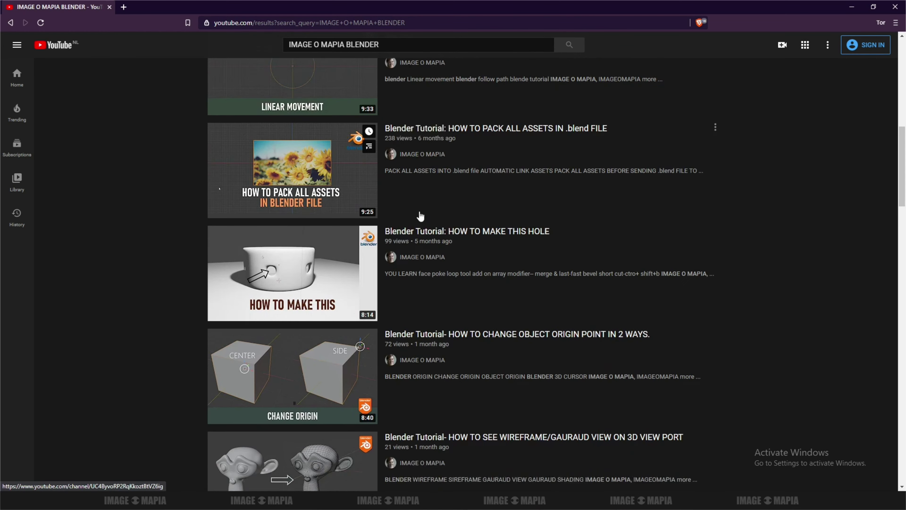
scroll(420, 216, "down", 2)
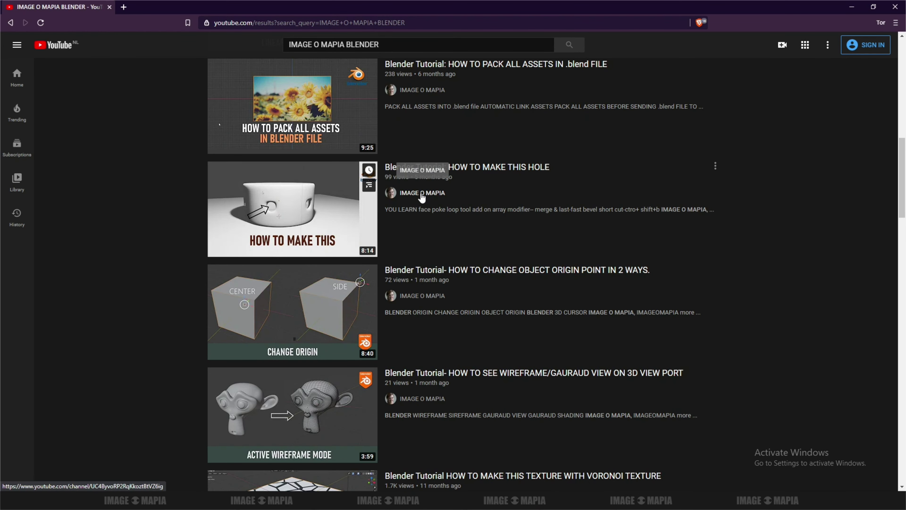
scroll(421, 197, "down", 3)
scroll(421, 198, "down", 2)
scroll(421, 197, "down", 2)
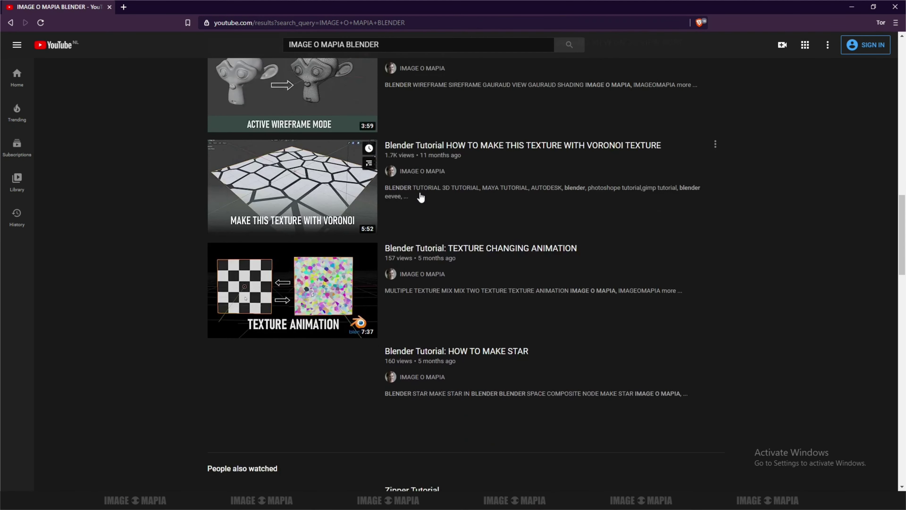
scroll(421, 197, "down", 3)
scroll(421, 197, "down", 2)
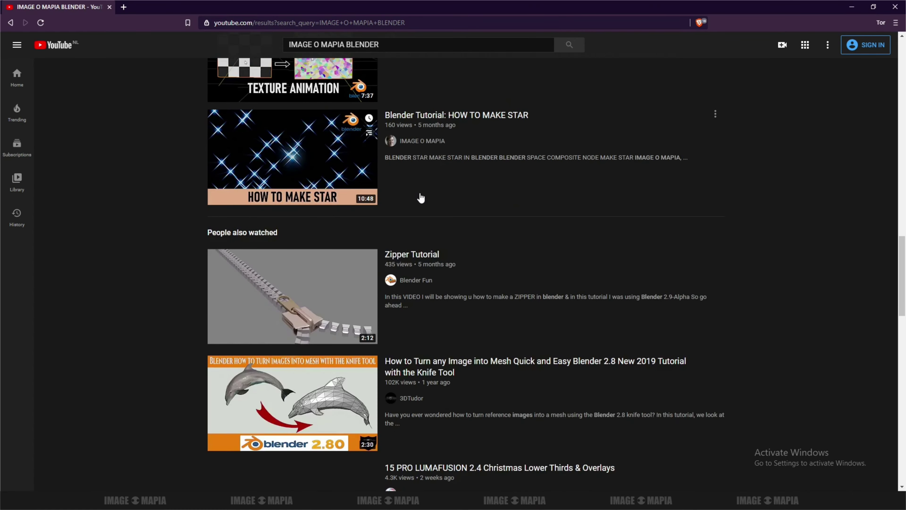
scroll(421, 197, "up", 3)
scroll(420, 198, "up", 6)
scroll(420, 199, "up", 6)
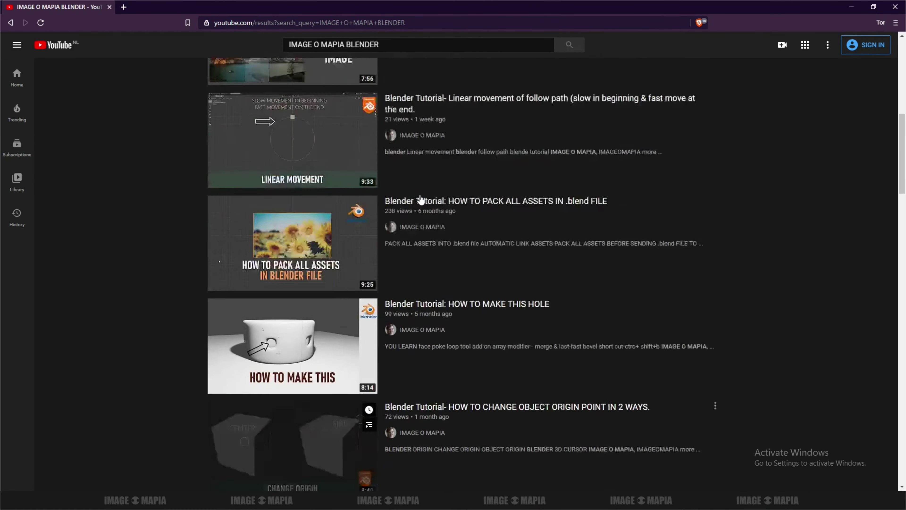
scroll(421, 198, "up", 5)
scroll(420, 197, "up", 3)
scroll(421, 198, "up", 1)
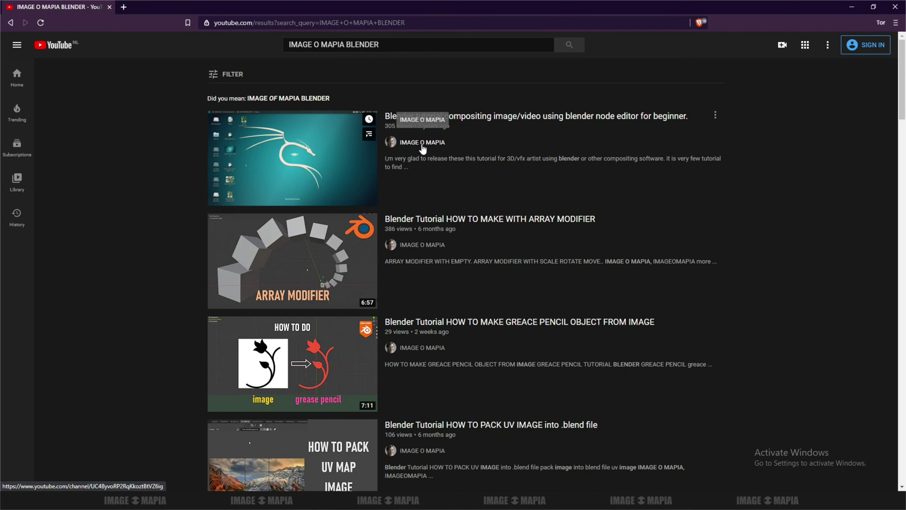
left_click(422, 146)
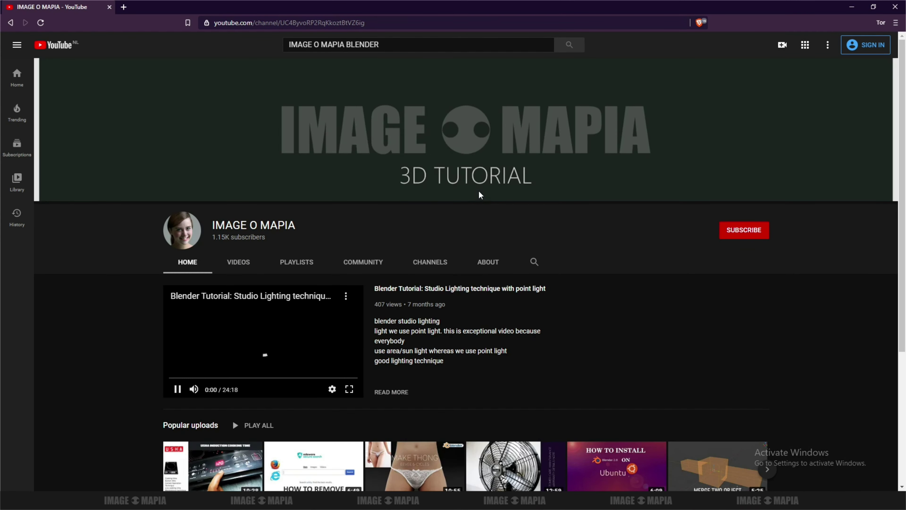
scroll(393, 211, "down", 2)
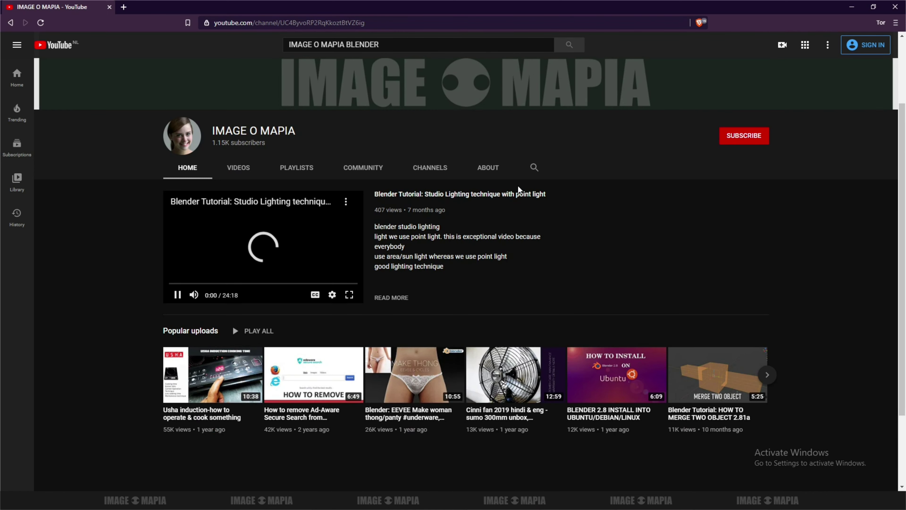
Step: Append '> GO TO BLENDER TUTORIAL SECTION>' after HIT ENTER in Notepad, then minimize it
key("alt+Tab")
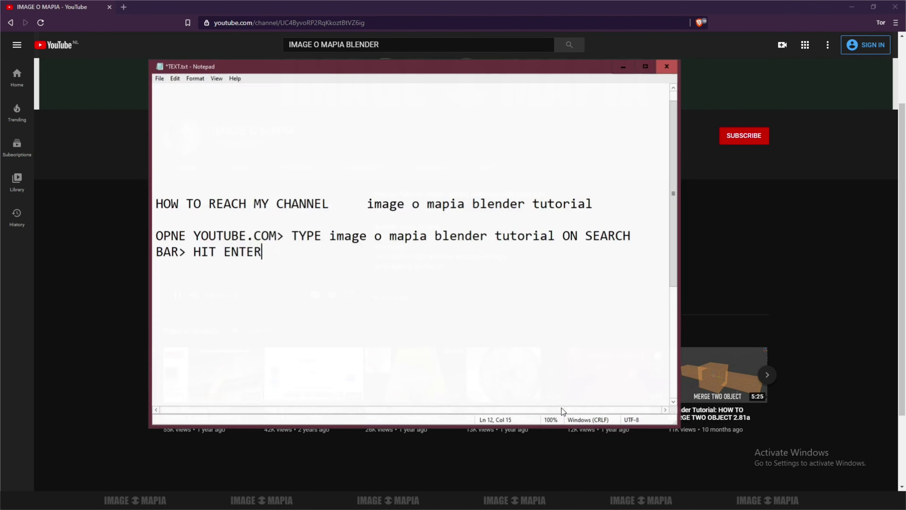
type(">")
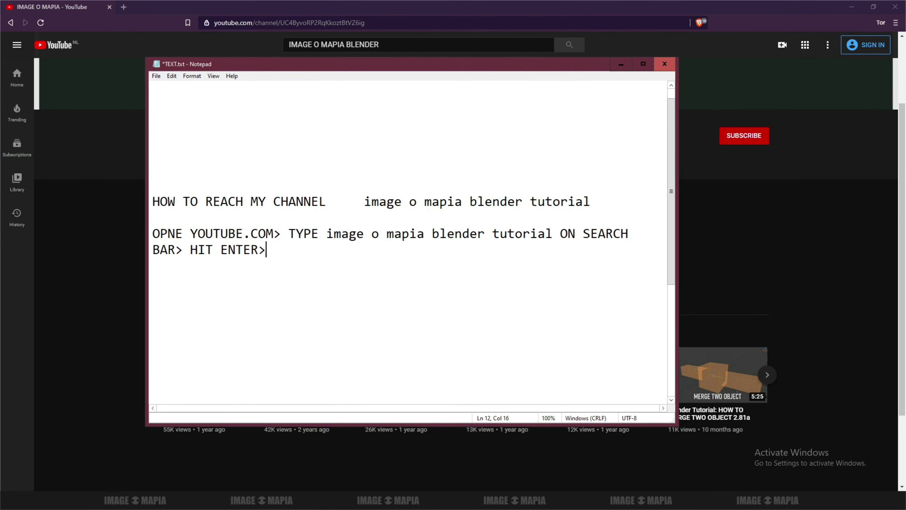
type(" GO TO ")
type("BLENDER T")
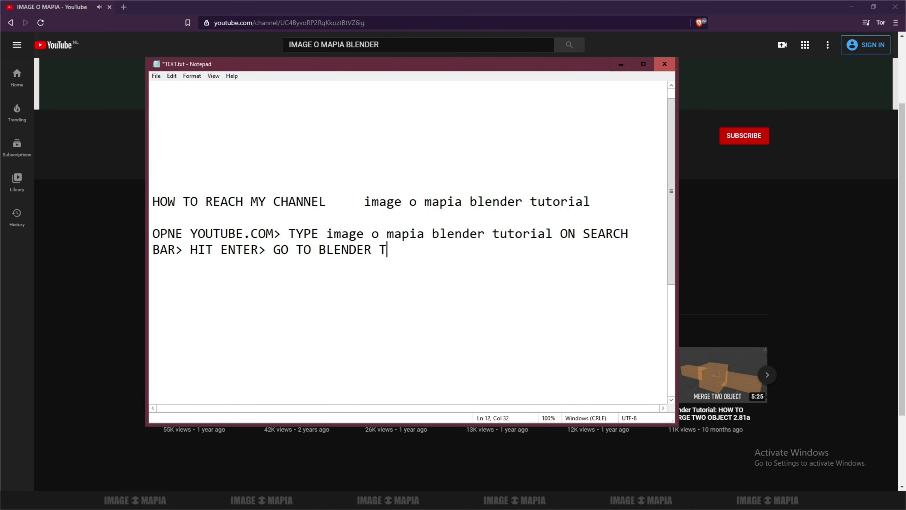
type(";UTO")
key("BackSpace")
key("BackSpace")
key("BackSpace")
key("BackSpace")
type("UTORIAL SE")
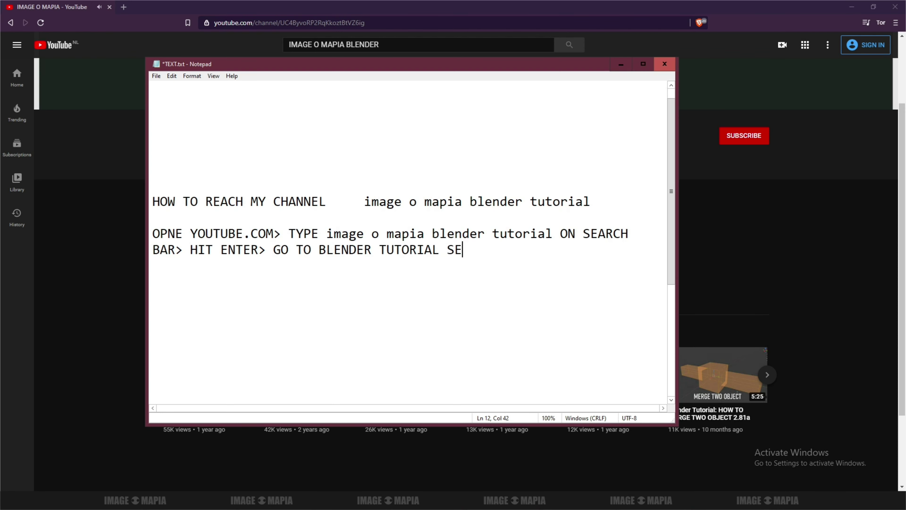
type("CTION>")
left_click(621, 66)
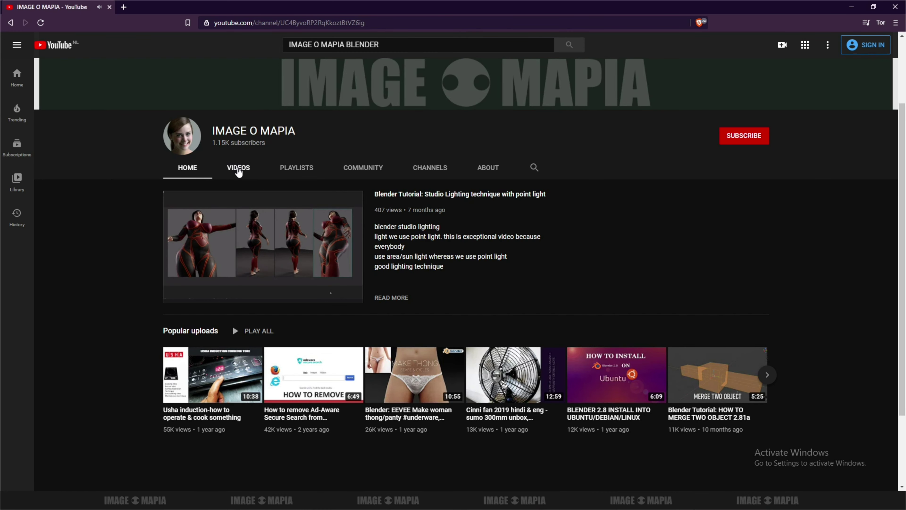
Step: Show the IMAGE O MAPIA Videos tab, scroll its uploads, and switch back to Notepad
left_click(238, 170)
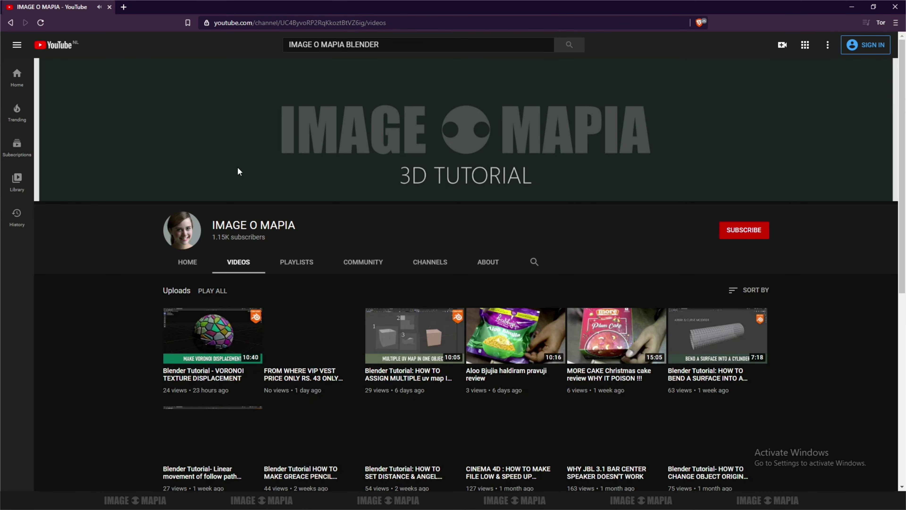
scroll(237, 202, "down", 2)
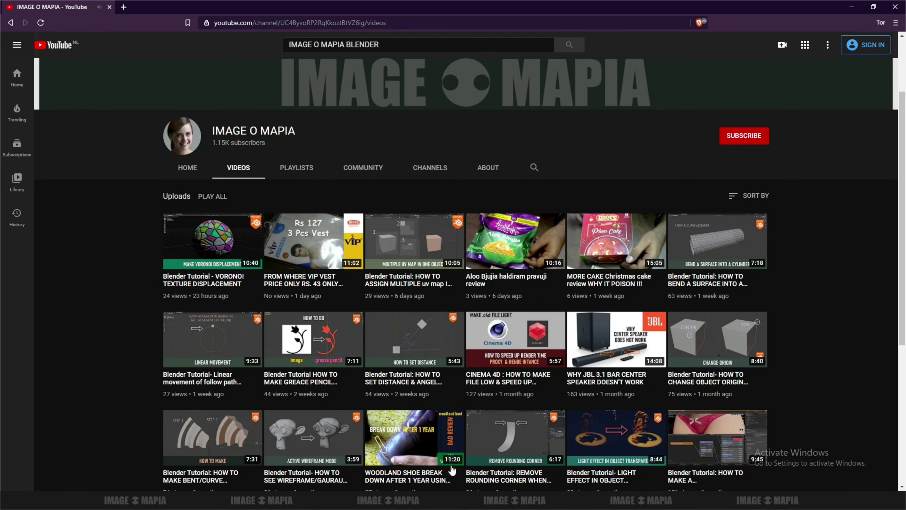
key("alt+Tab")
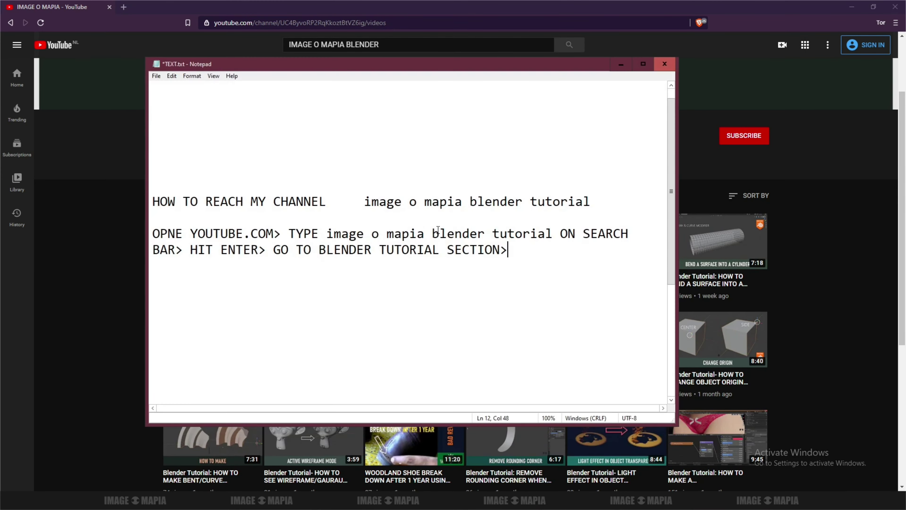
Step: Add 'GO TO PLAYLIST>' plus a new line to the notes, then minimize Notepad
type("GO TO ")
type("PLAYLI")
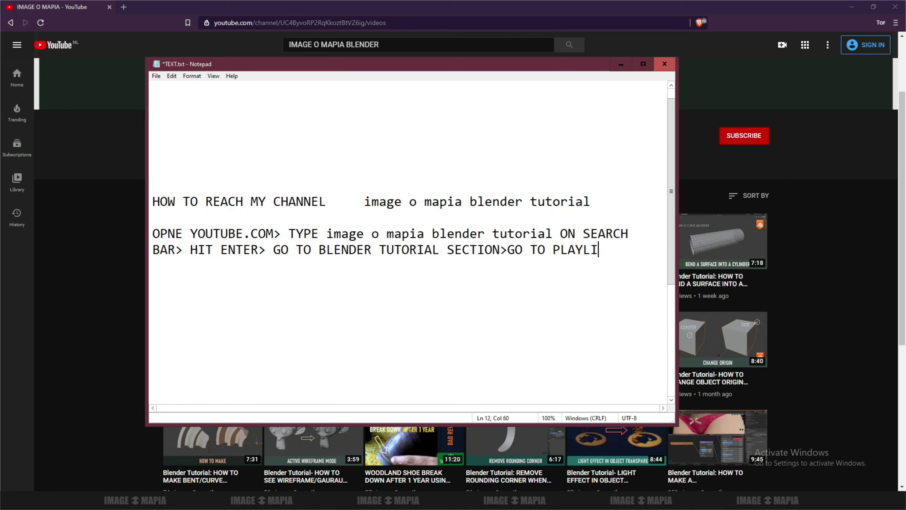
type("ST>")
key("Return")
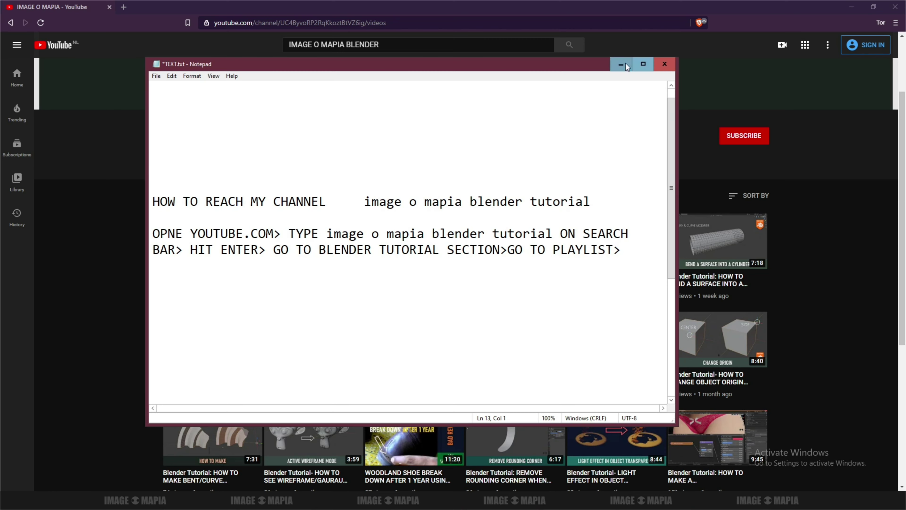
left_click(623, 64)
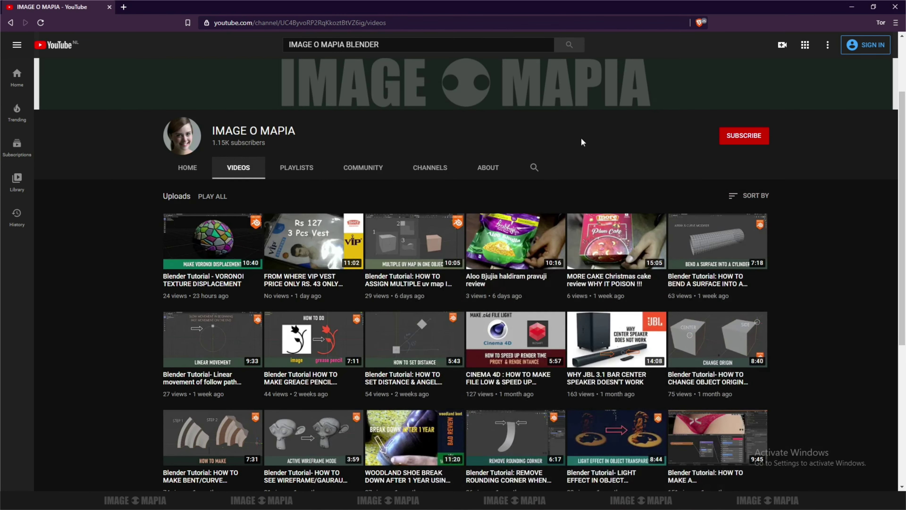
Step: Scroll the channel's Playlists tab down to BLENDER TUTORIAL, then switch back to Notepad
left_click(300, 173)
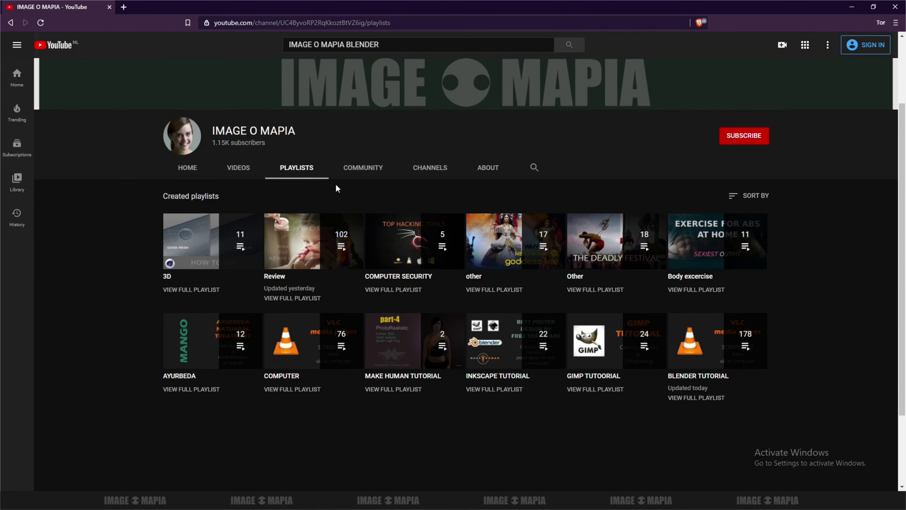
scroll(335, 186, "down", 4)
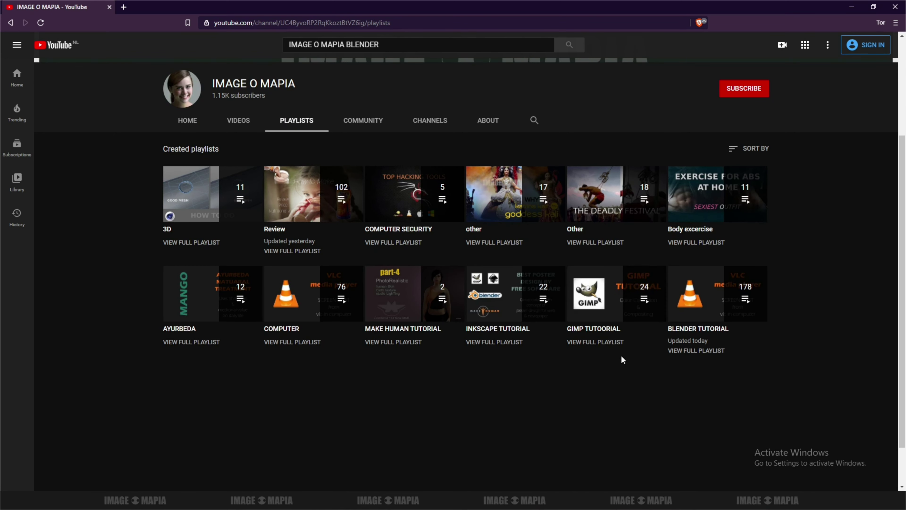
scroll(695, 336, "down", 1)
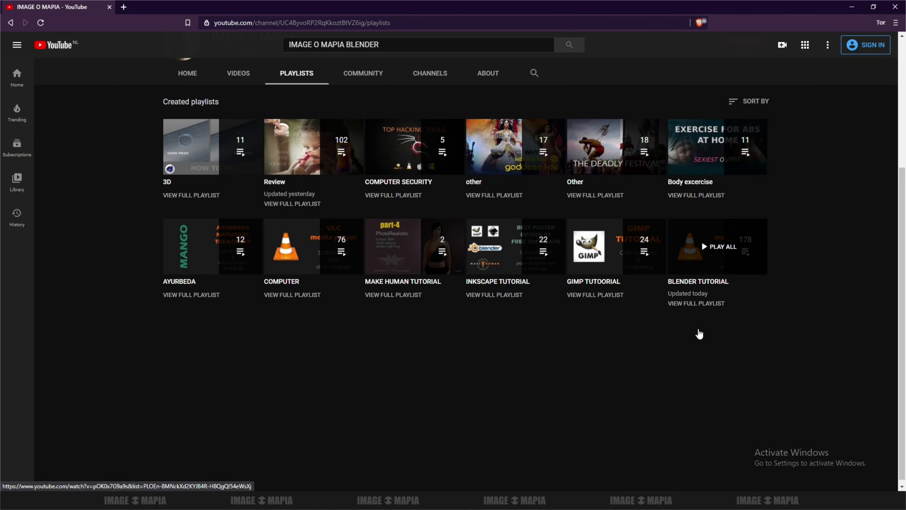
key("alt+Tab")
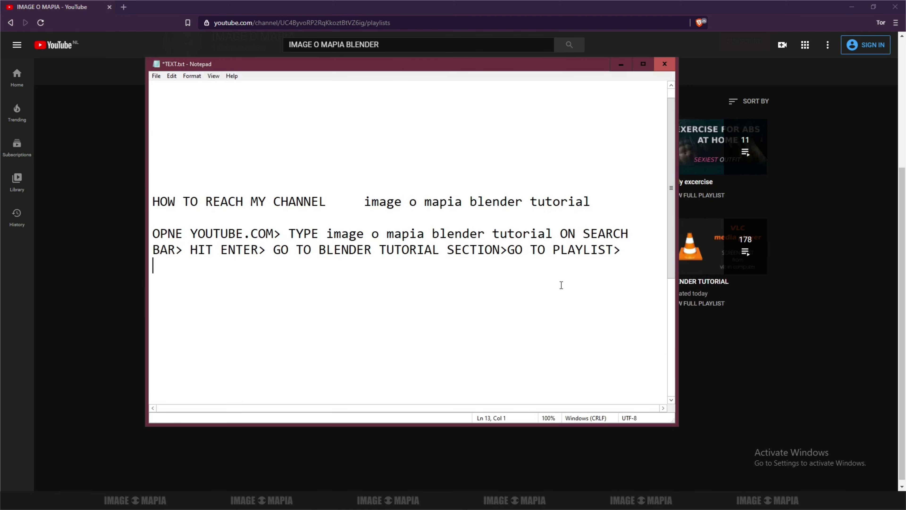
Step: Add the line 'CLICK ON BLENDER TUTORIAL/3D' to the notes, then minimize Notepad to reveal the playlists
type("CL")
type("ICK ON B")
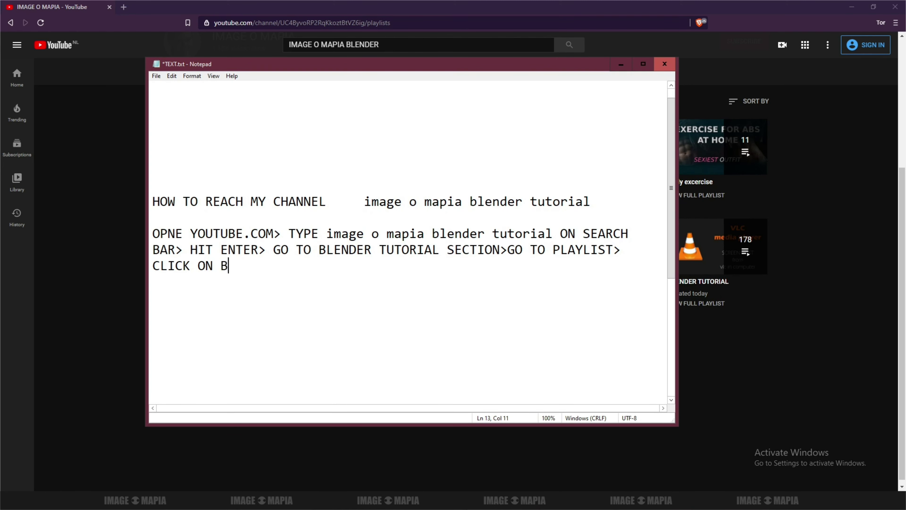
type("LENDER TUTO")
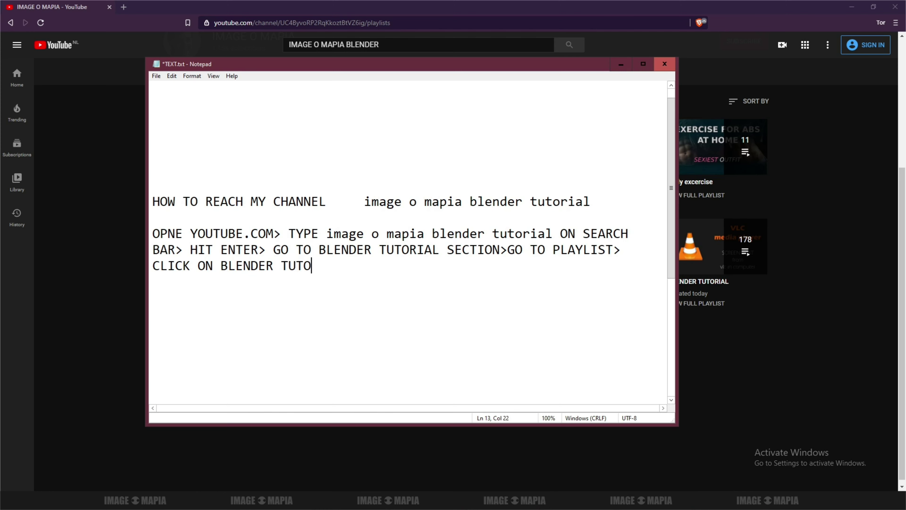
type("RIAL/3")
type("D")
mouse_move(502, 72)
left_mouse_down()
mouse_move(481, 133)
mouse_move(481, 113)
left_mouse_up()
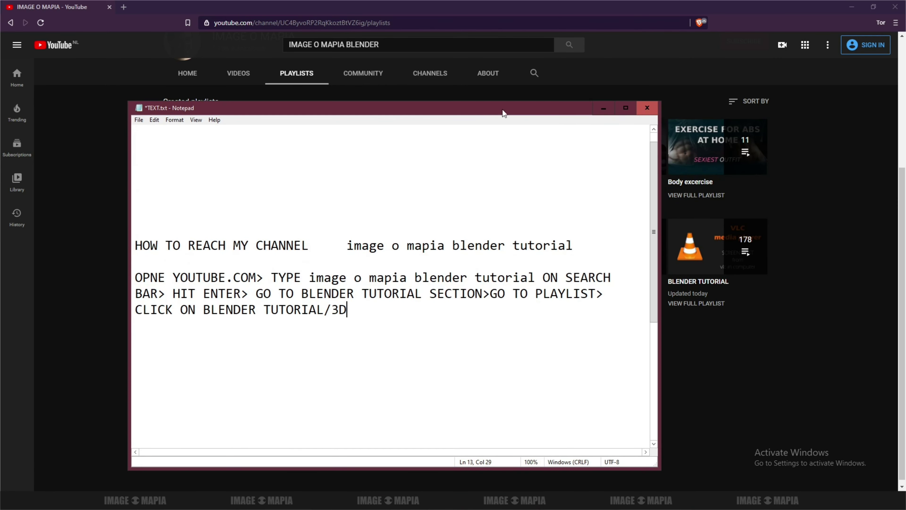
left_click(593, 107)
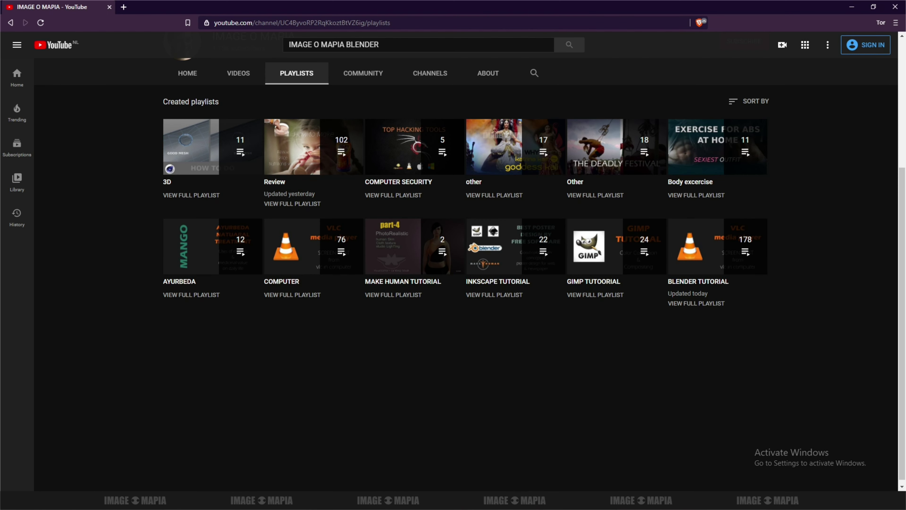
key("alt+Tab")
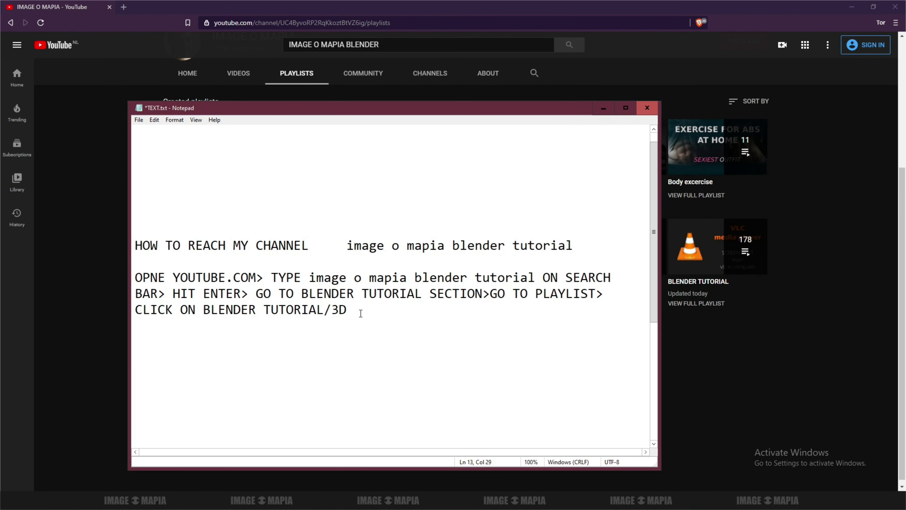
Step: Open the BLENDER TUTORIAL playlist and dismiss the signed-out notice
left_click(606, 108)
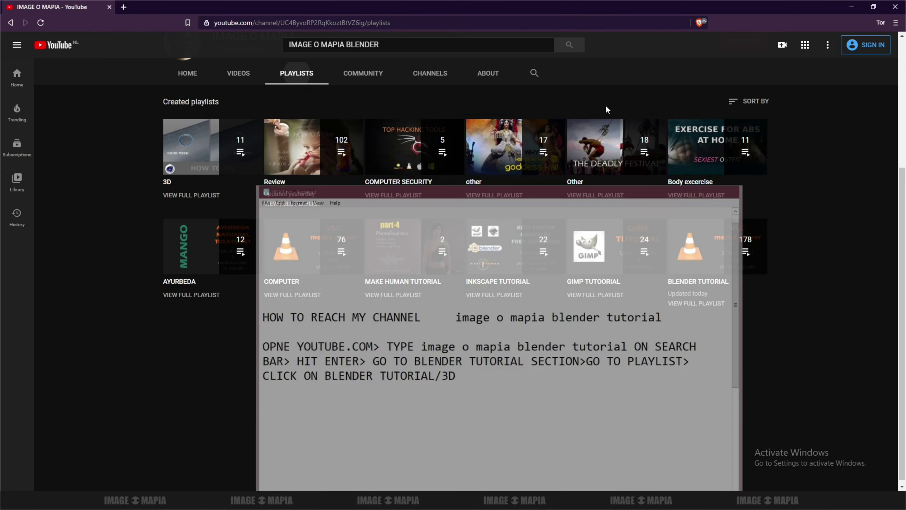
left_click(698, 282)
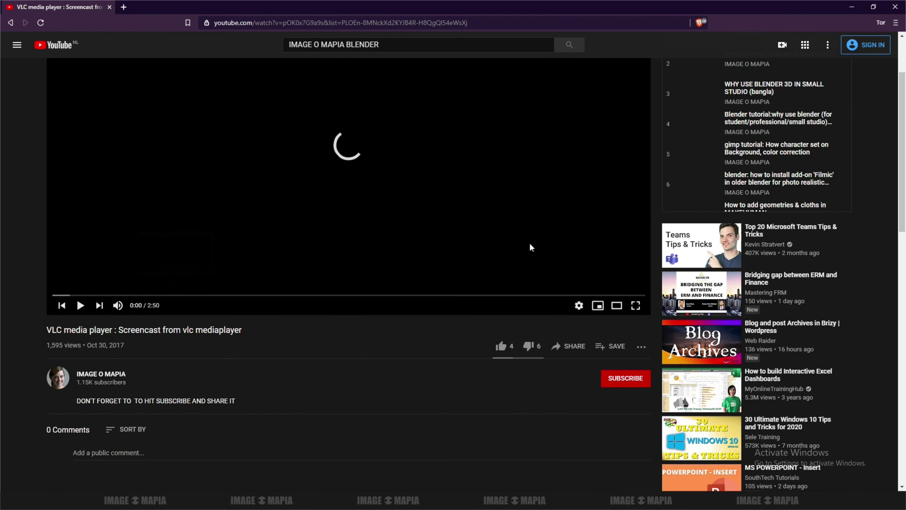
scroll(780, 181, "down", 3)
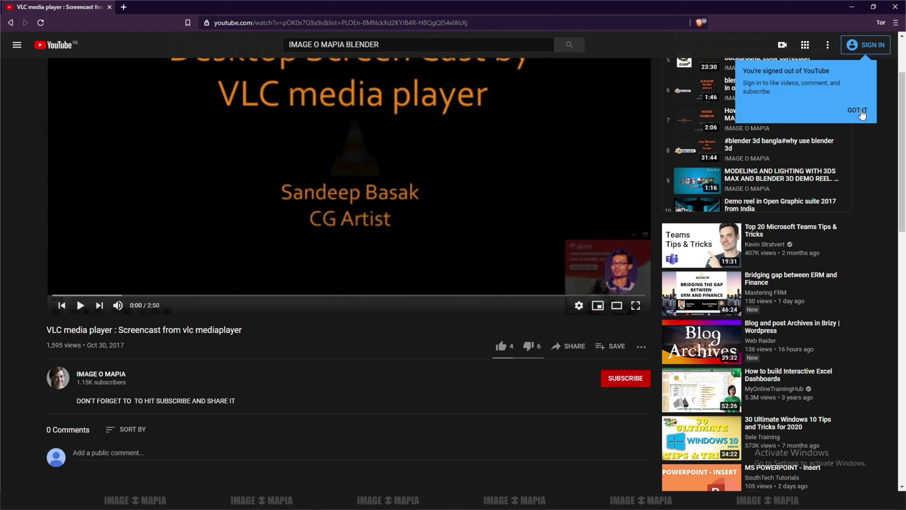
left_click(866, 108)
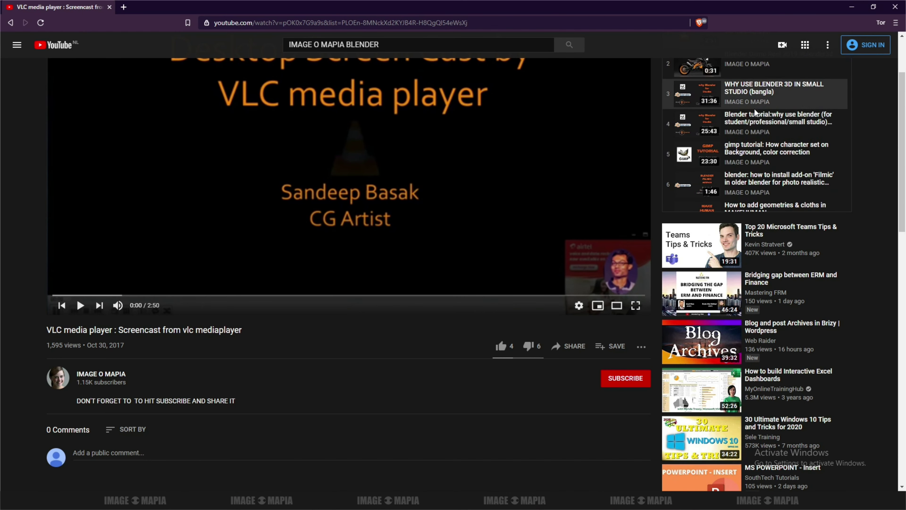
Step: Scroll the playlist panel from item 12 down to around item 120
scroll(764, 100, "down", 1)
scroll(764, 98, "down", 1)
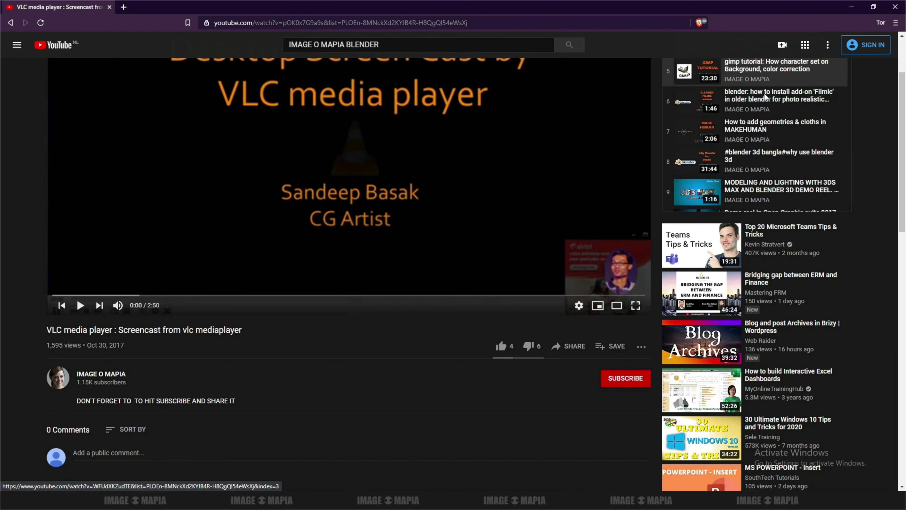
scroll(774, 135, "down", 1)
scroll(788, 178, "down", 2)
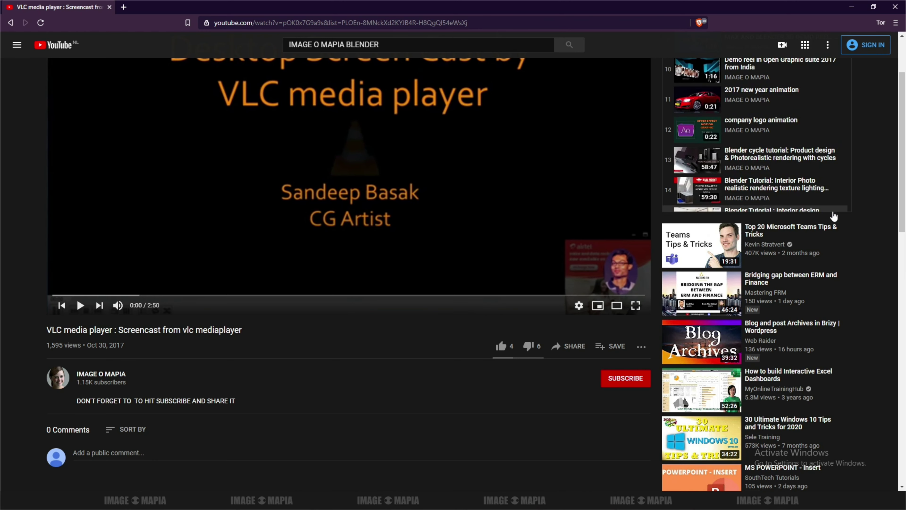
scroll(813, 186, "down", 1)
scroll(765, 161, "down", 1)
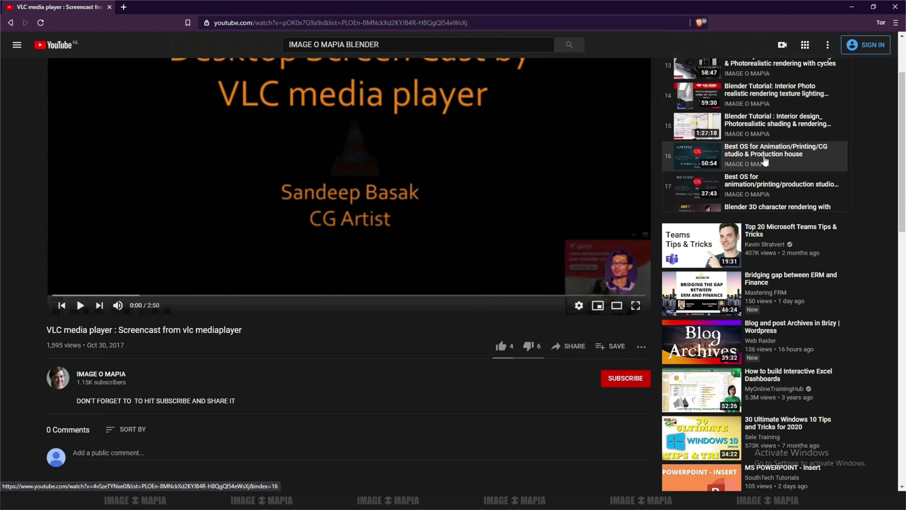
scroll(742, 153, "down", 1)
scroll(713, 142, "down", 1)
scroll(688, 136, "down", 1)
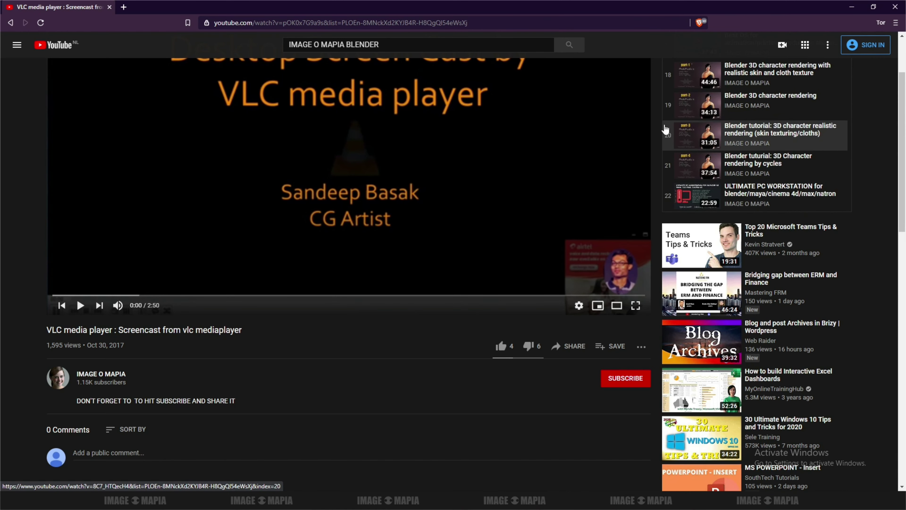
scroll(734, 174, "down", 2)
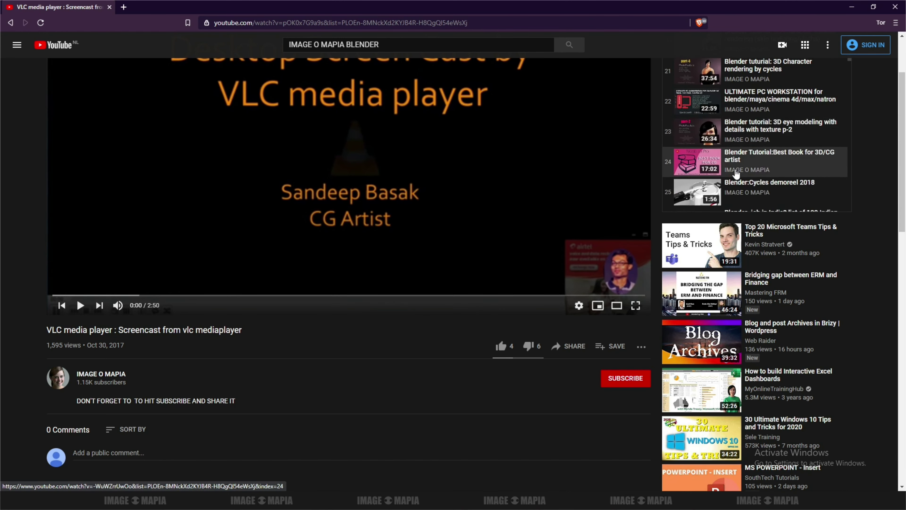
scroll(736, 174, "down", 2)
scroll(735, 174, "down", 1)
scroll(735, 173, "down", 1)
scroll(735, 172, "down", 1)
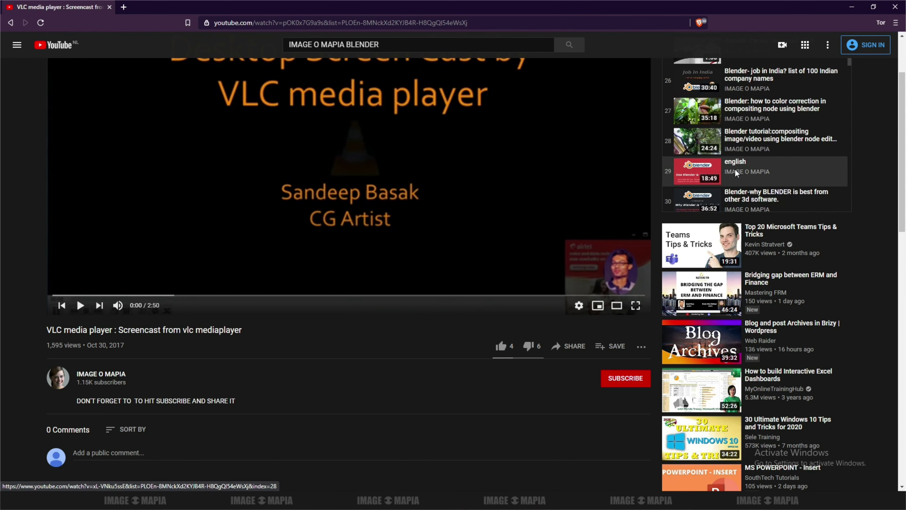
scroll(736, 173, "down", 1)
scroll(735, 173, "down", 2)
scroll(736, 173, "down", 2)
scroll(737, 173, "down", 1)
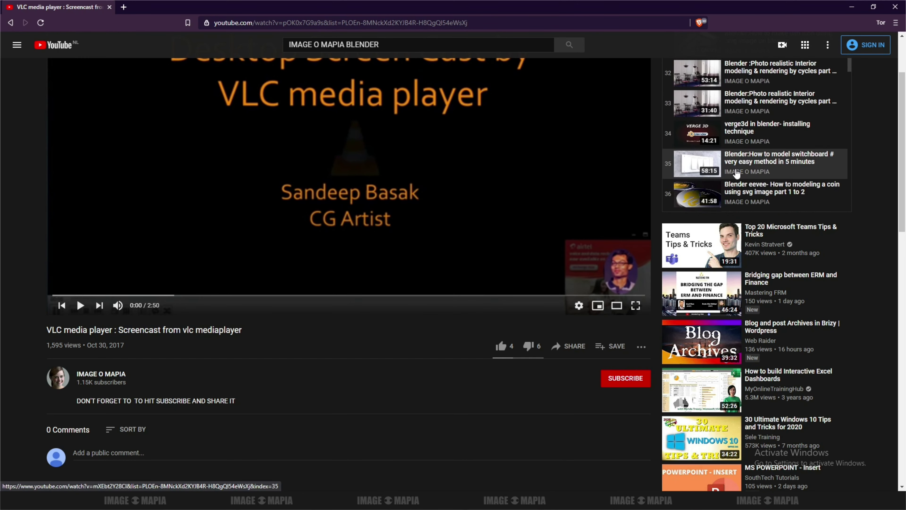
scroll(736, 173, "down", 2)
scroll(736, 173, "down", 1)
scroll(736, 174, "down", 2)
scroll(736, 174, "down", 1)
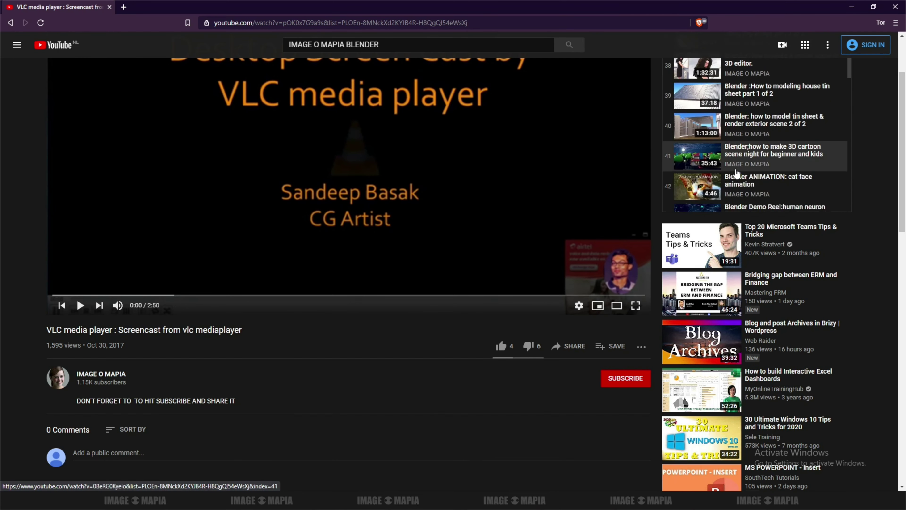
scroll(736, 174, "down", 2)
scroll(736, 174, "down", 1)
scroll(736, 173, "down", 2)
scroll(736, 173, "down", 1)
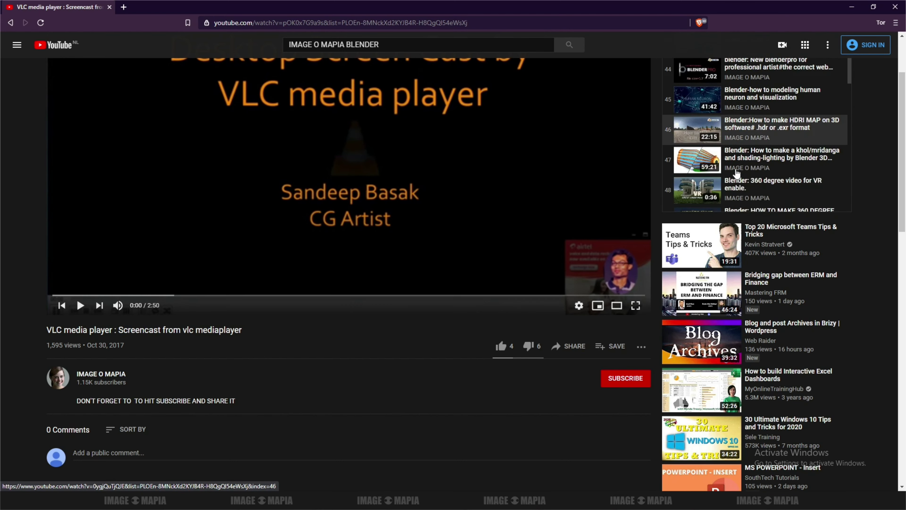
scroll(737, 172, "down", 2)
scroll(737, 162, "down", 1)
scroll(737, 155, "down", 1)
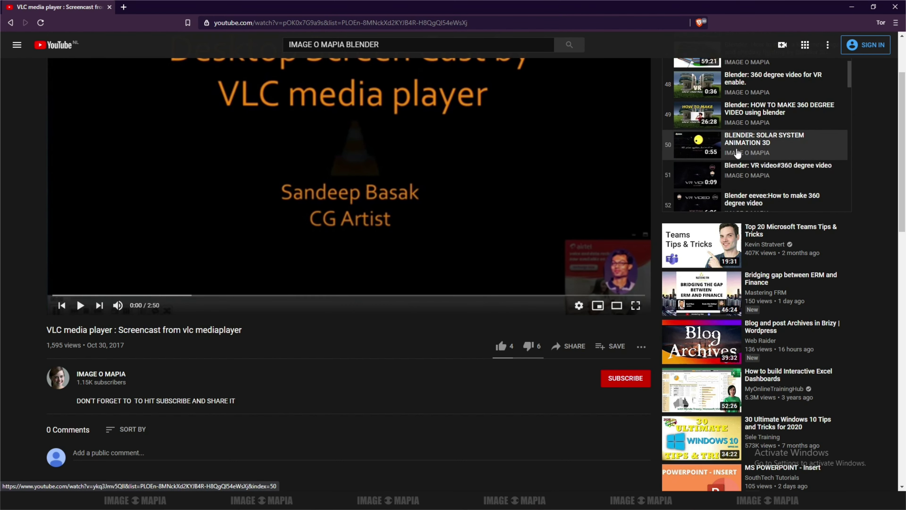
scroll(736, 152, "down", 2)
scroll(736, 151, "down", 2)
scroll(734, 150, "down", 3)
scroll(731, 150, "down", 1)
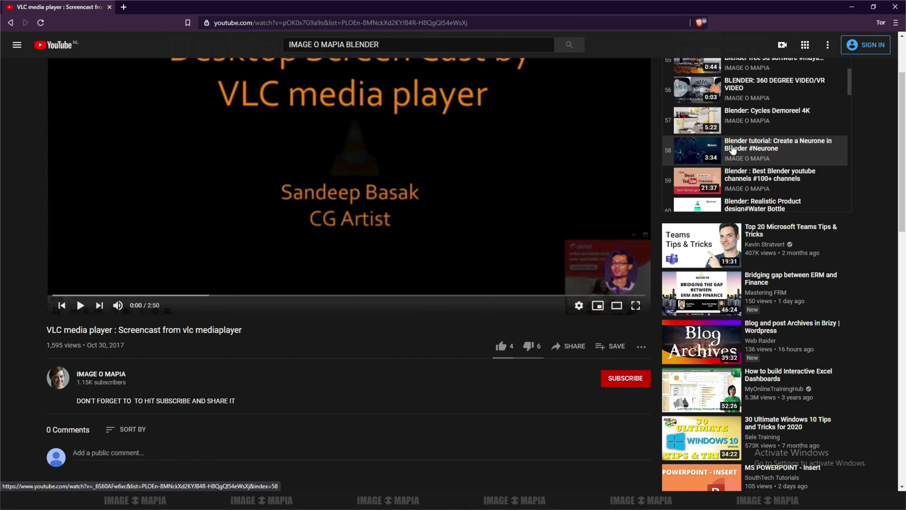
scroll(732, 149, "down", 3)
scroll(732, 149, "down", 2)
scroll(732, 150, "down", 2)
scroll(732, 149, "down", 3)
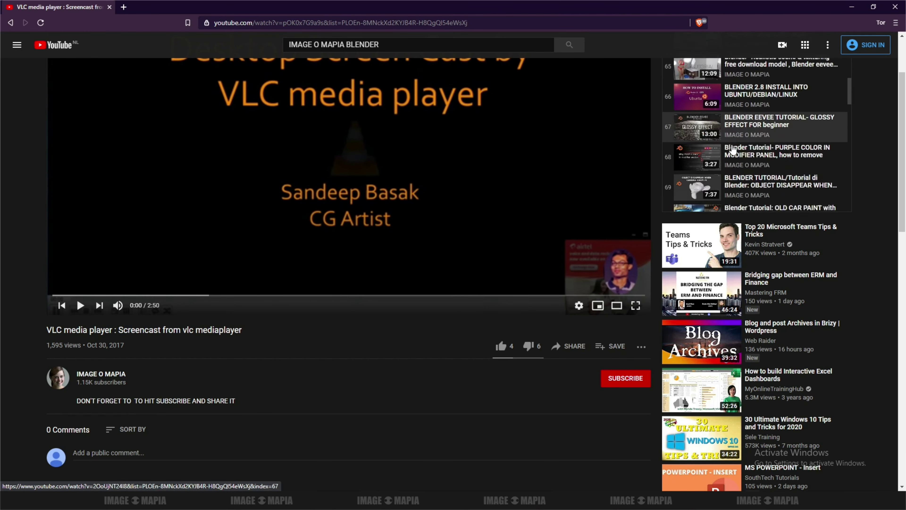
scroll(732, 150, "down", 2)
scroll(732, 150, "down", 2)
scroll(732, 149, "down", 2)
scroll(732, 150, "down", 1)
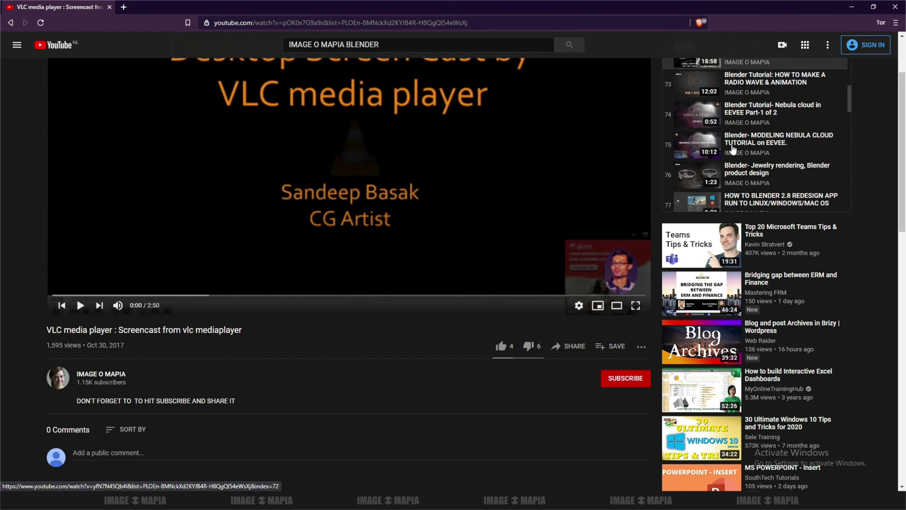
scroll(732, 150, "down", 2)
scroll(732, 150, "down", 1)
scroll(732, 150, "down", 3)
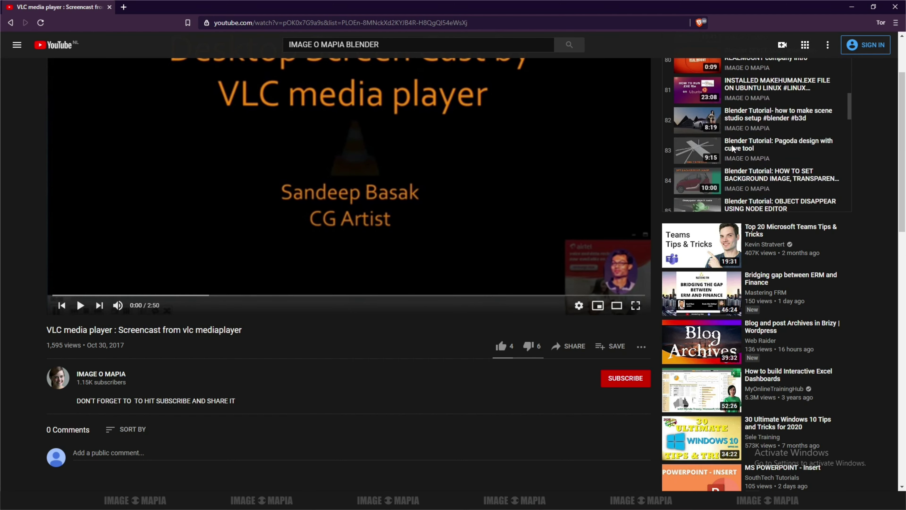
scroll(732, 149, "down", 5)
scroll(732, 149, "down", 2)
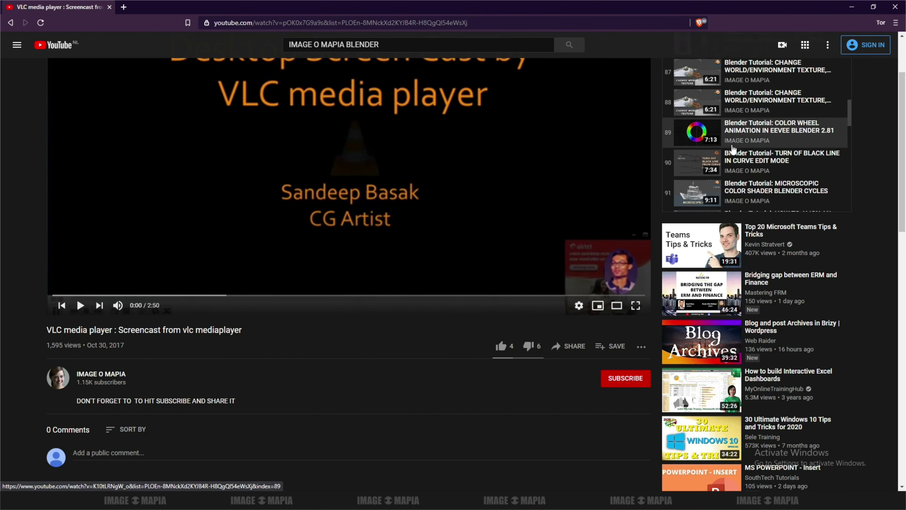
scroll(732, 149, "down", 3)
scroll(732, 149, "down", 3)
scroll(732, 149, "down", 3)
scroll(732, 150, "down", 3)
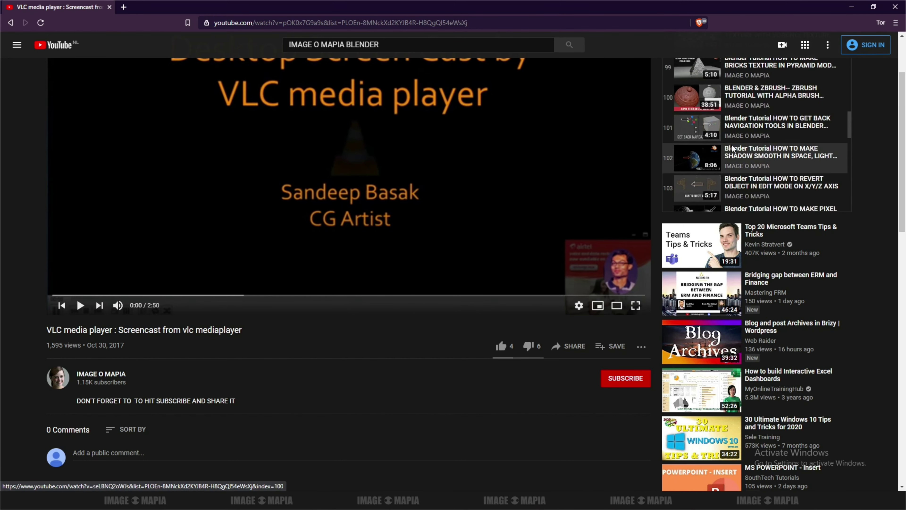
scroll(732, 150, "down", 1)
scroll(732, 149, "down", 2)
scroll(732, 149, "down", 2)
scroll(734, 149, "down", 1)
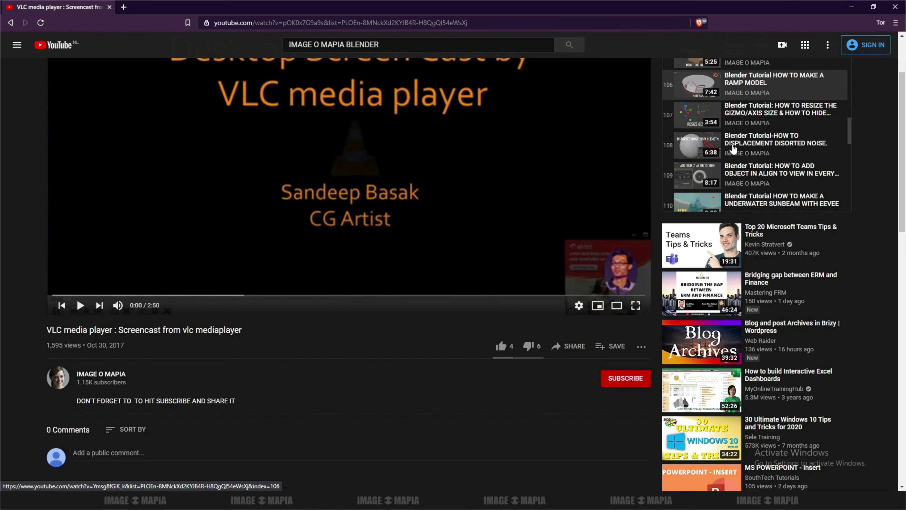
scroll(733, 148, "down", 2)
scroll(733, 149, "down", 1)
scroll(733, 149, "down", 1)
scroll(734, 149, "down", 2)
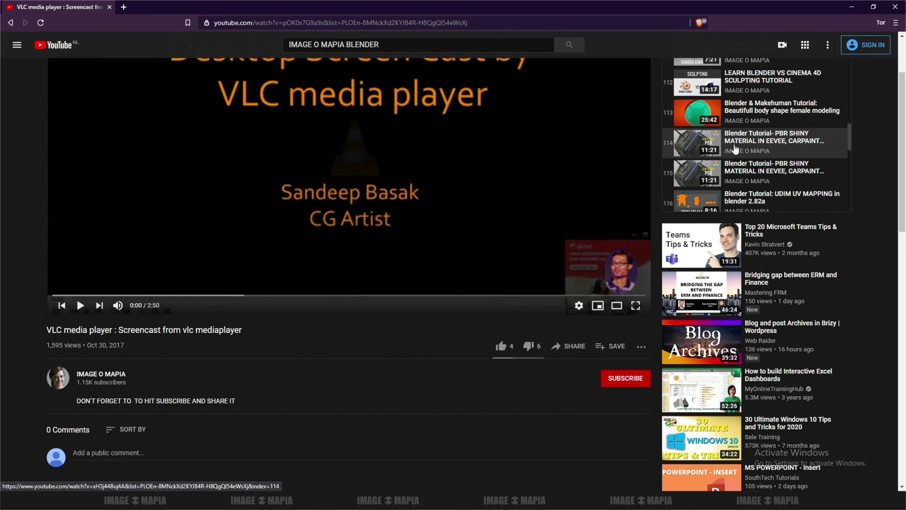
scroll(734, 149, "down", 1)
scroll(735, 149, "down", 2)
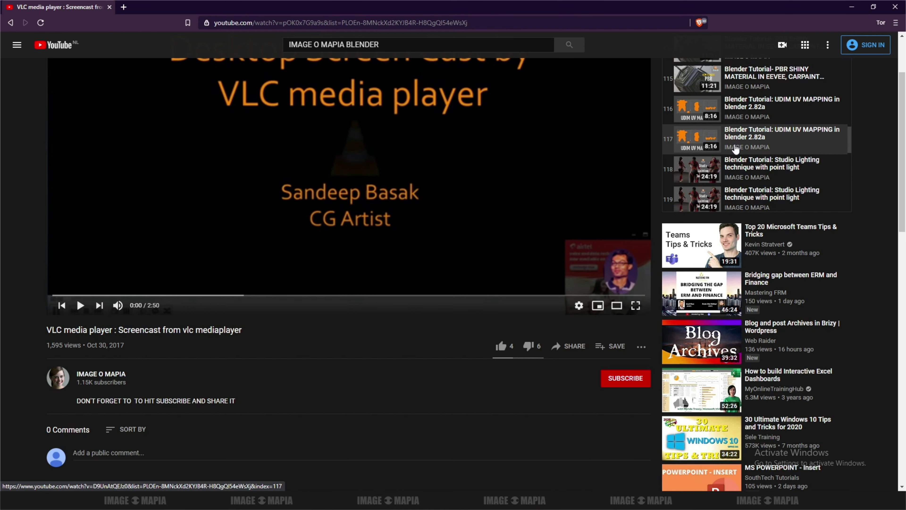
scroll(735, 149, "down", 3)
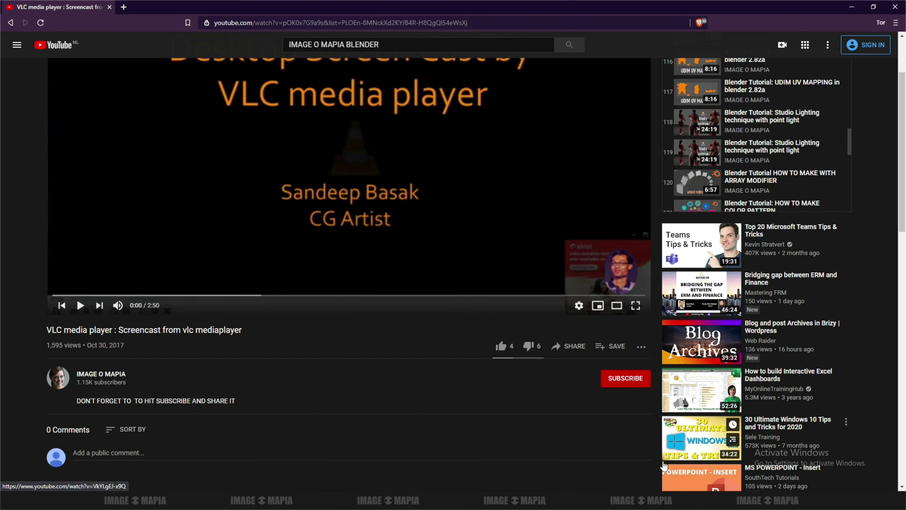
Step: Add the line 'MORE THAN 500+ TUTORIAL ABOUT 3D' to the notes, followed by blank lines
key("alt+Tab")
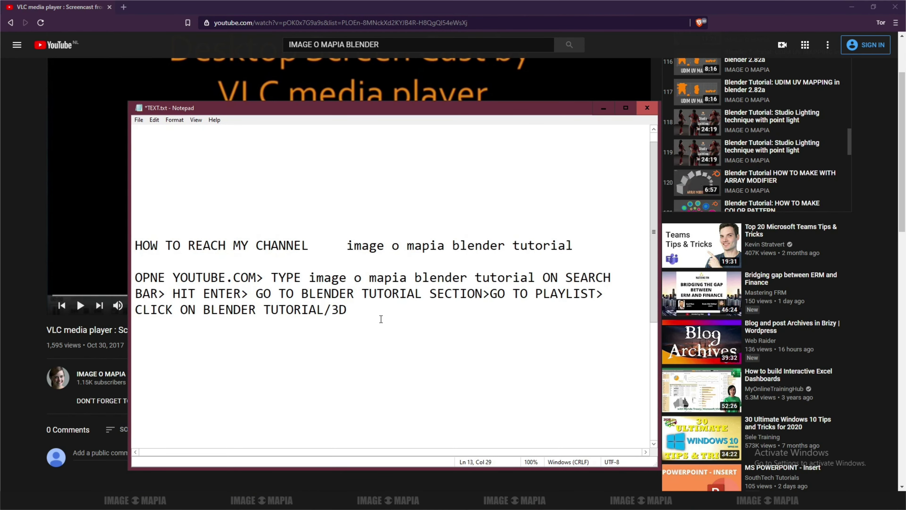
key("Return")
type("MORE THAN ")
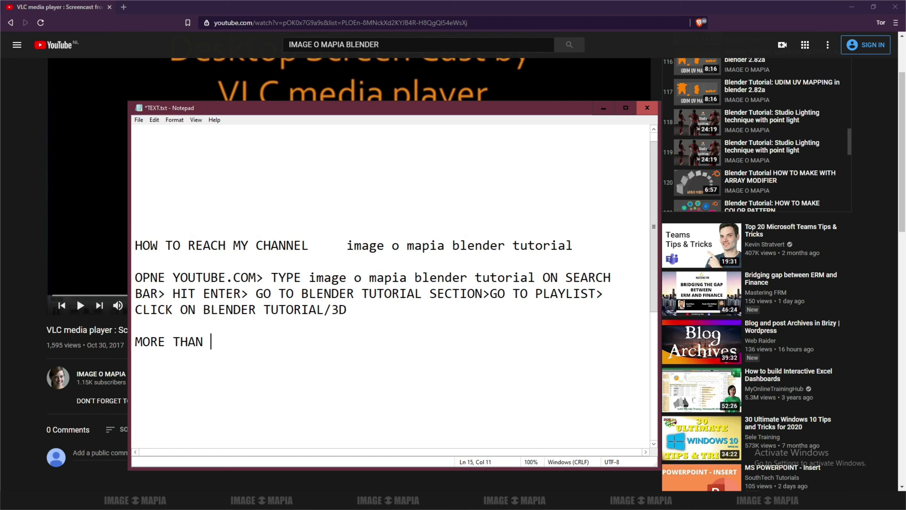
type("500+")
type(" TUTORIAL")
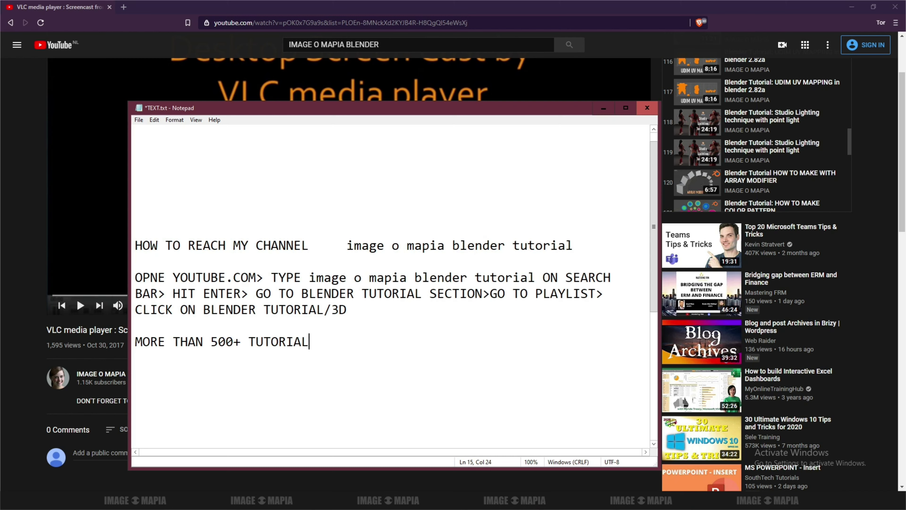
type(" ABOUT ")
type("3D")
key("Return")
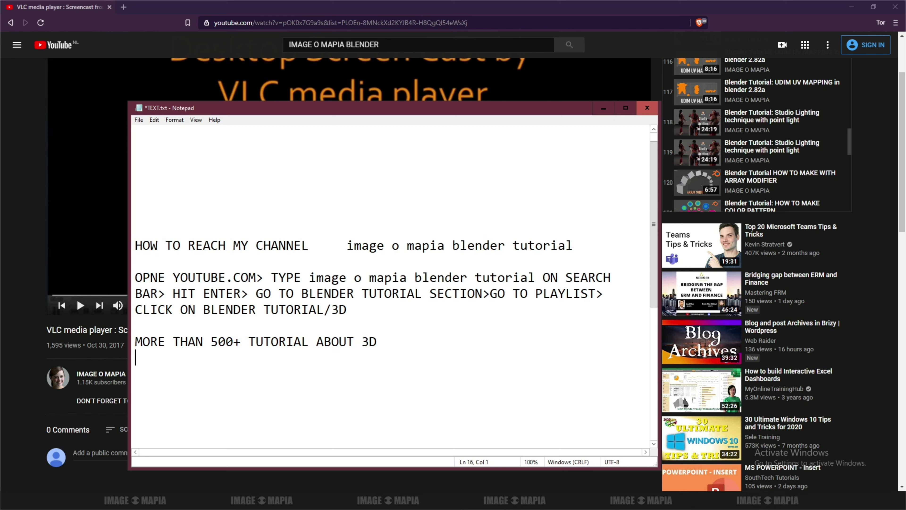
key("Return")
Step: Move the notes window up-left, select the new line, and start another empty line below it
left_click_drag(325, 112, 307, 85)
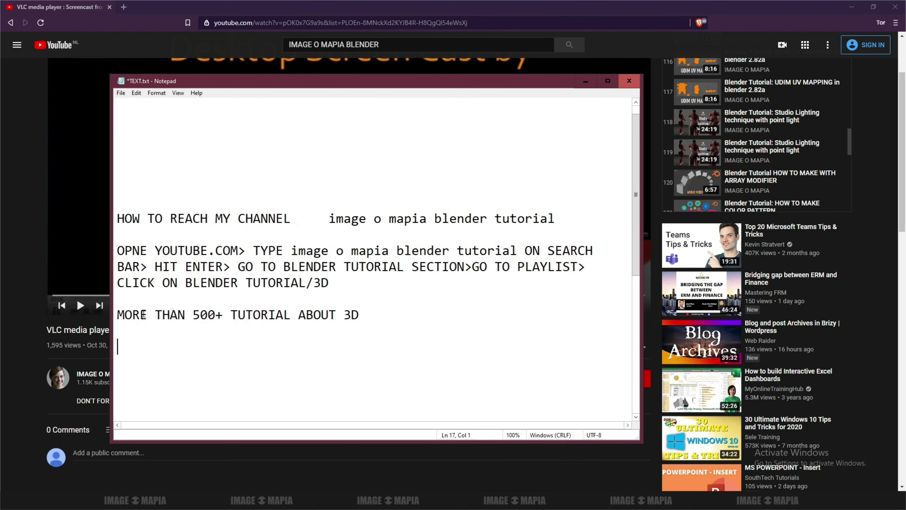
left_click_drag(118, 316, 372, 313)
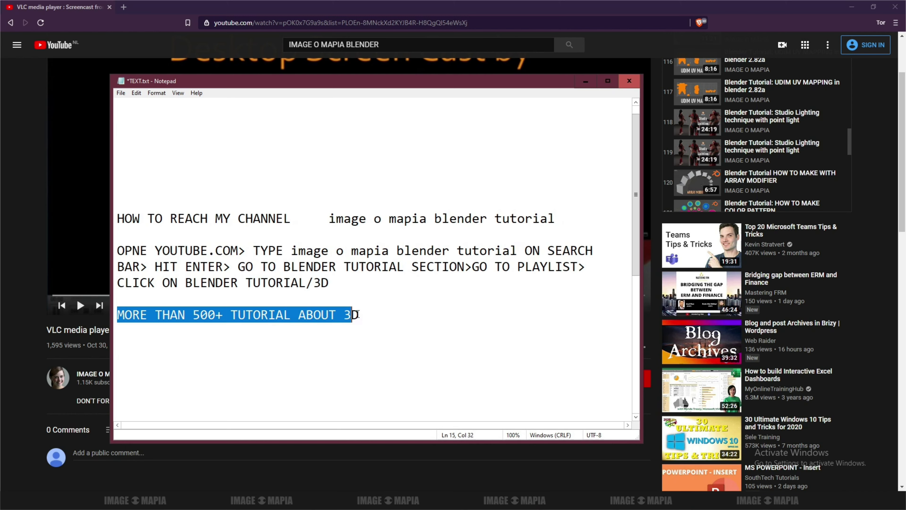
left_click(372, 313)
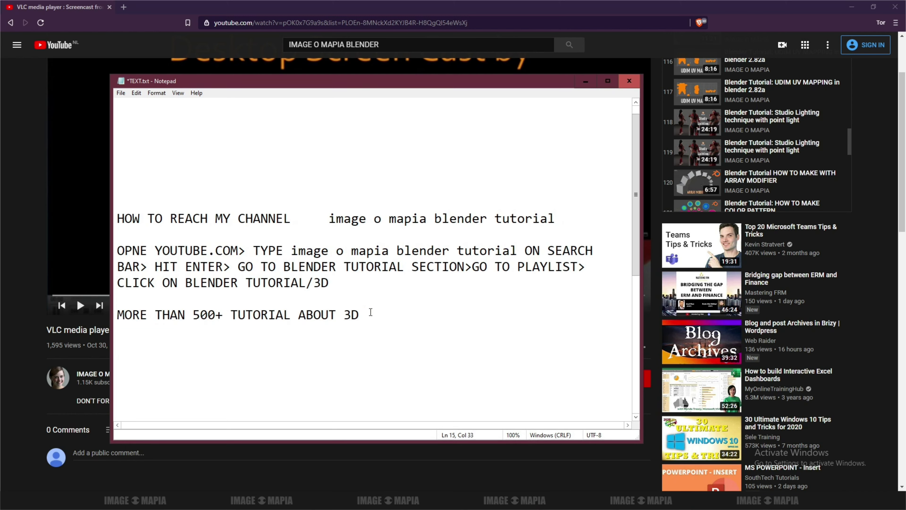
key("Return")
key("Return")
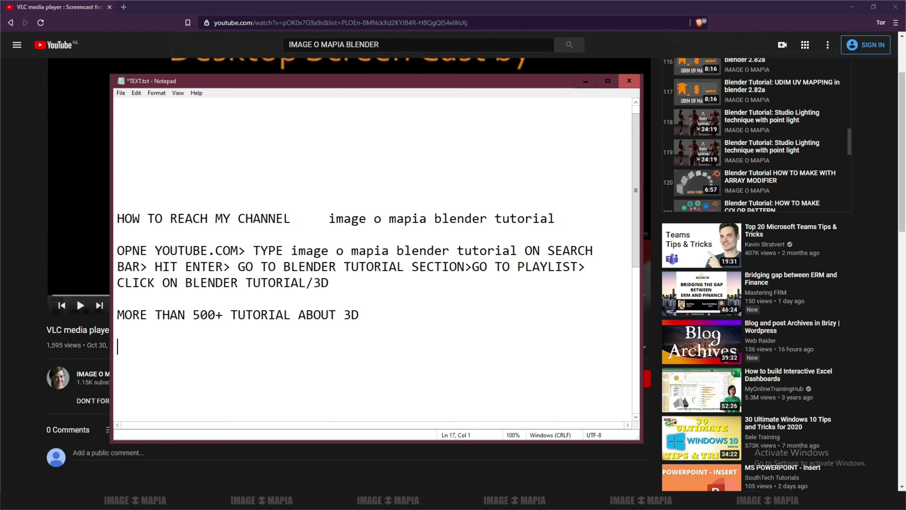